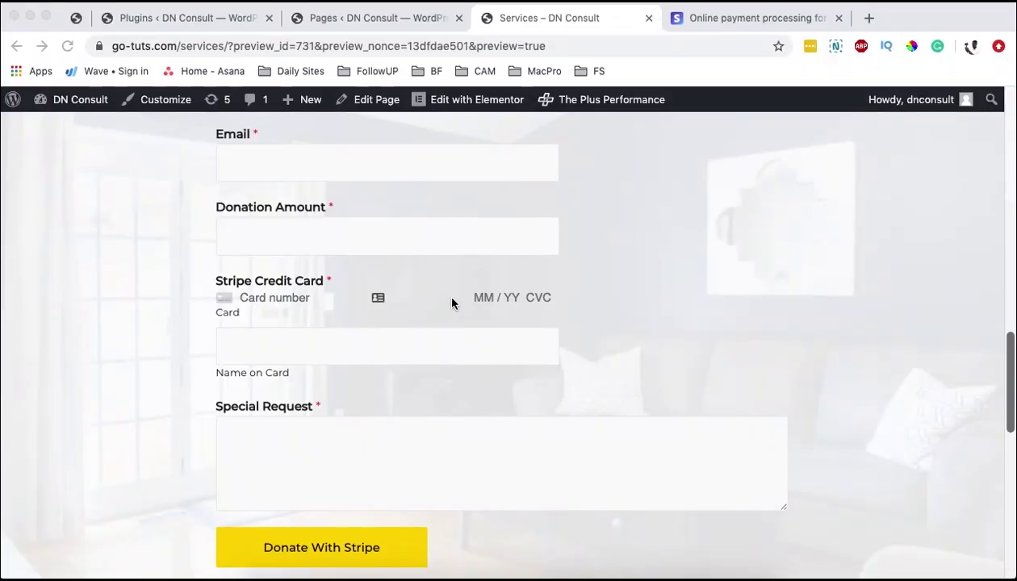
Step: Scroll through the Services page donation form preview, then switch to the Stripe homepage tab
{"action": "scroll", "coordinate": [476, 306], "scroll_direction": "up", "scroll_amount": 3}
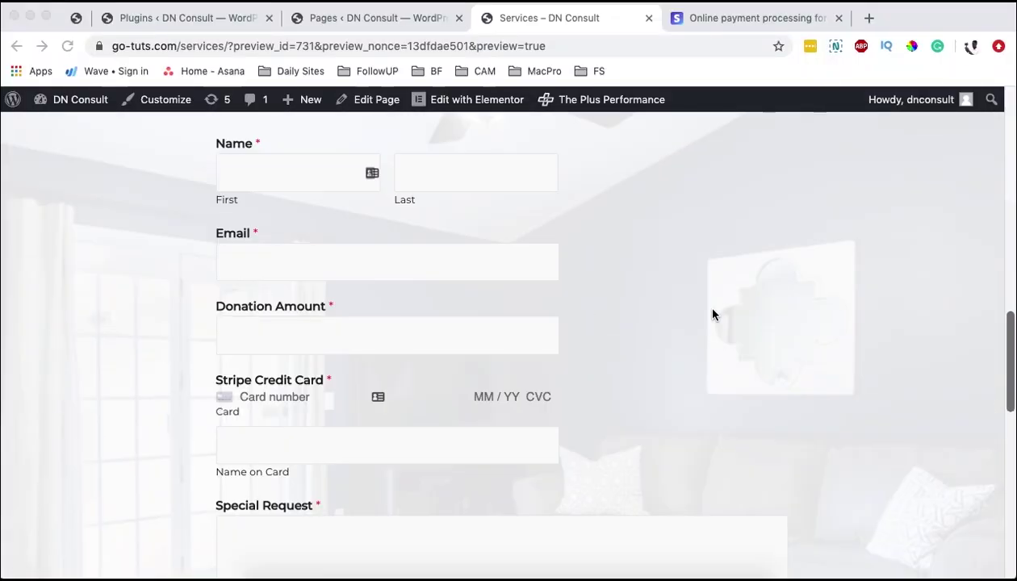
{"action": "scroll", "coordinate": [602, 315], "scroll_direction": "up", "scroll_amount": 2}
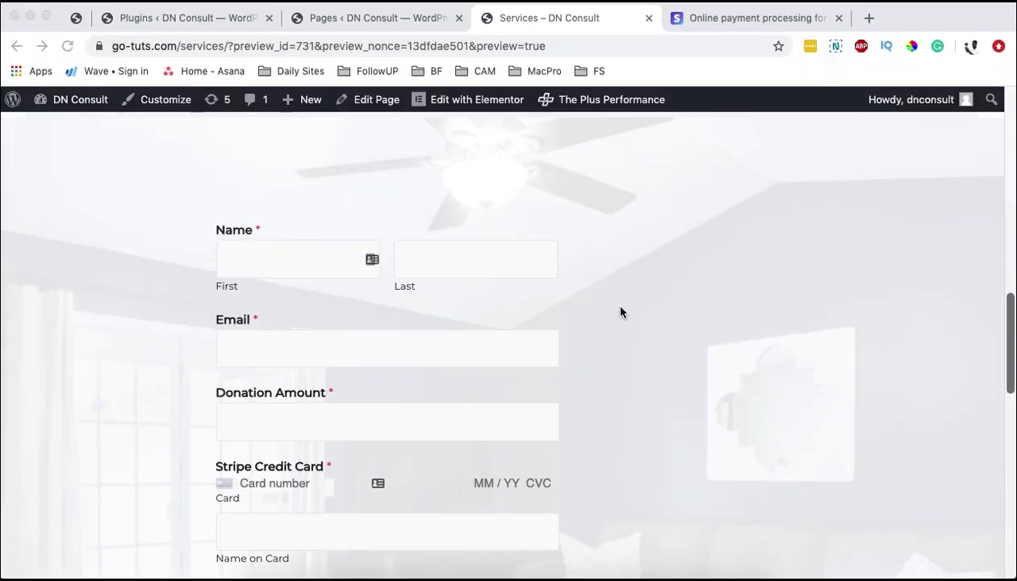
{"action": "scroll", "coordinate": [620, 312], "scroll_direction": "down", "scroll_amount": 3}
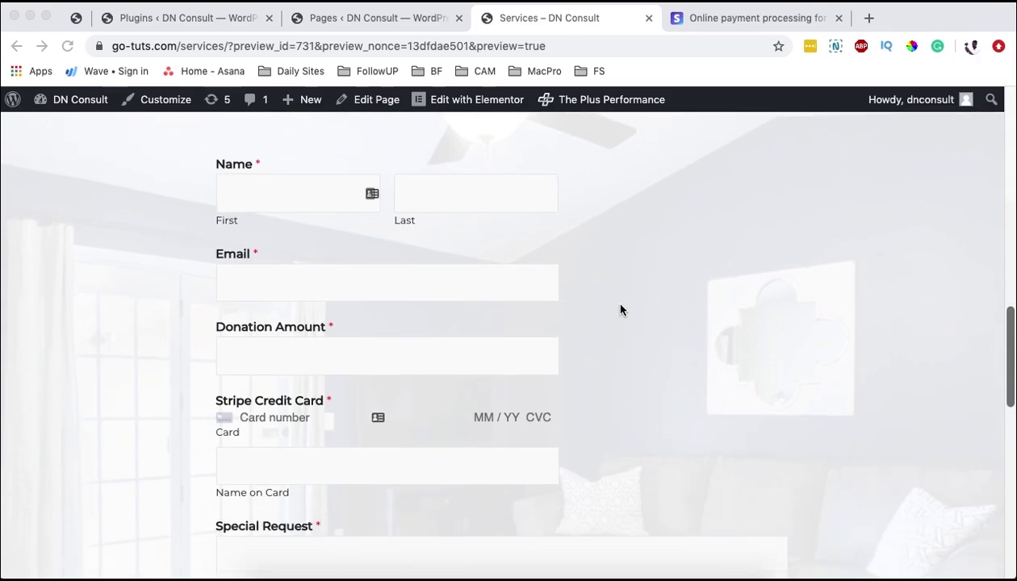
{"action": "scroll", "coordinate": [621, 311], "scroll_direction": "down", "scroll_amount": 1}
{"action": "scroll", "coordinate": [622, 310], "scroll_direction": "down", "scroll_amount": 3}
{"action": "scroll", "coordinate": [622, 309], "scroll_direction": "down", "scroll_amount": 1}
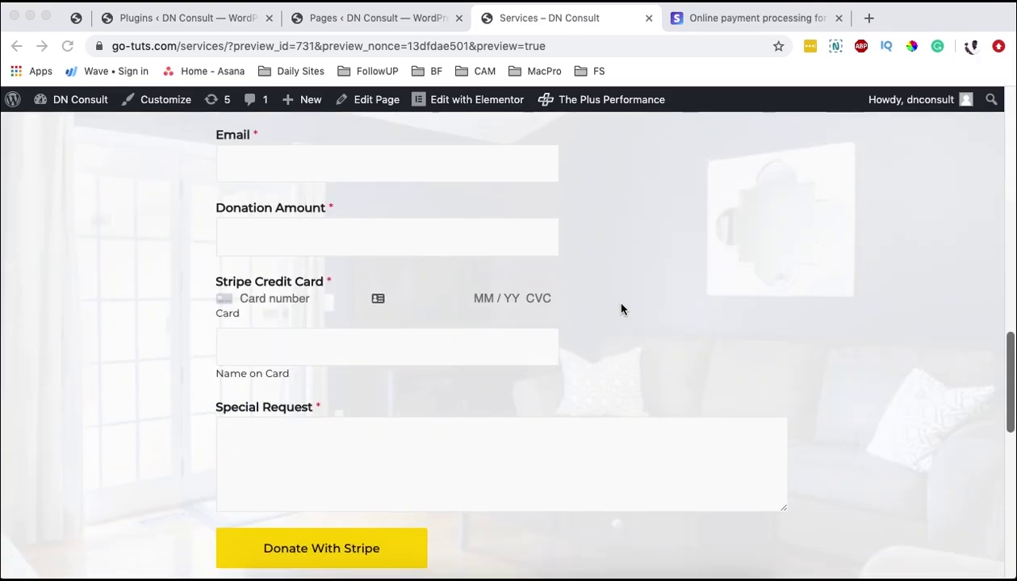
{"action": "scroll", "coordinate": [620, 309], "scroll_direction": "down", "scroll_amount": 4}
{"action": "scroll", "coordinate": [368, 351], "scroll_direction": "up", "scroll_amount": 5}
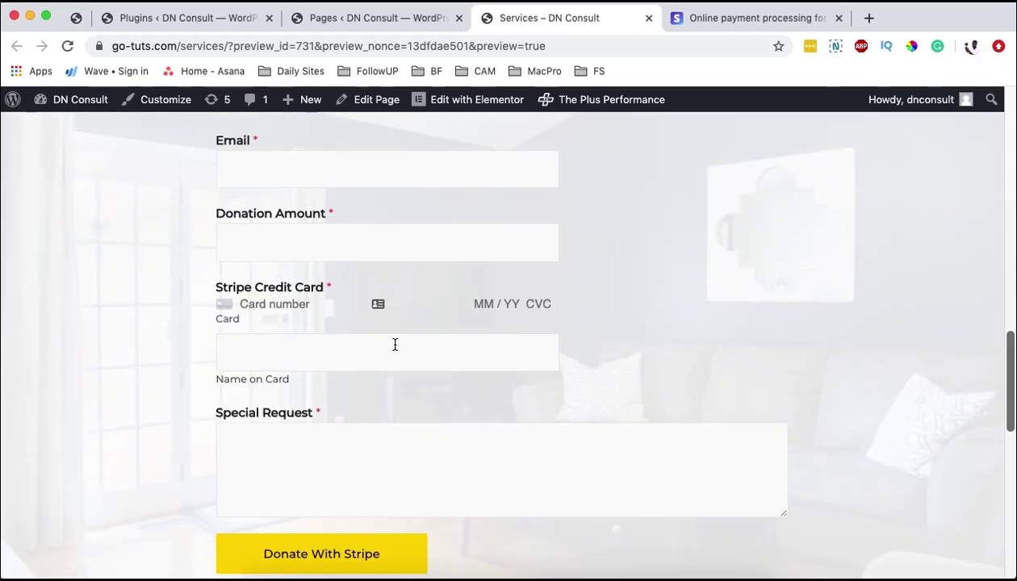
{"action": "left_click", "coordinate": [726, 25]}
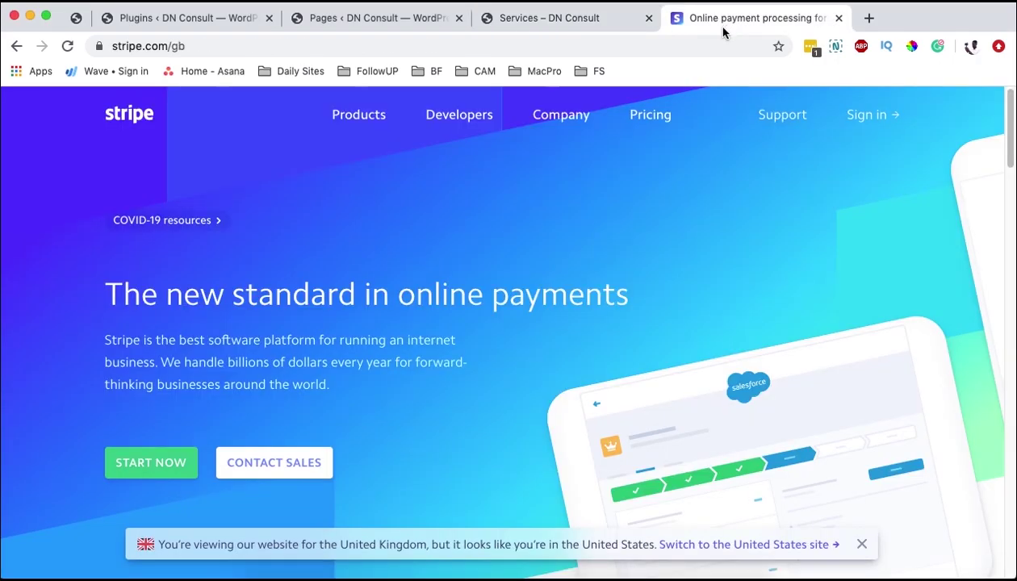
Step: Compare the Services donation form preview with the Stripe homepage, then go back to the Plugins page
{"action": "left_click", "coordinate": [530, 19]}
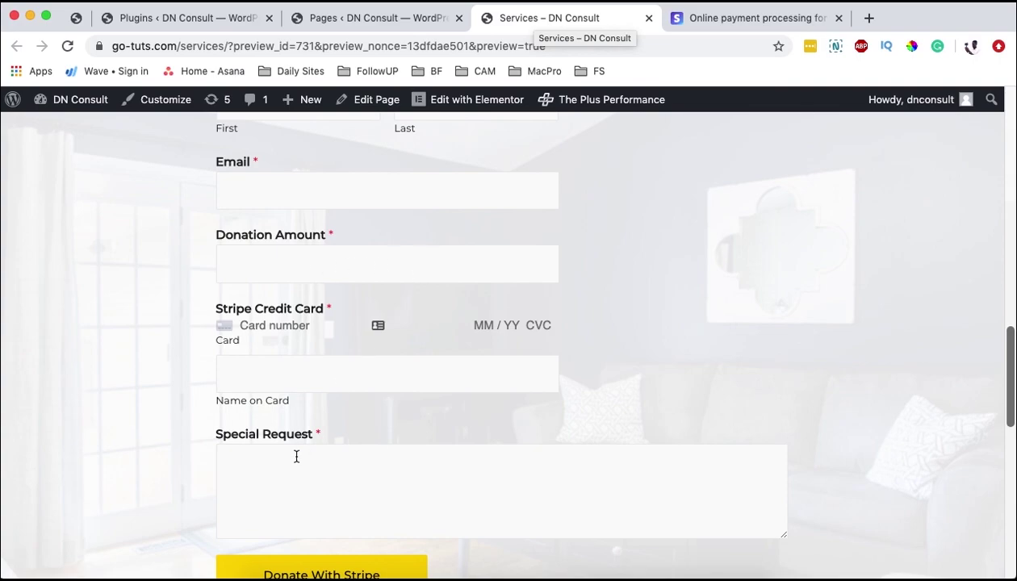
{"action": "left_click", "coordinate": [729, 19]}
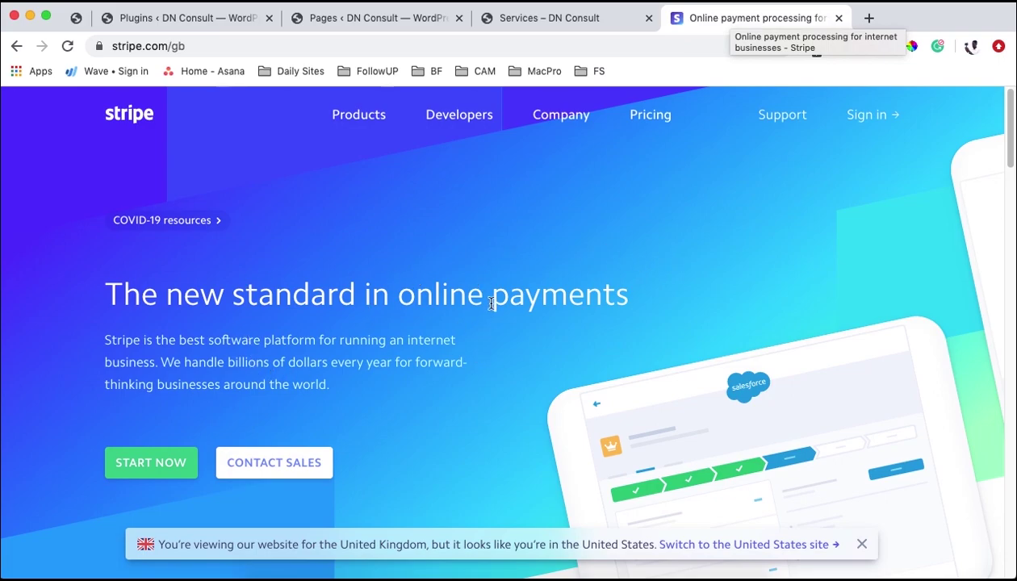
{"action": "scroll", "coordinate": [491, 303], "scroll_direction": "down", "scroll_amount": 1}
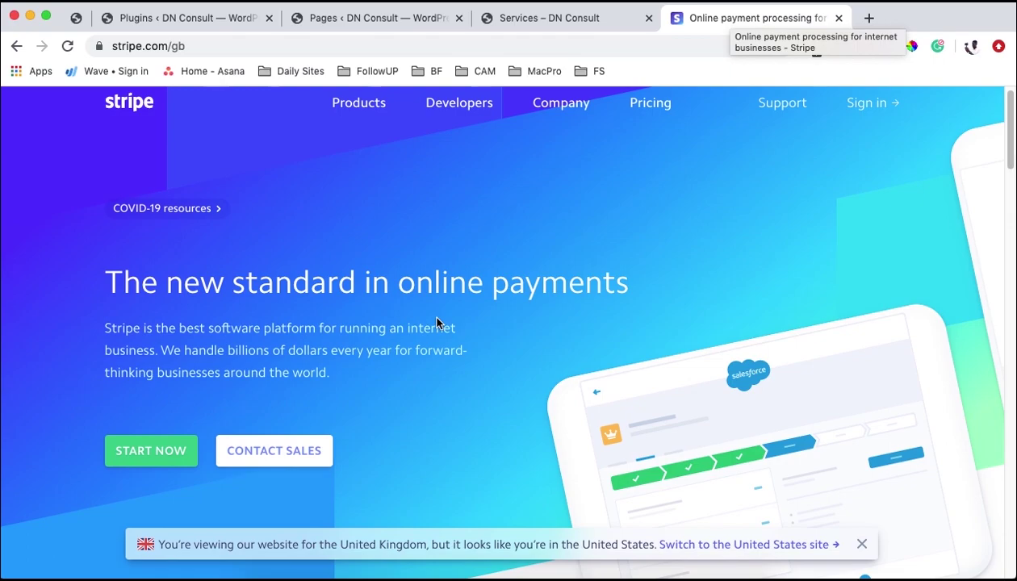
{"action": "left_click", "coordinate": [148, 20]}
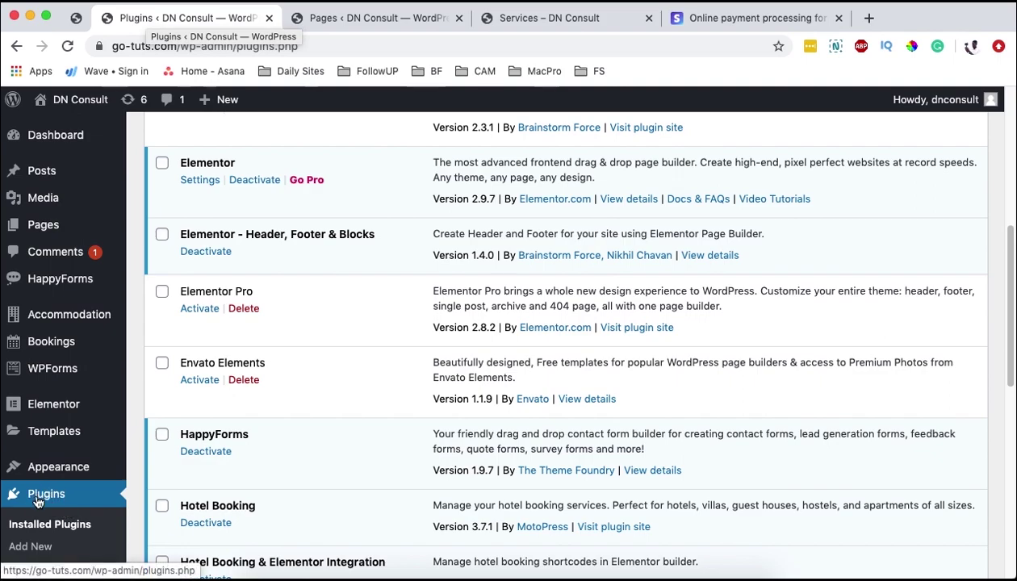
Step: Find the WPForms plugin in the installed plugins list and open WPForms Settings
{"action": "scroll", "coordinate": [368, 378], "scroll_direction": "up", "scroll_amount": 5}
{"action": "scroll", "coordinate": [385, 337], "scroll_direction": "down", "scroll_amount": 7}
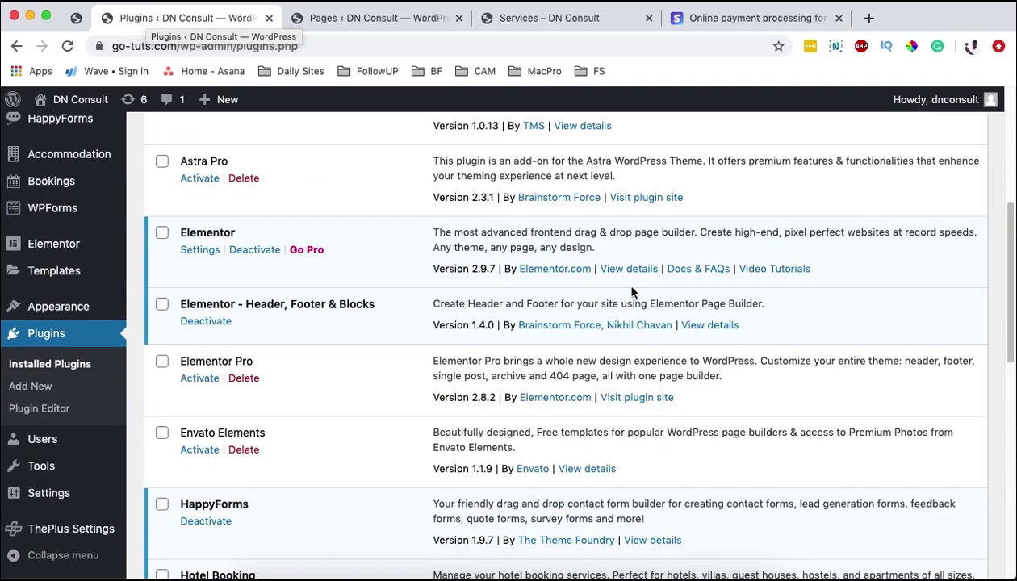
{"action": "scroll", "coordinate": [222, 428], "scroll_direction": "down", "scroll_amount": 5}
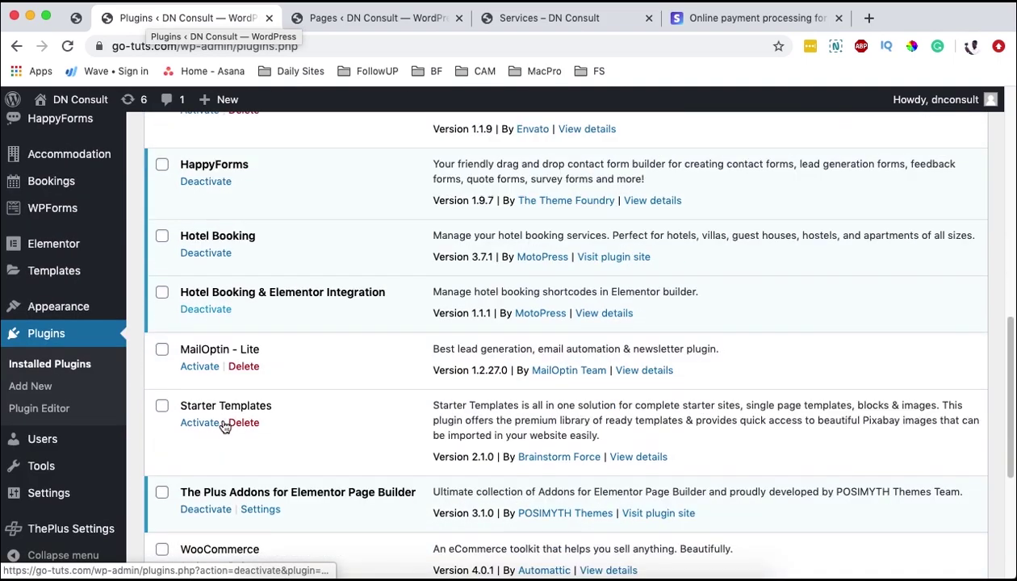
{"action": "scroll", "coordinate": [206, 493], "scroll_direction": "down", "scroll_amount": 1}
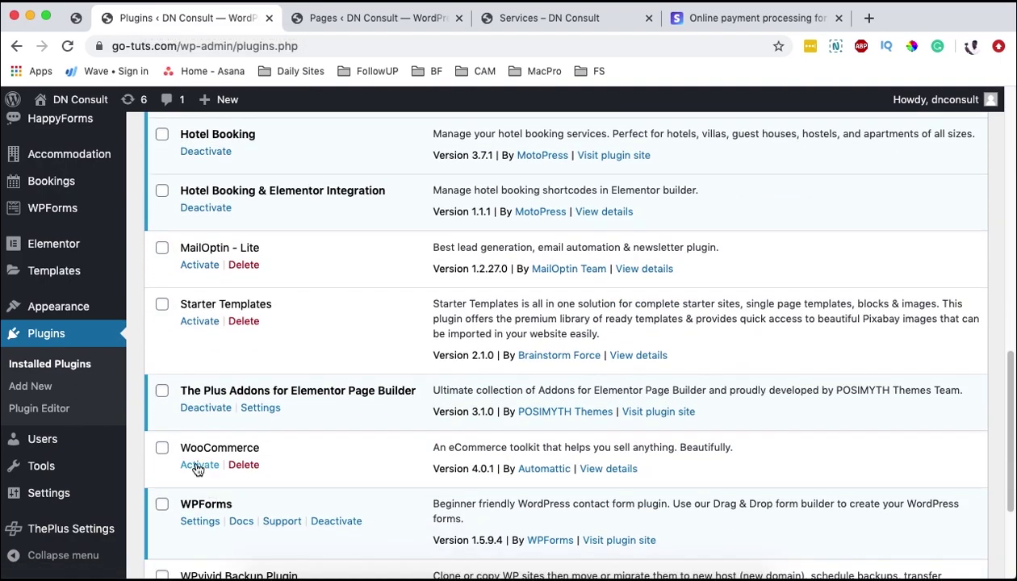
{"action": "left_click_drag", "start_coordinate": [190, 506], "coordinate": [229, 504]}
{"action": "scroll", "coordinate": [242, 480], "scroll_direction": "down", "scroll_amount": 1}
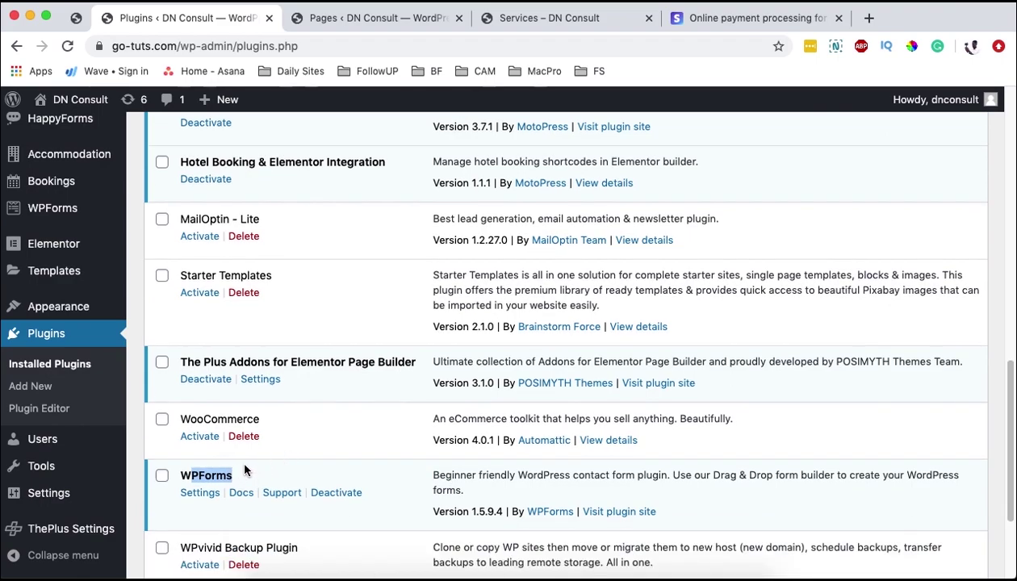
{"action": "mouse_move", "coordinate": [50, 217]}
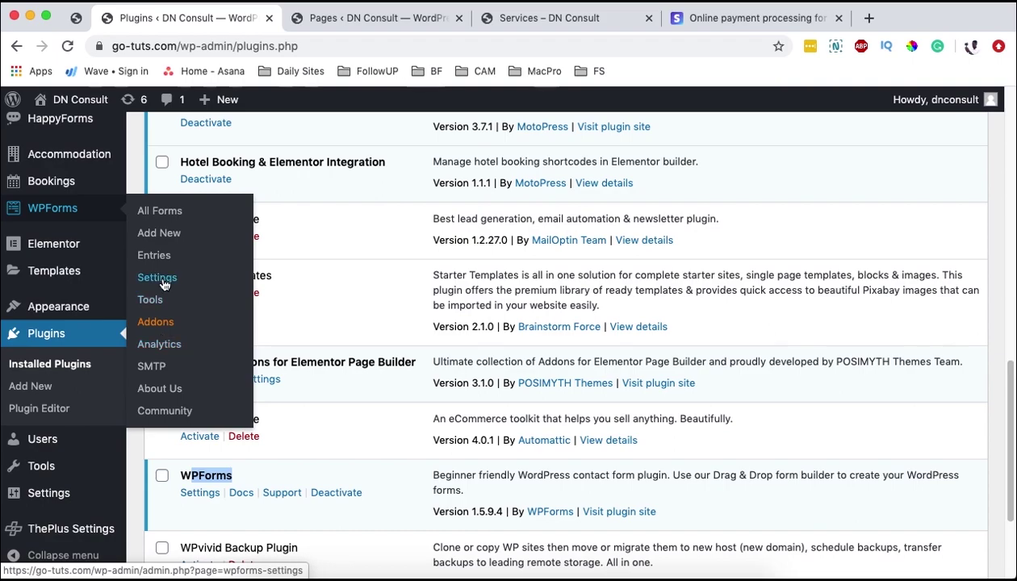
{"action": "left_click", "coordinate": [165, 283]}
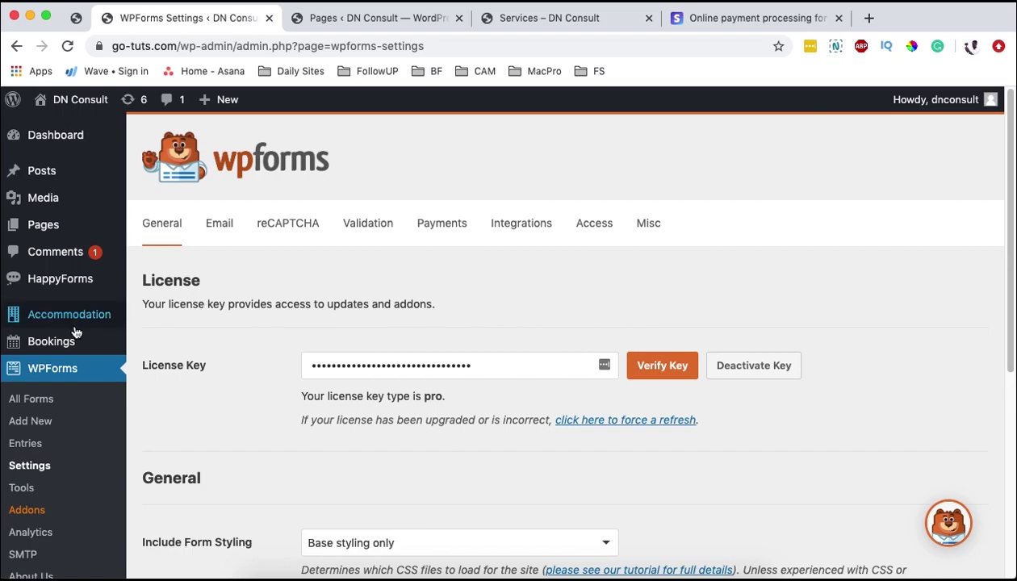
Step: Go to WPForms All Forms and start a new form with Add New
{"action": "left_click", "coordinate": [42, 400]}
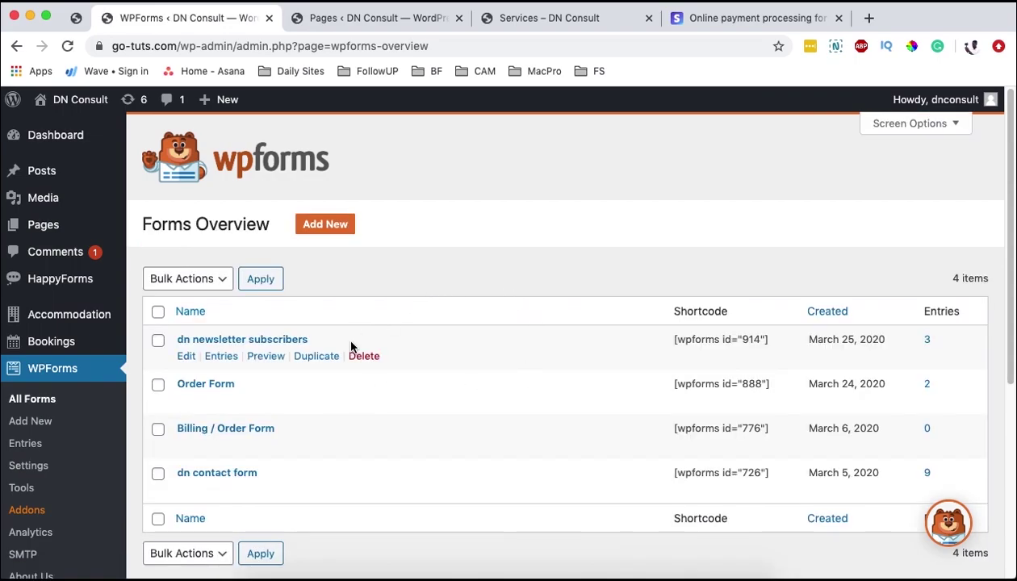
{"action": "scroll", "coordinate": [394, 489], "scroll_direction": "down", "scroll_amount": 1}
{"action": "scroll", "coordinate": [396, 485], "scroll_direction": "up", "scroll_amount": 1}
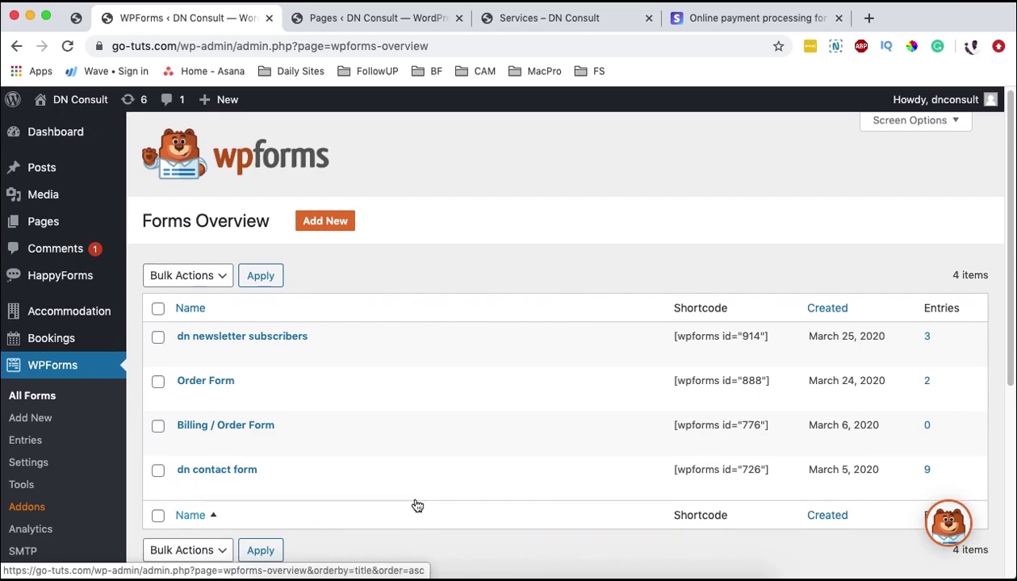
{"action": "scroll", "coordinate": [417, 507], "scroll_direction": "down", "scroll_amount": 2}
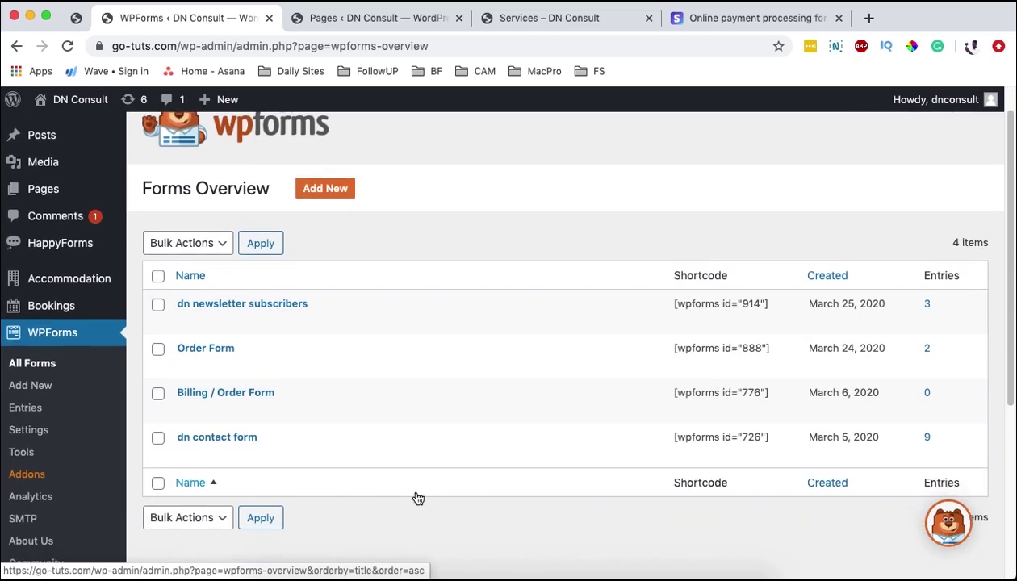
{"action": "scroll", "coordinate": [417, 489], "scroll_direction": "down", "scroll_amount": 1}
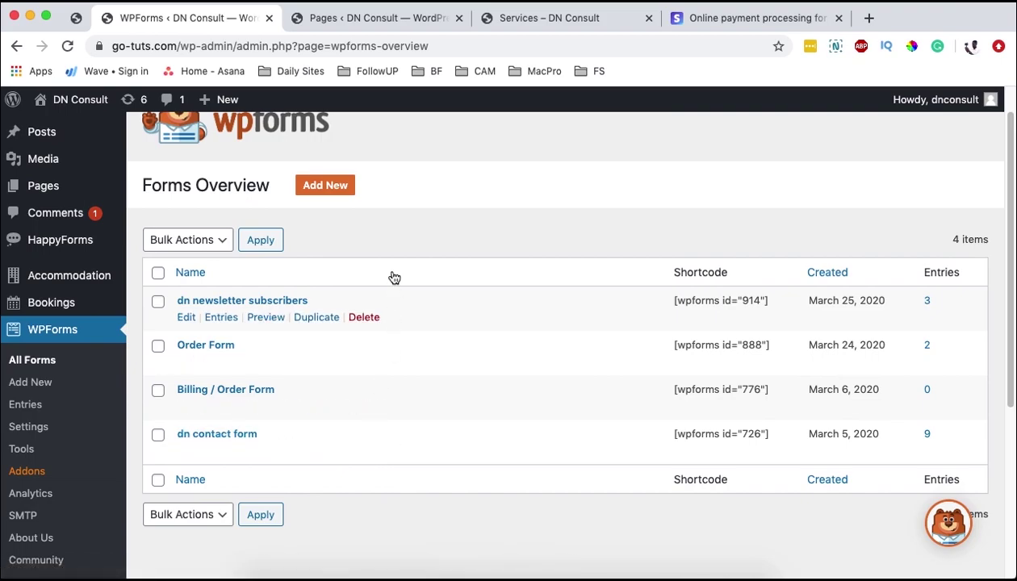
{"action": "left_click", "coordinate": [328, 188]}
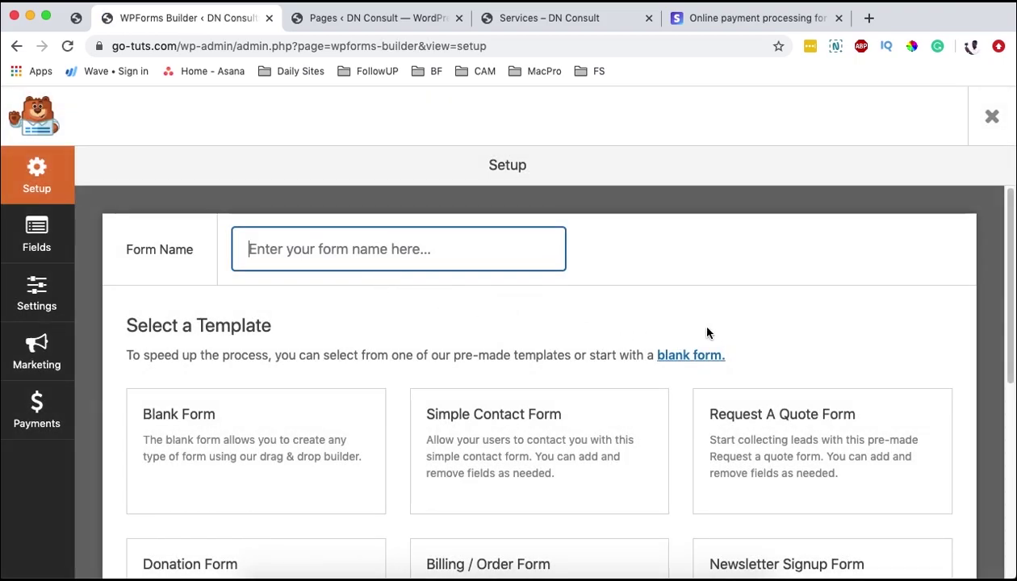
Step: Create a new form from the Donation Form template, then switch to the Services page preview
{"action": "scroll", "coordinate": [707, 333], "scroll_direction": "down", "scroll_amount": 3}
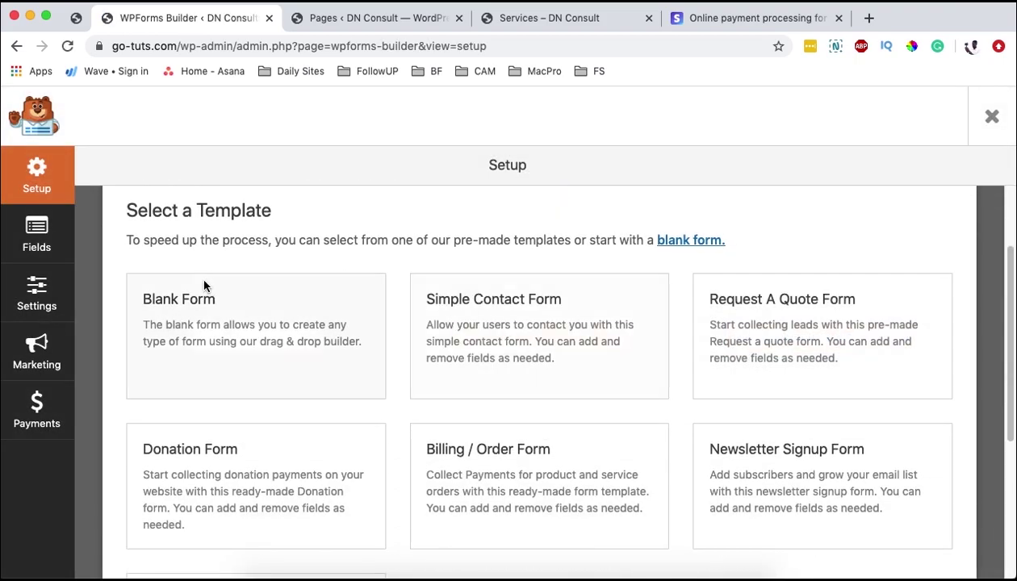
{"action": "mouse_move", "coordinate": [295, 352]}
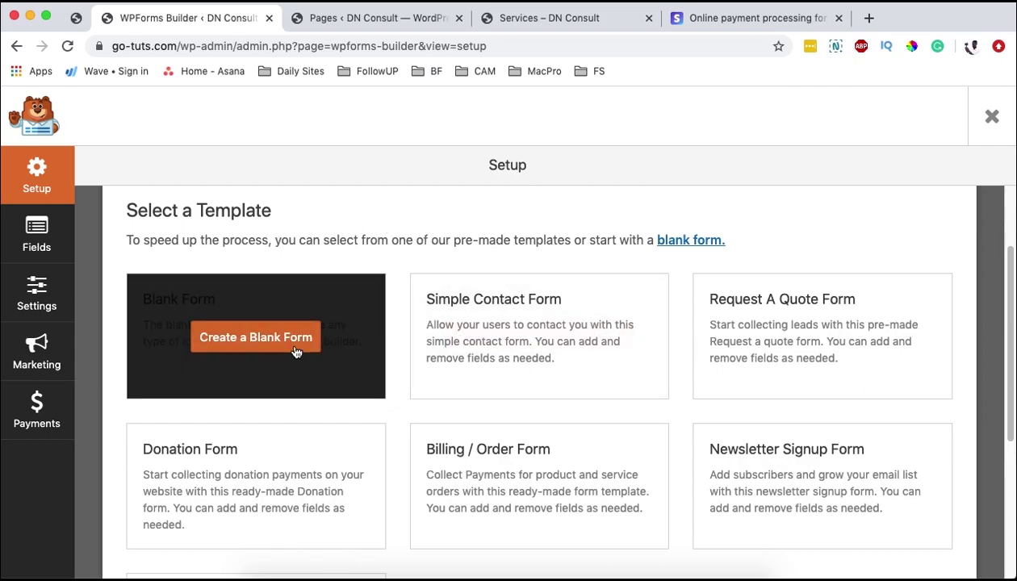
{"action": "mouse_move", "coordinate": [832, 381]}
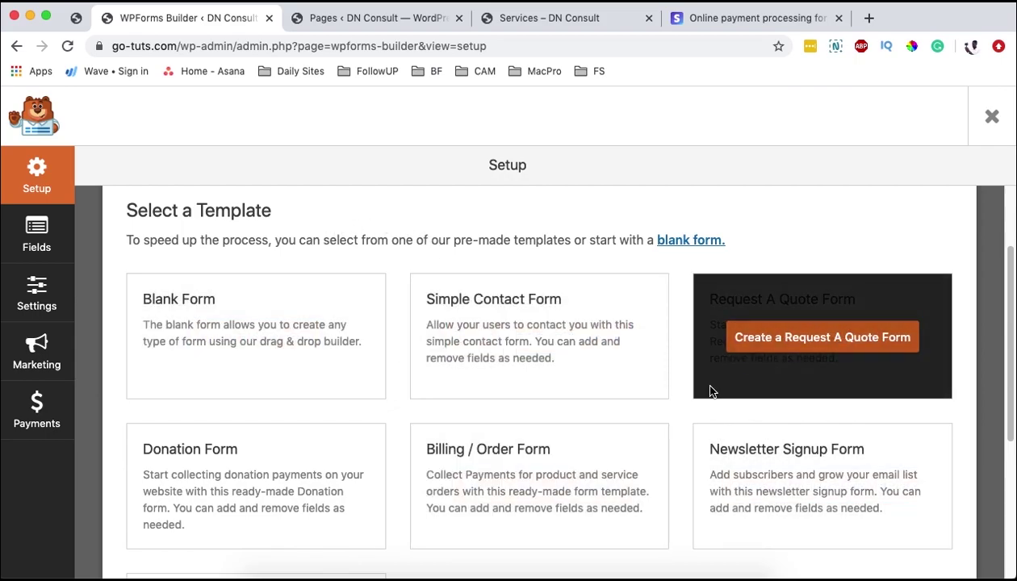
{"action": "scroll", "coordinate": [900, 447], "scroll_direction": "down", "scroll_amount": 2}
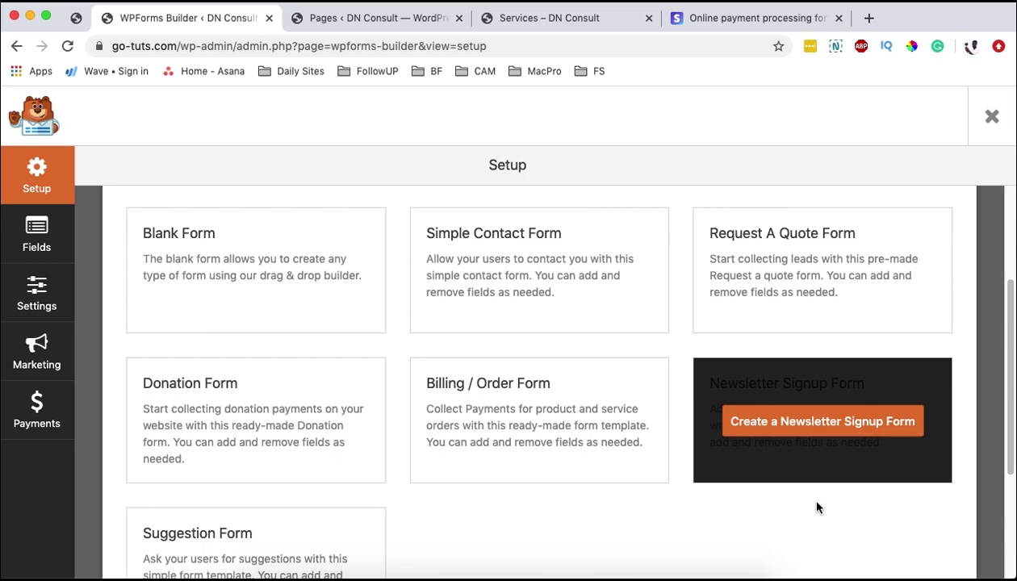
{"action": "scroll", "coordinate": [817, 507], "scroll_direction": "down", "scroll_amount": 1}
{"action": "mouse_move", "coordinate": [235, 365]}
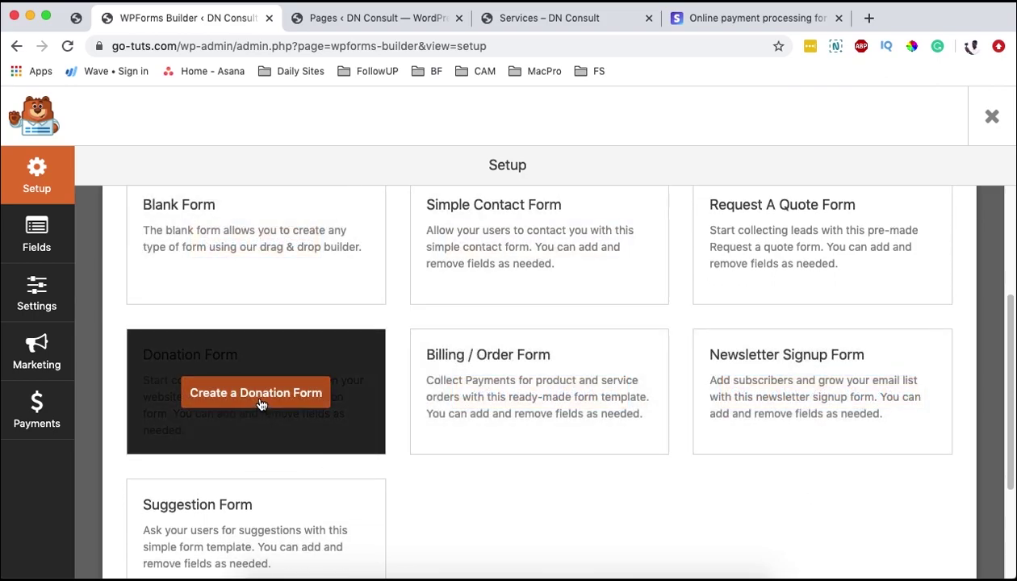
{"action": "left_click", "coordinate": [257, 395]}
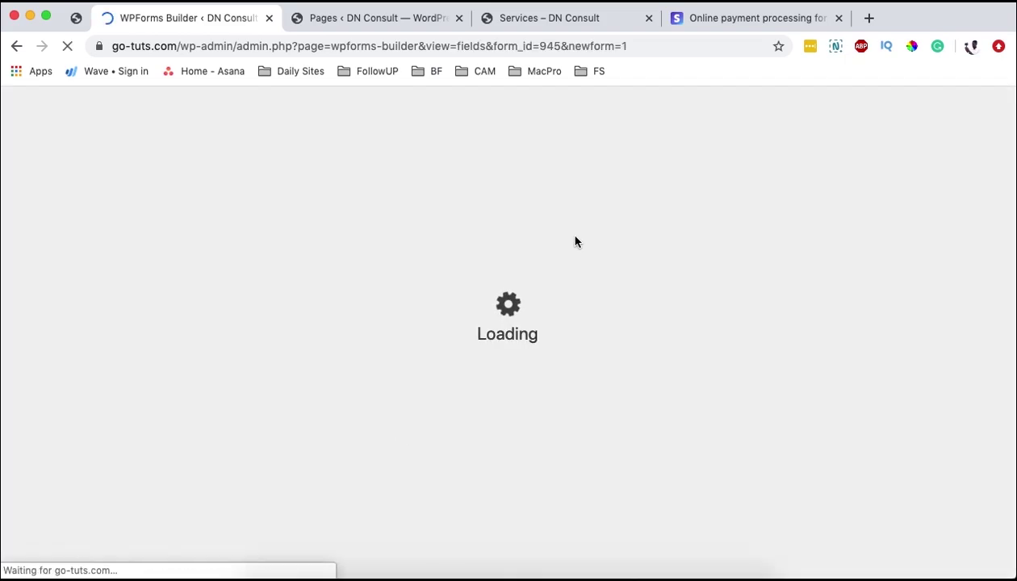
{"action": "left_click", "coordinate": [555, 19]}
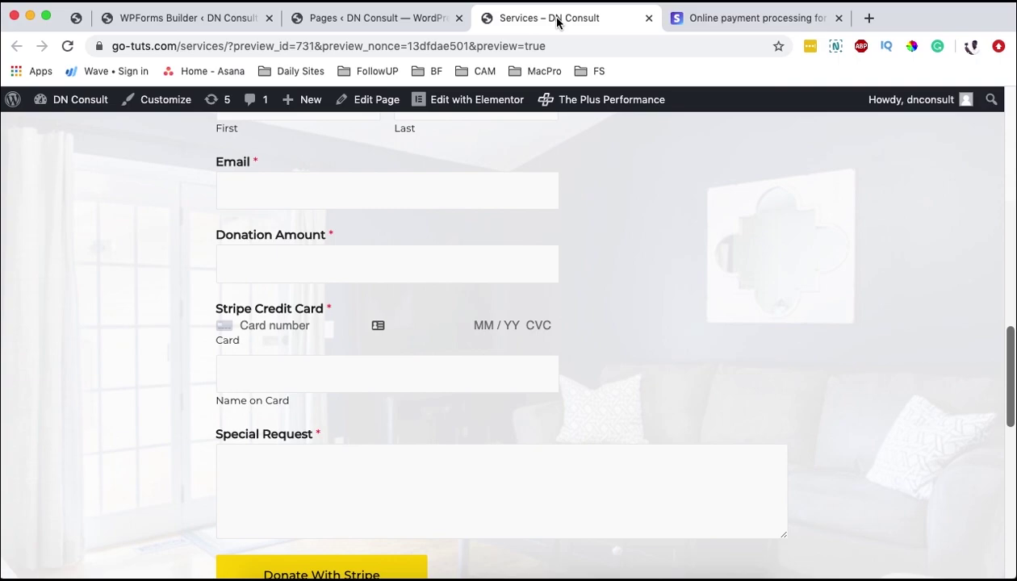
Step: Try the Donation Amount, Name on Card and Special Request fields in the preview, then return to the builder
{"action": "scroll", "coordinate": [631, 209], "scroll_direction": "up", "scroll_amount": 3}
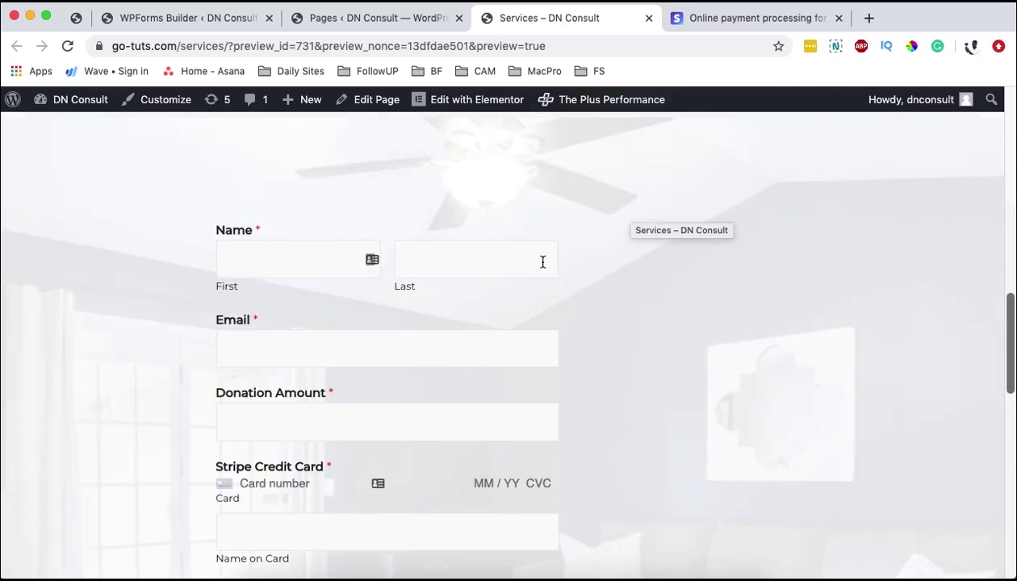
{"action": "scroll", "coordinate": [549, 274], "scroll_direction": "down", "scroll_amount": 2}
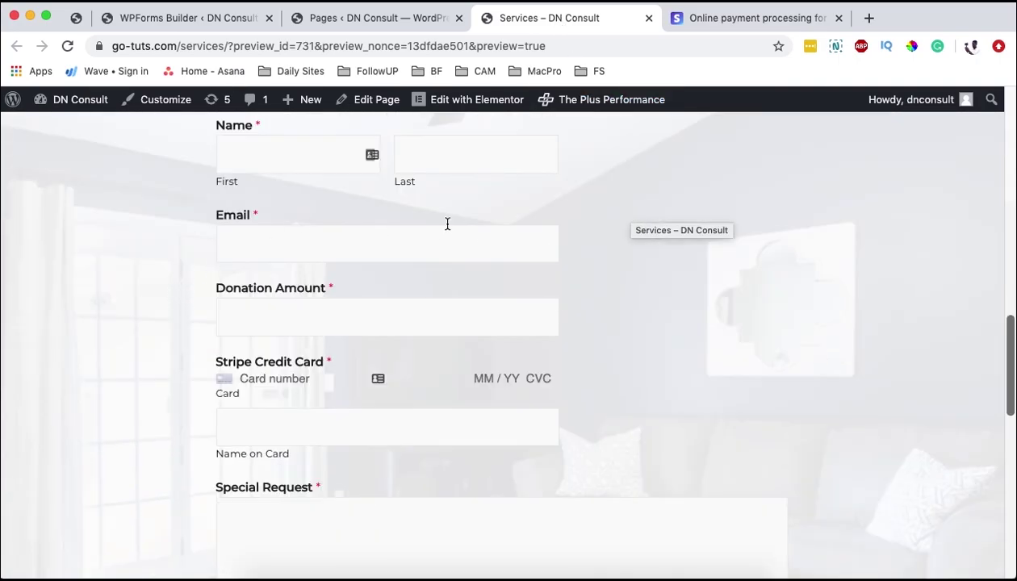
{"action": "left_click", "coordinate": [240, 323]}
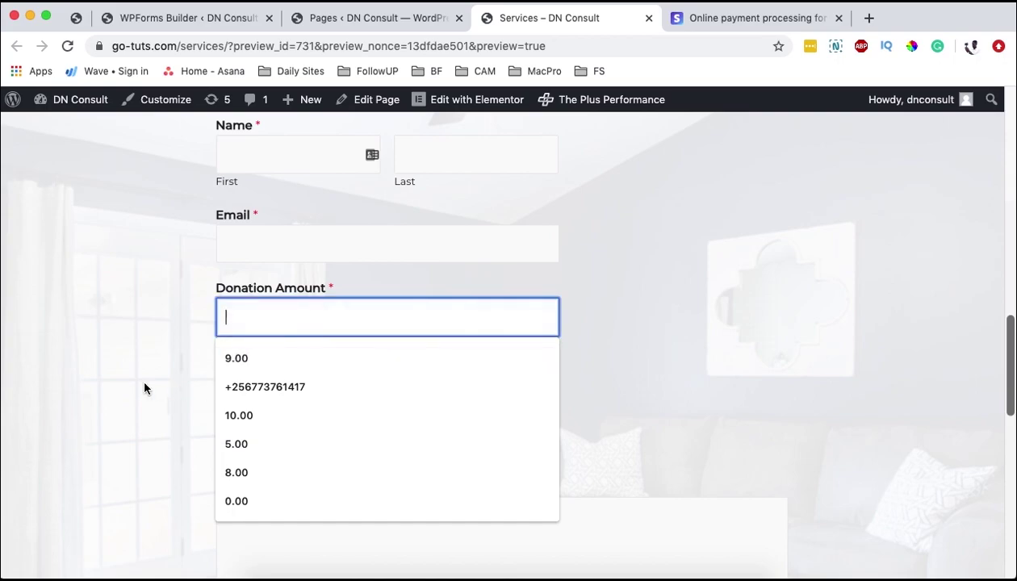
{"action": "left_click", "coordinate": [230, 344]}
{"action": "scroll", "coordinate": [219, 370], "scroll_direction": "down", "scroll_amount": 2}
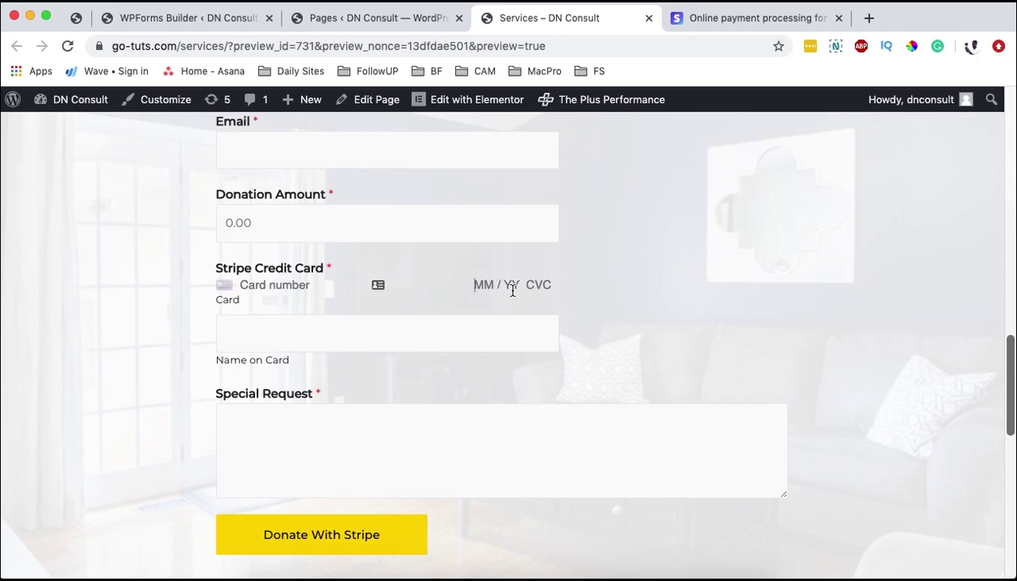
{"action": "left_click", "coordinate": [264, 330]}
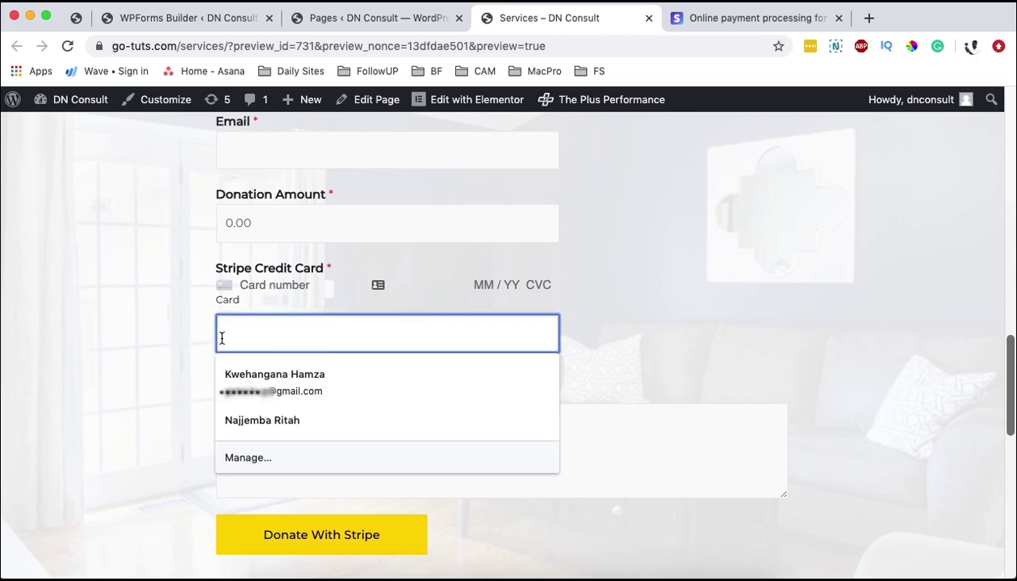
{"action": "left_click", "coordinate": [159, 364]}
{"action": "scroll", "coordinate": [319, 381], "scroll_direction": "down", "scroll_amount": 3}
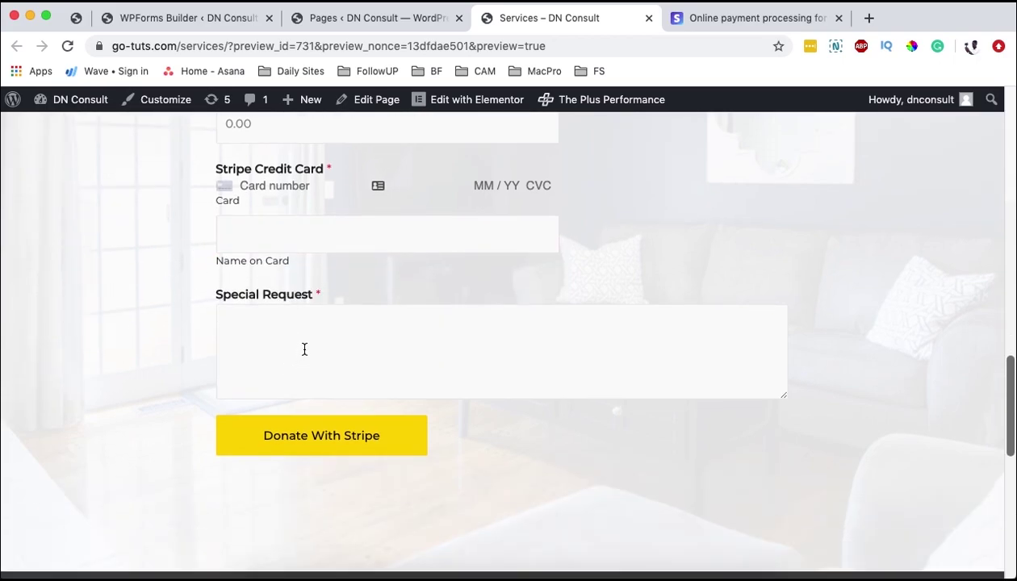
{"action": "left_click", "coordinate": [275, 341]}
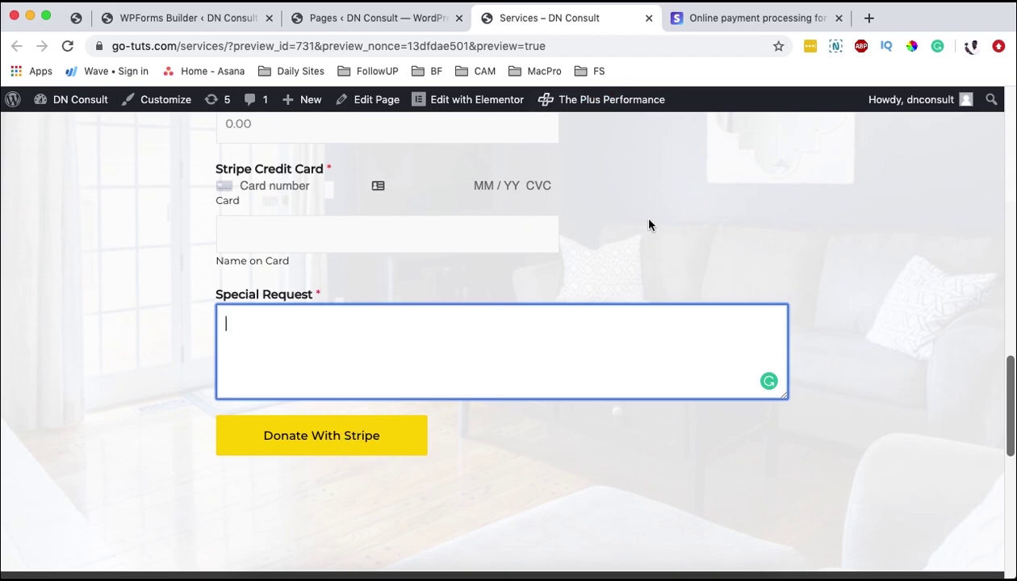
{"action": "left_click", "coordinate": [145, 19]}
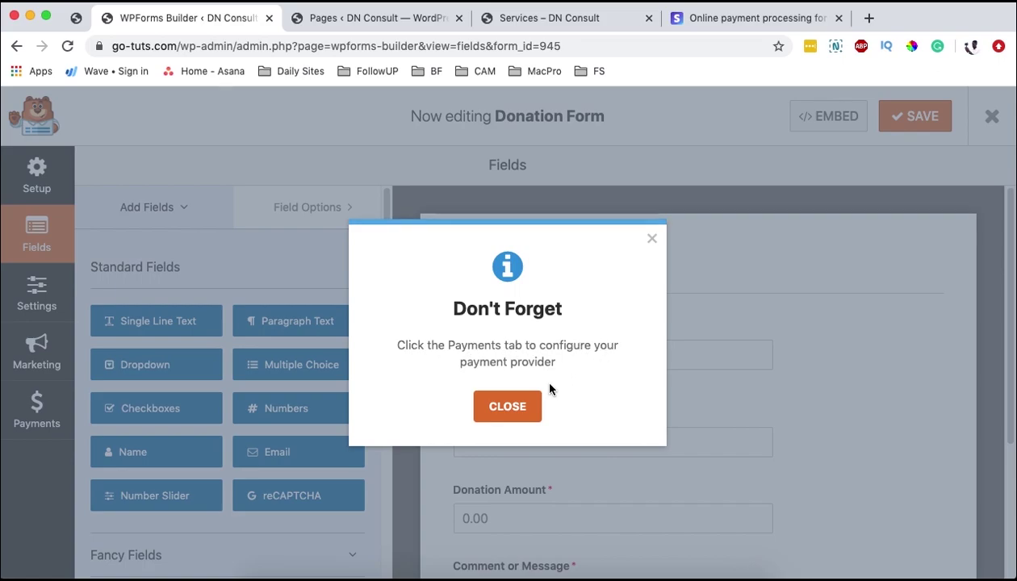
Step: Close the Don't Forget payment-provider reminder and glance at the live preview before returning to the builder
{"action": "left_click", "coordinate": [517, 408]}
{"action": "scroll", "coordinate": [757, 377], "scroll_direction": "down", "scroll_amount": 2}
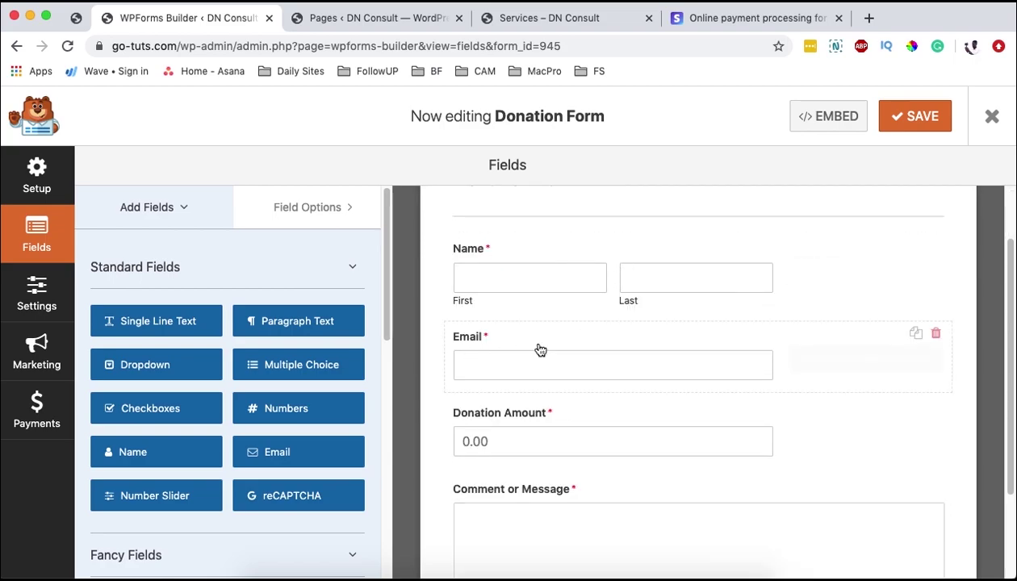
{"action": "scroll", "coordinate": [711, 408], "scroll_direction": "down", "scroll_amount": 1}
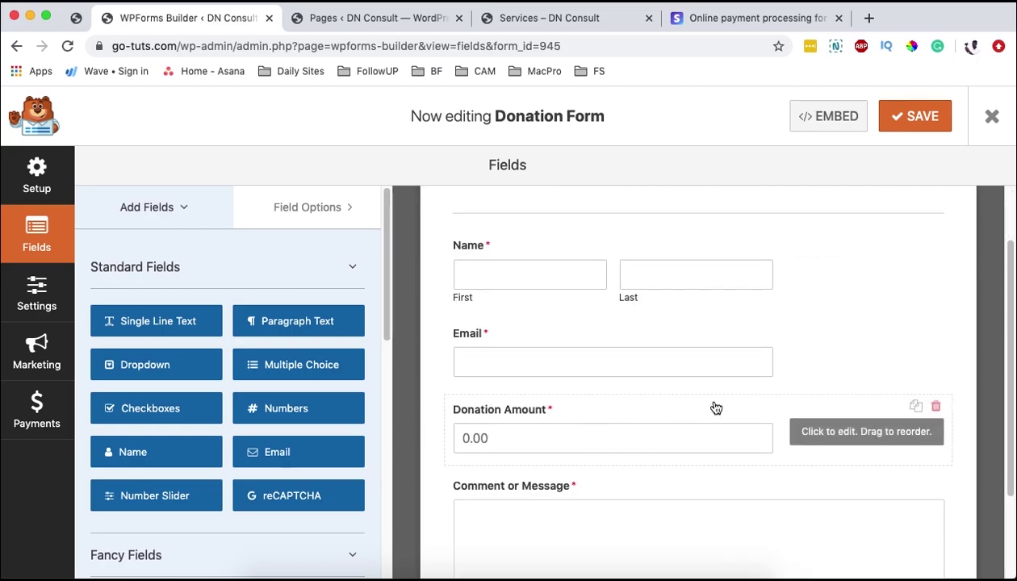
{"action": "scroll", "coordinate": [718, 410], "scroll_direction": "down", "scroll_amount": 2}
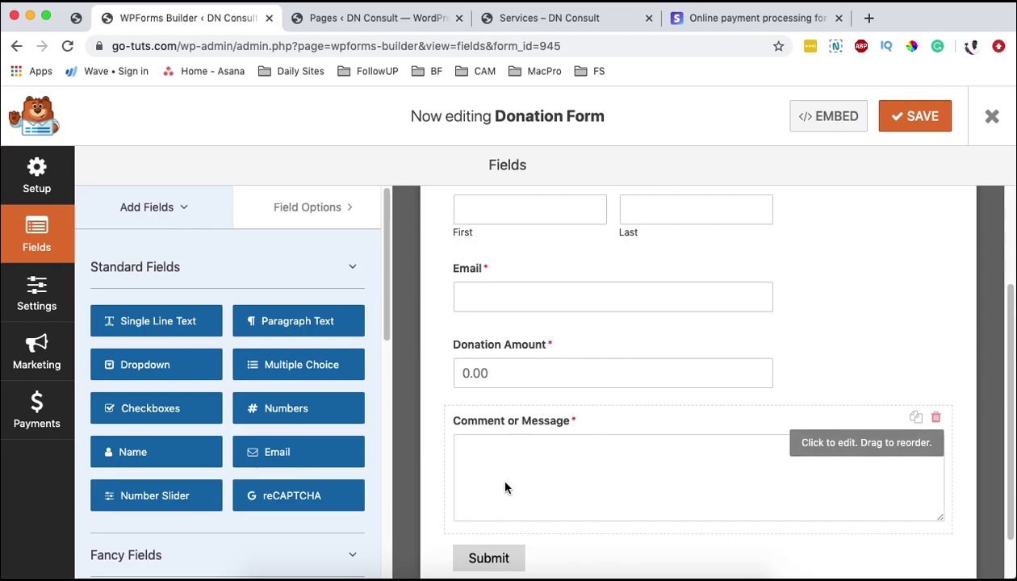
{"action": "left_click", "coordinate": [542, 18]}
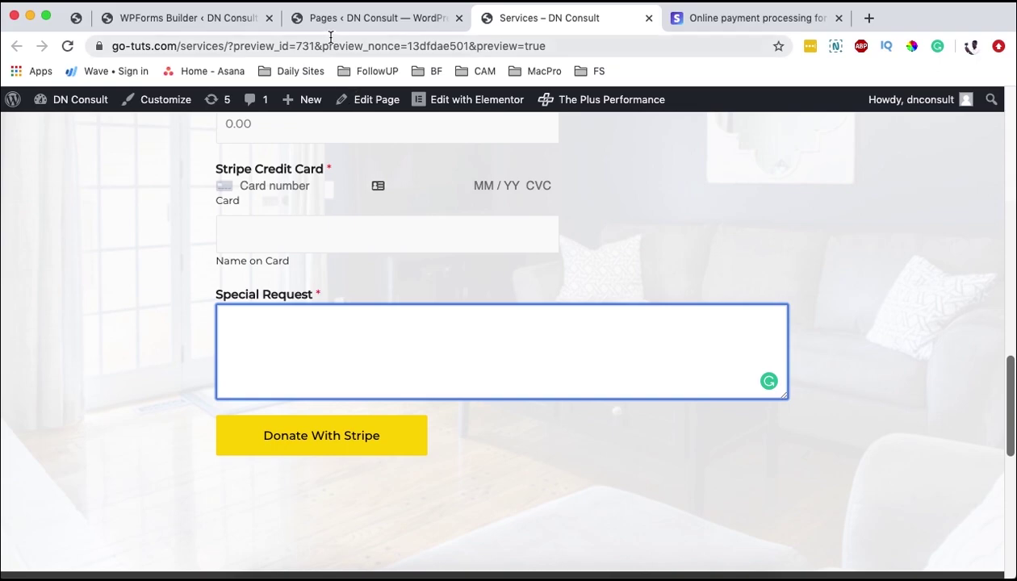
{"action": "left_click", "coordinate": [206, 21]}
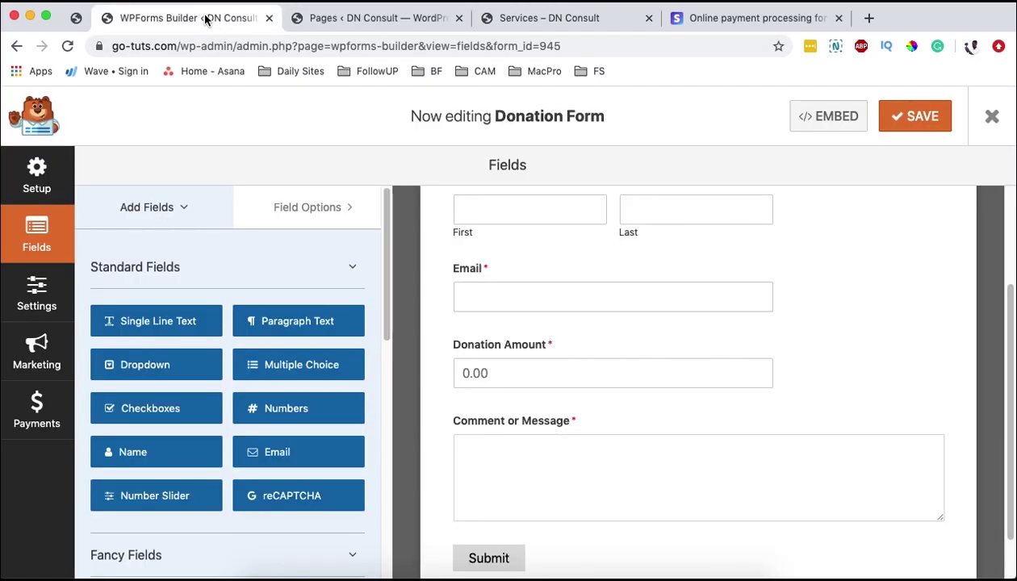
Step: Make the Comment or Message field optional by unchecking Required
{"action": "left_click", "coordinate": [633, 421]}
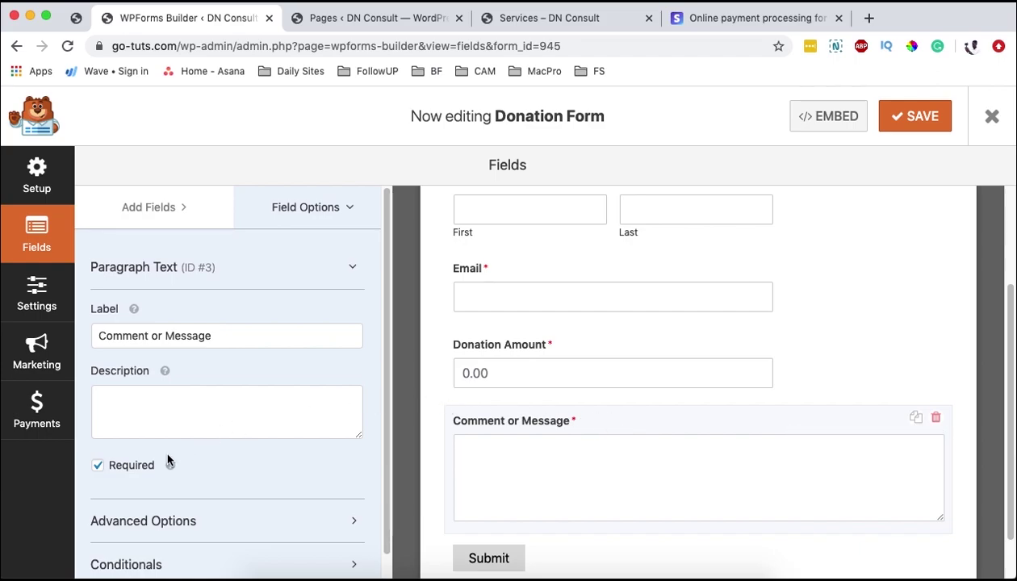
{"action": "left_click", "coordinate": [122, 467]}
{"action": "left_click", "coordinate": [123, 466]}
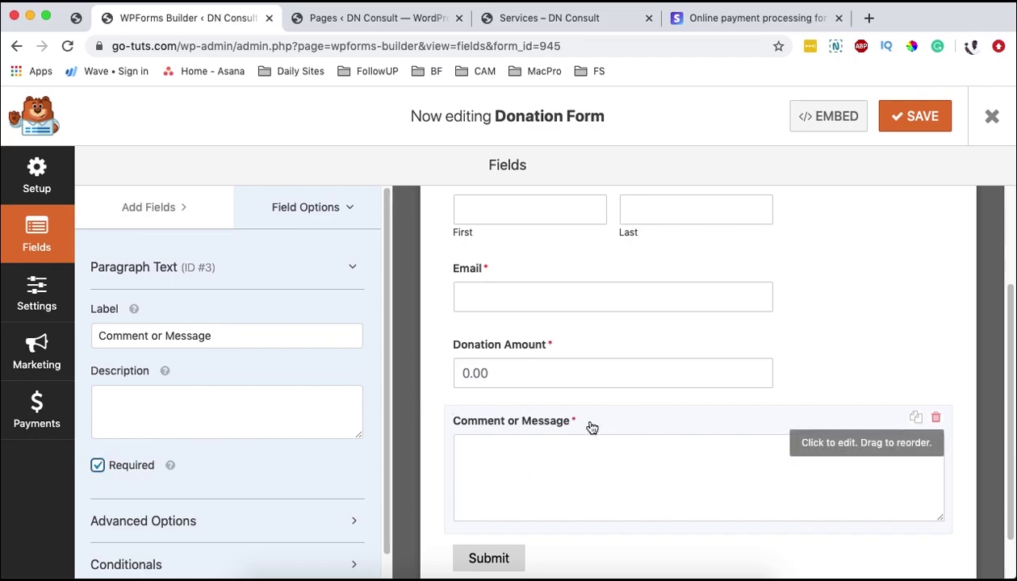
{"action": "left_click", "coordinate": [134, 468]}
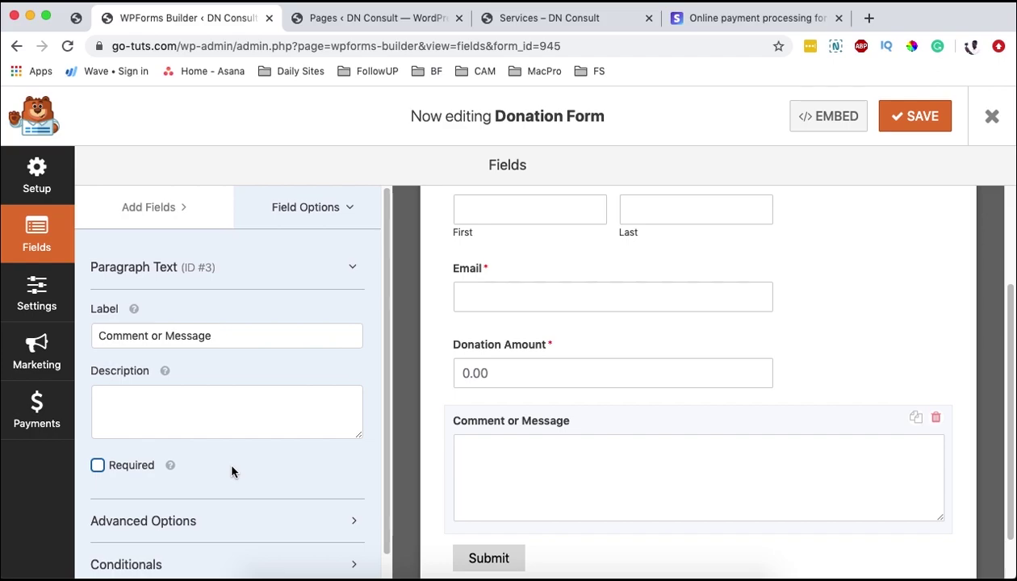
Step: Mark the Comment or Message field required again and relabel it 'Special Request'
{"action": "left_click", "coordinate": [116, 468]}
{"action": "left_click", "coordinate": [243, 339]}
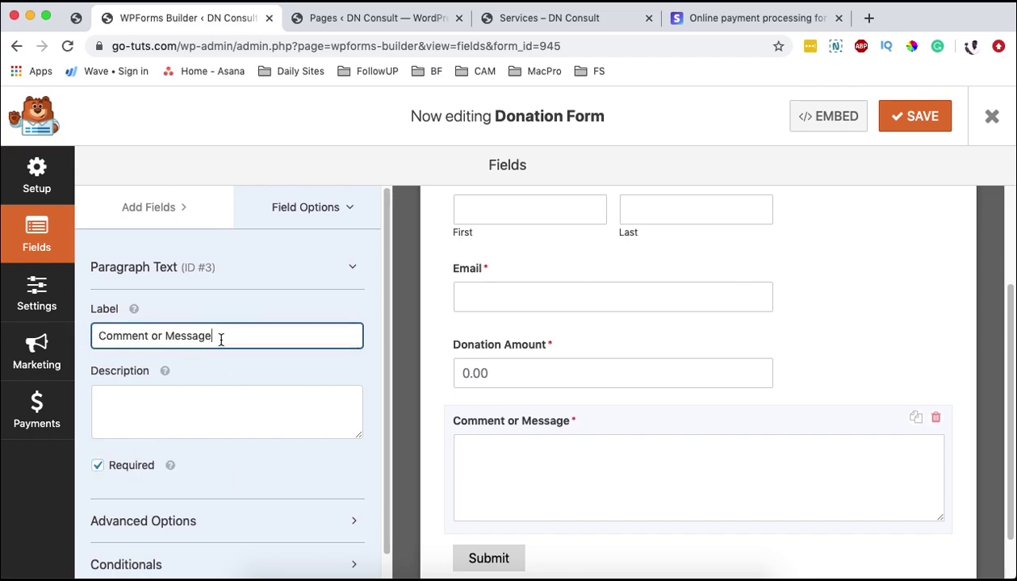
{"action": "triple_click", "coordinate": [221, 339]}
{"action": "type", "text": "S"}
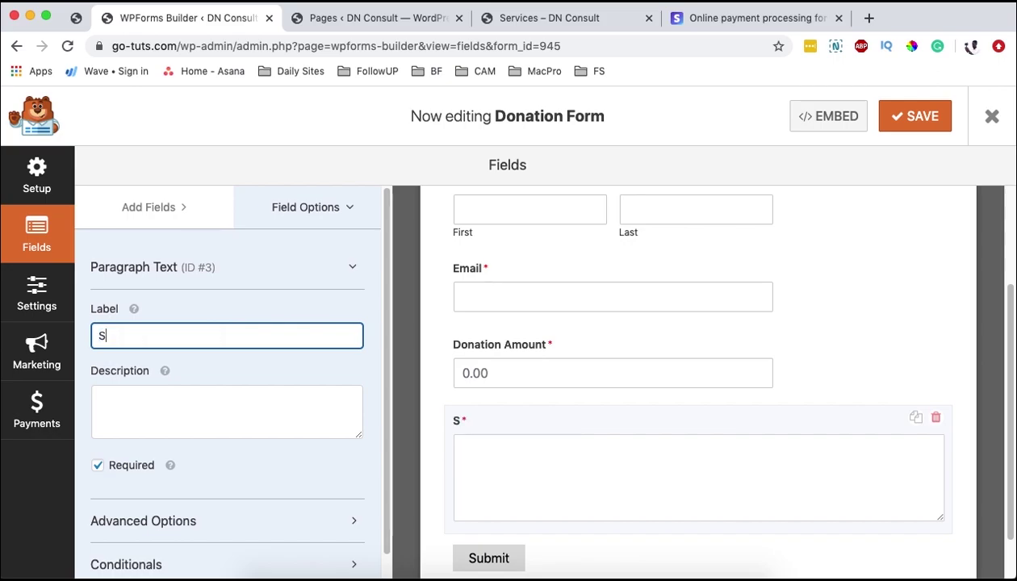
{"action": "type", "text": "pecial Request"}
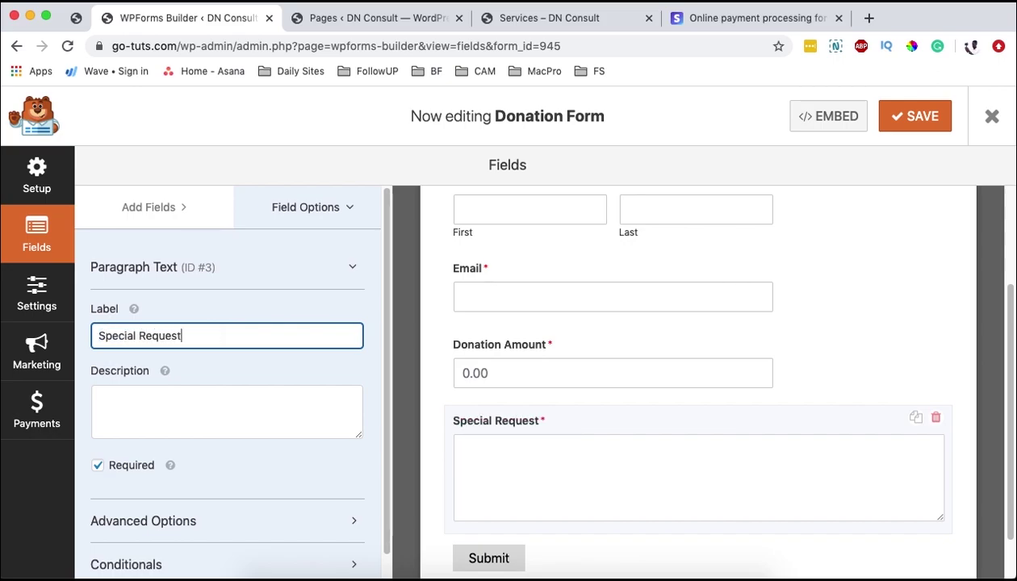
{"action": "left_click", "coordinate": [618, 348]}
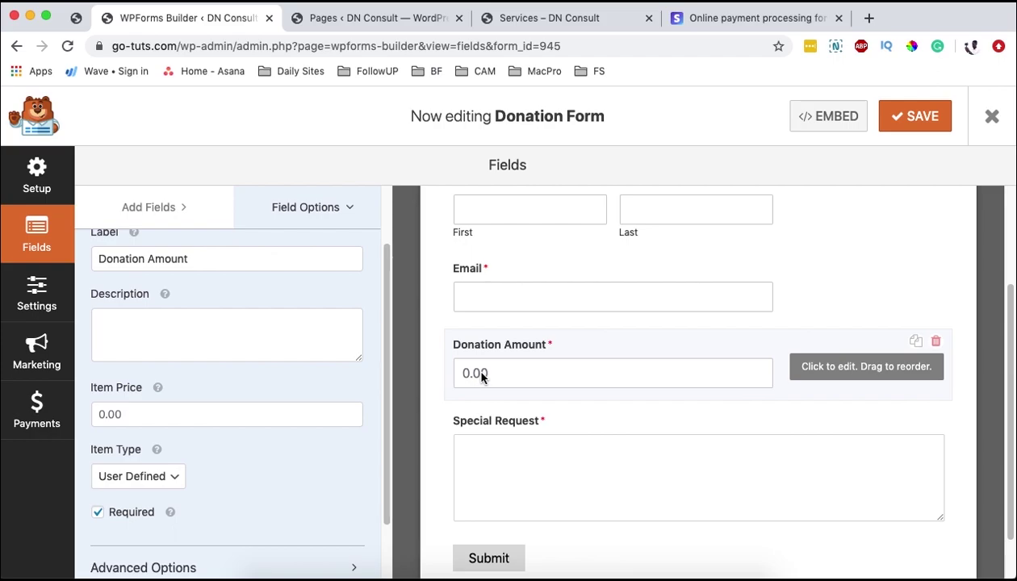
Step: Make Donation Amount a Single Item priced 50.00, then change its item type to Hidden
{"action": "scroll", "coordinate": [234, 452], "scroll_direction": "down", "scroll_amount": 2}
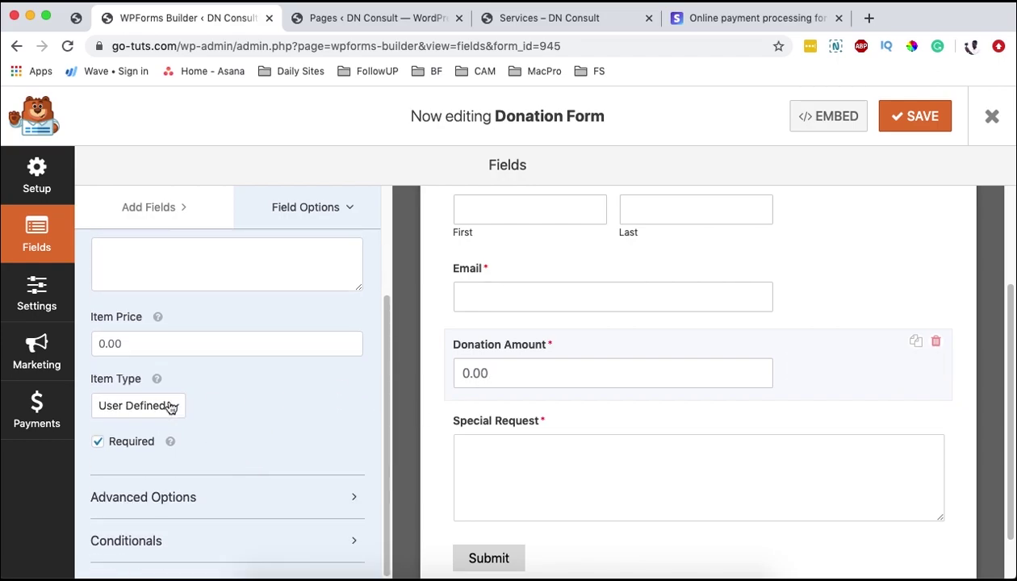
{"action": "left_click", "coordinate": [172, 408]}
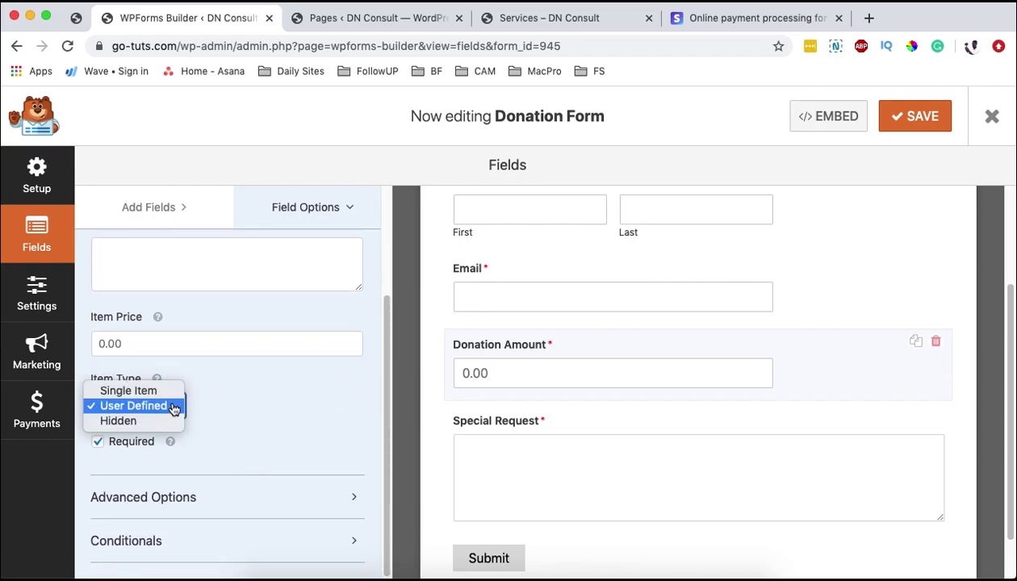
{"action": "left_click", "coordinate": [157, 392]}
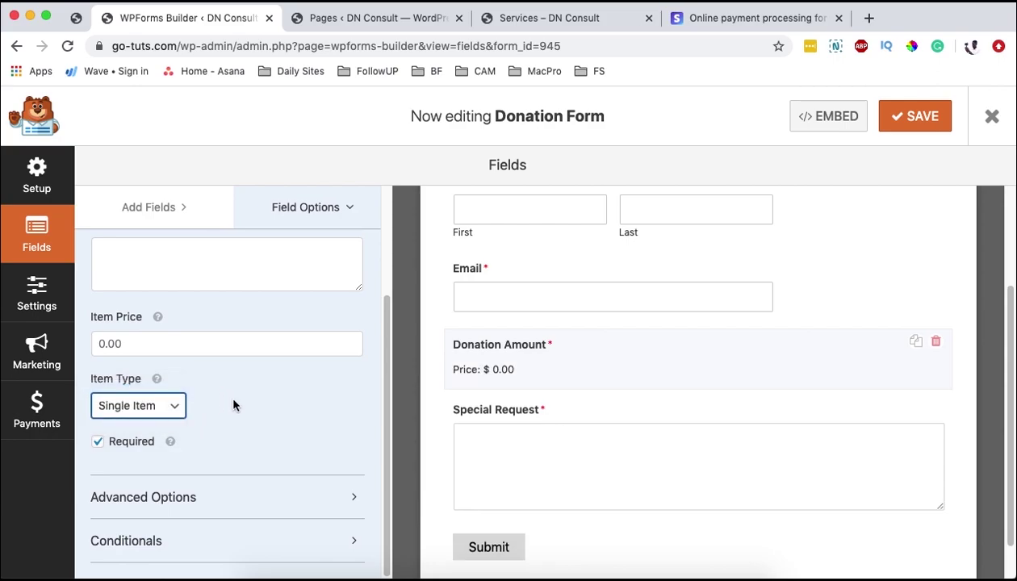
{"action": "left_click", "coordinate": [106, 345]}
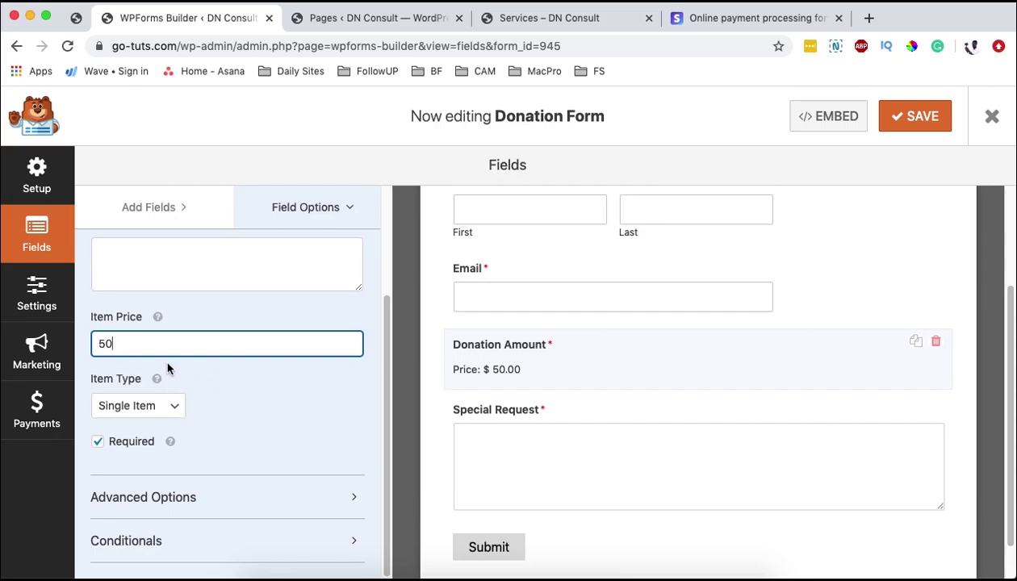
{"action": "left_click", "coordinate": [172, 408]}
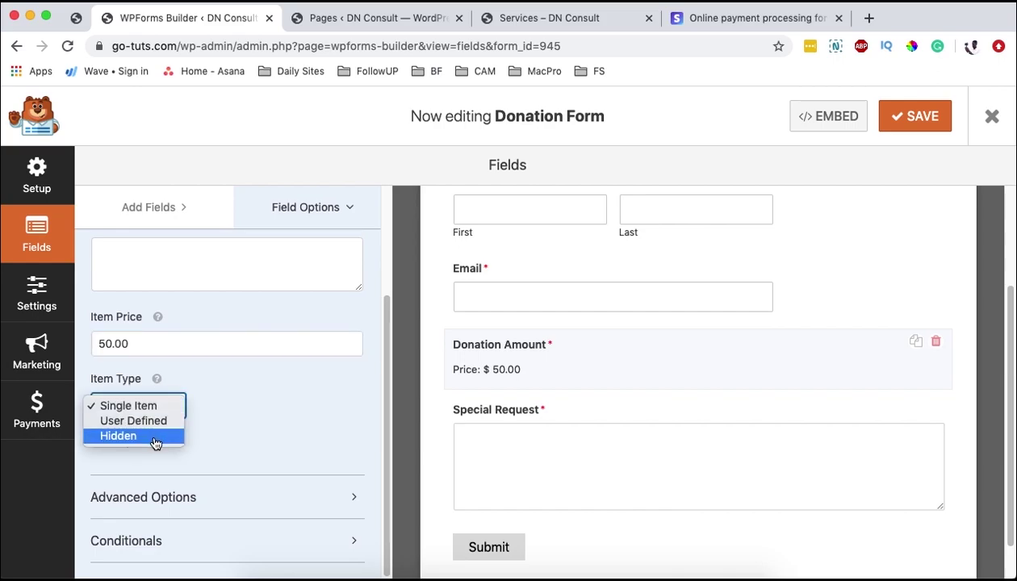
{"action": "left_click", "coordinate": [155, 440]}
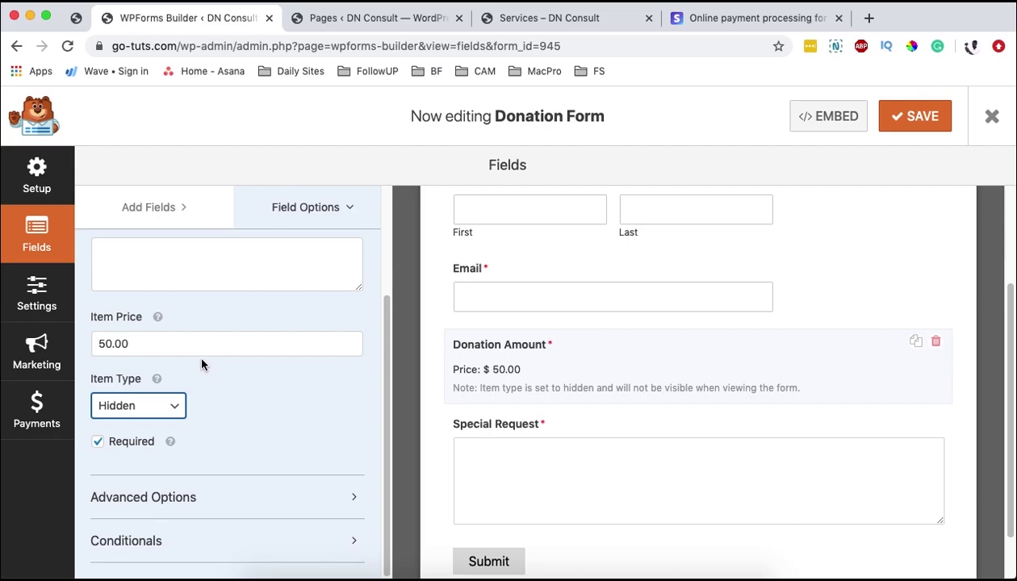
{"action": "left_click", "coordinate": [42, 238]}
{"action": "scroll", "coordinate": [175, 320], "scroll_direction": "up", "scroll_amount": 4}
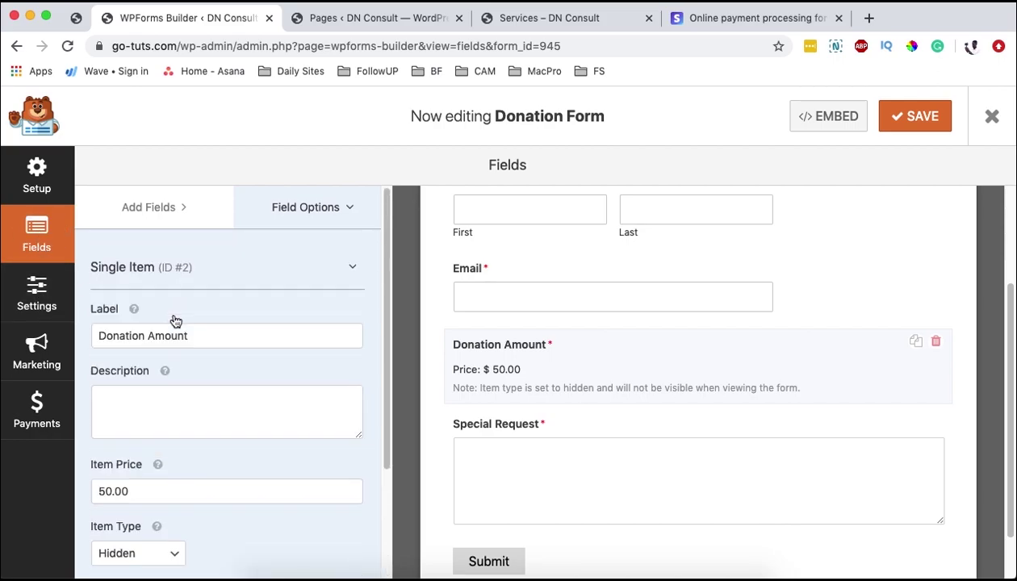
Step: Add a Checkbox Items payment field and drag it up just below Email, above Donation Amount
{"action": "left_click", "coordinate": [148, 210]}
{"action": "scroll", "coordinate": [246, 403], "scroll_direction": "down", "scroll_amount": 4}
{"action": "scroll", "coordinate": [248, 404], "scroll_direction": "down", "scroll_amount": 10}
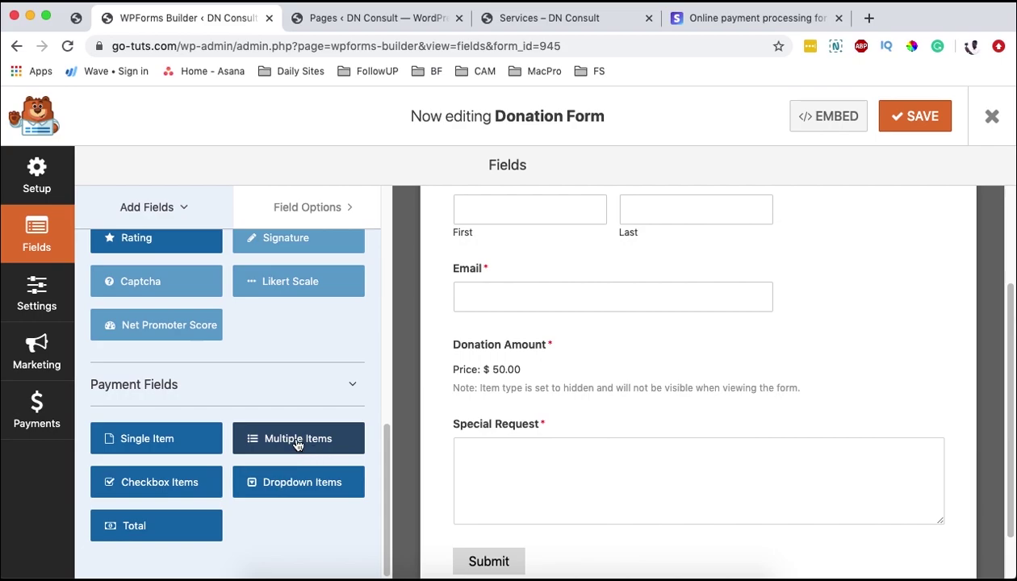
{"action": "left_click", "coordinate": [190, 484]}
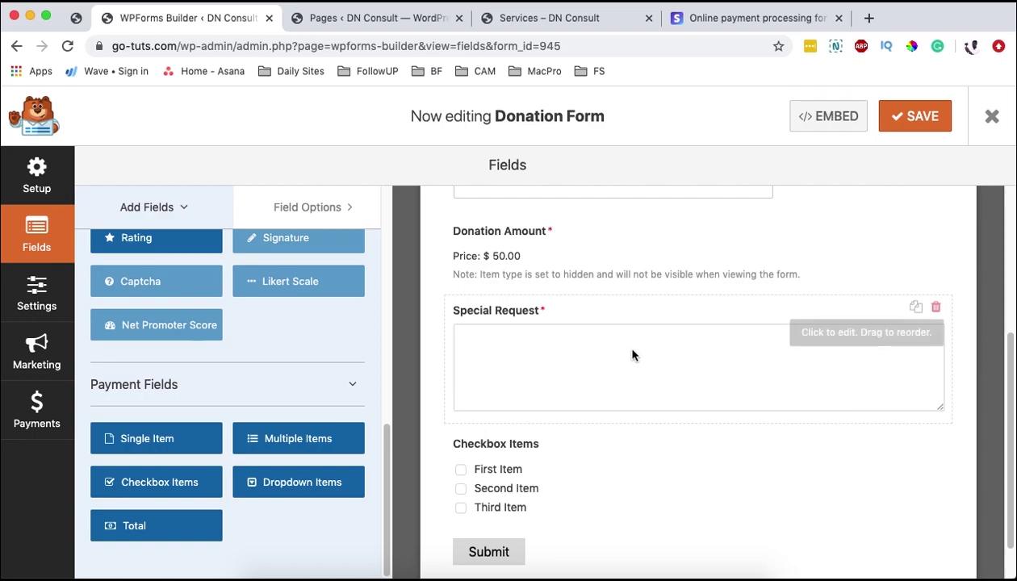
{"action": "left_click", "coordinate": [582, 451]}
{"action": "left_click_drag", "start_coordinate": [568, 451], "coordinate": [545, 275]}
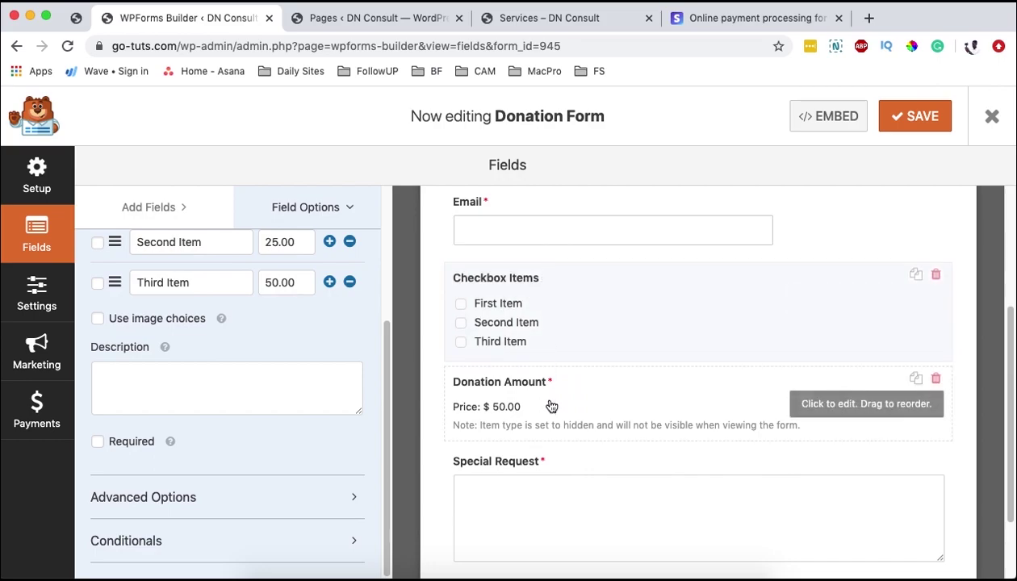
{"action": "scroll", "coordinate": [311, 358], "scroll_direction": "up", "scroll_amount": 3}
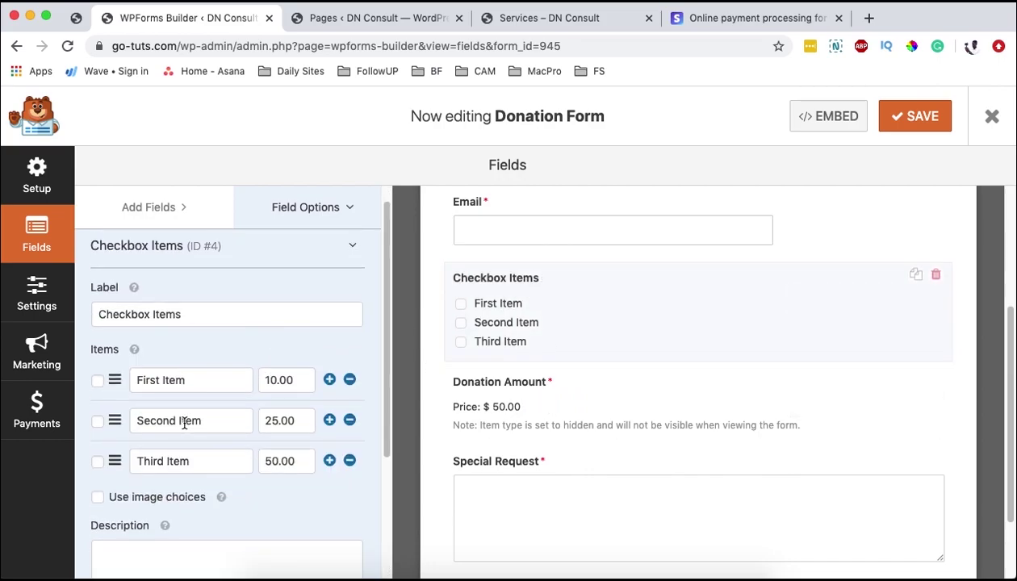
Step: Rename the three checkbox choices to Child Sponsorship, Tuition and Food
{"action": "triple_click", "coordinate": [159, 380]}
{"action": "type", "text": "Child Sponsors"}
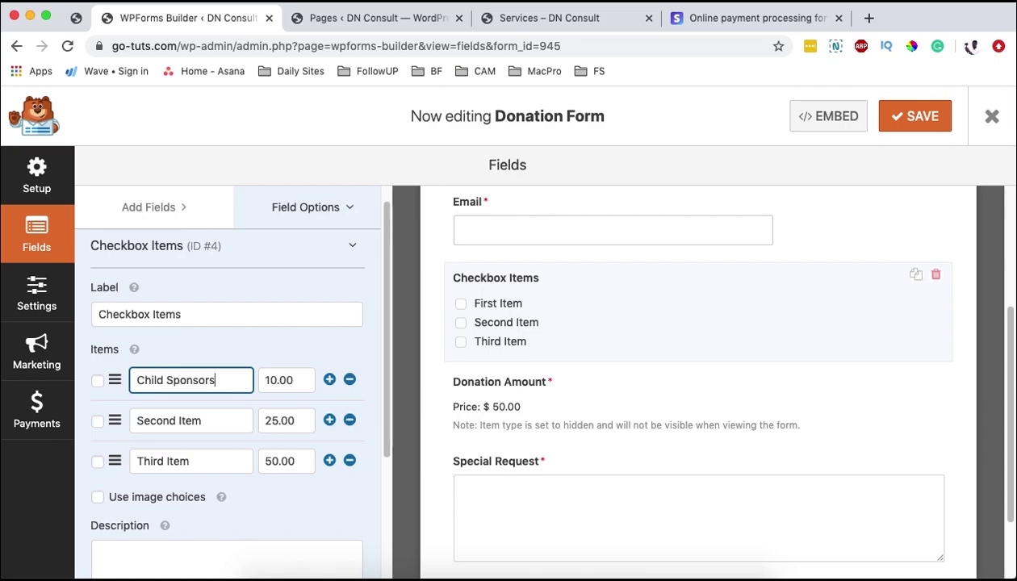
{"action": "type", "text": "hip"}
{"action": "left_click", "coordinate": [175, 417]}
{"action": "triple_click", "coordinate": [182, 411]}
{"action": "type", "text": "Tuition"}
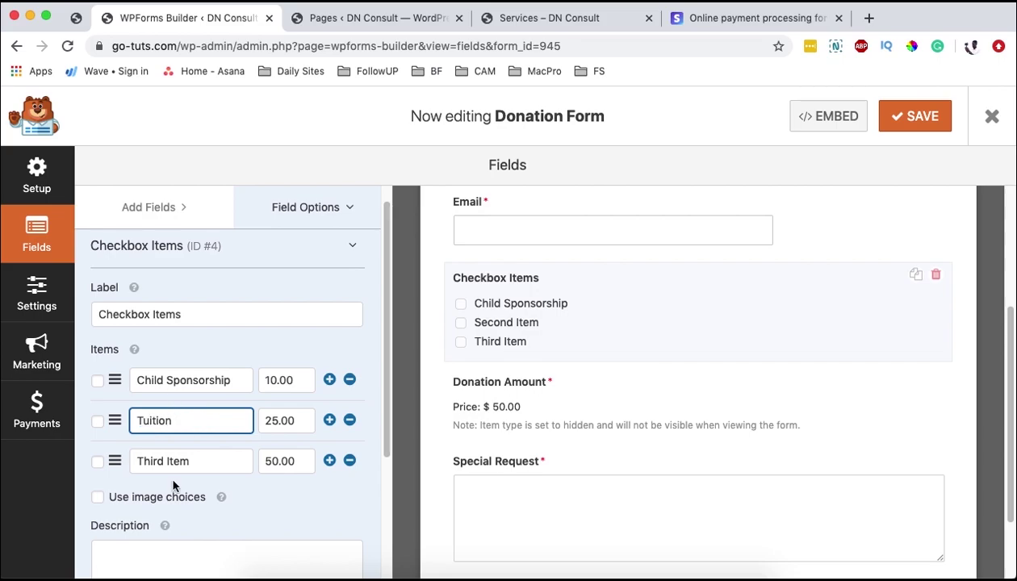
{"action": "left_click", "coordinate": [172, 466]}
{"action": "triple_click", "coordinate": [206, 463]}
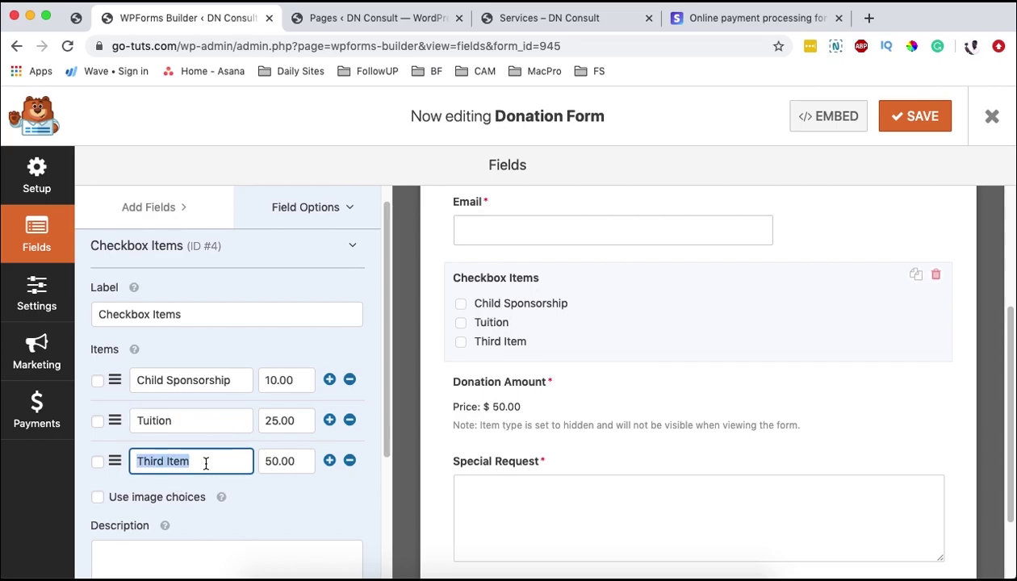
{"action": "type", "text": "Food"}
Step: Price the choices at 150.00, 30.00 and 10.00 and extend the names to Tuition/per term and Food/m
{"action": "left_click_drag", "start_coordinate": [273, 379], "coordinate": [267, 385]}
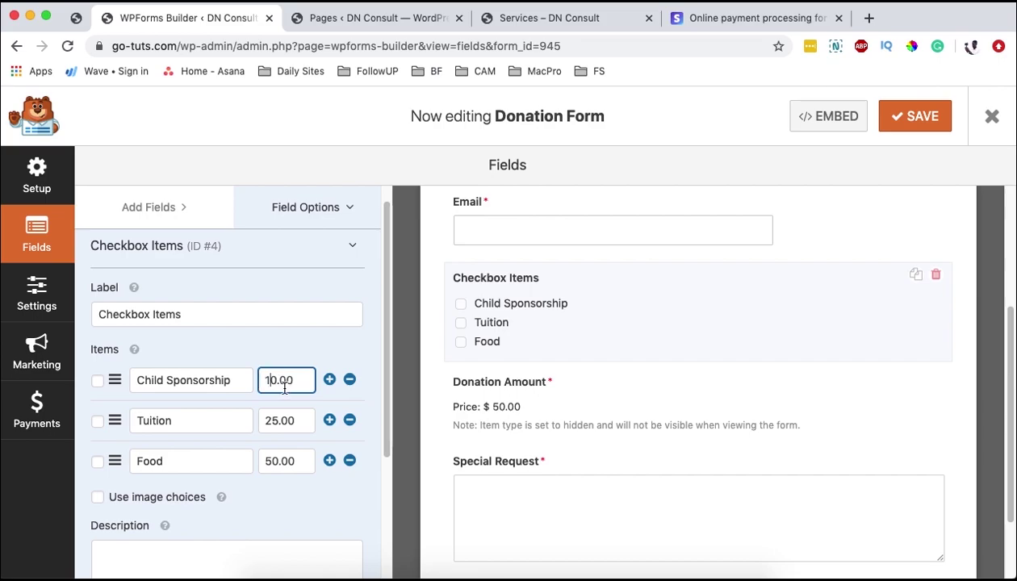
{"action": "type", "text": "5"}
{"action": "left_click", "coordinate": [275, 423]}
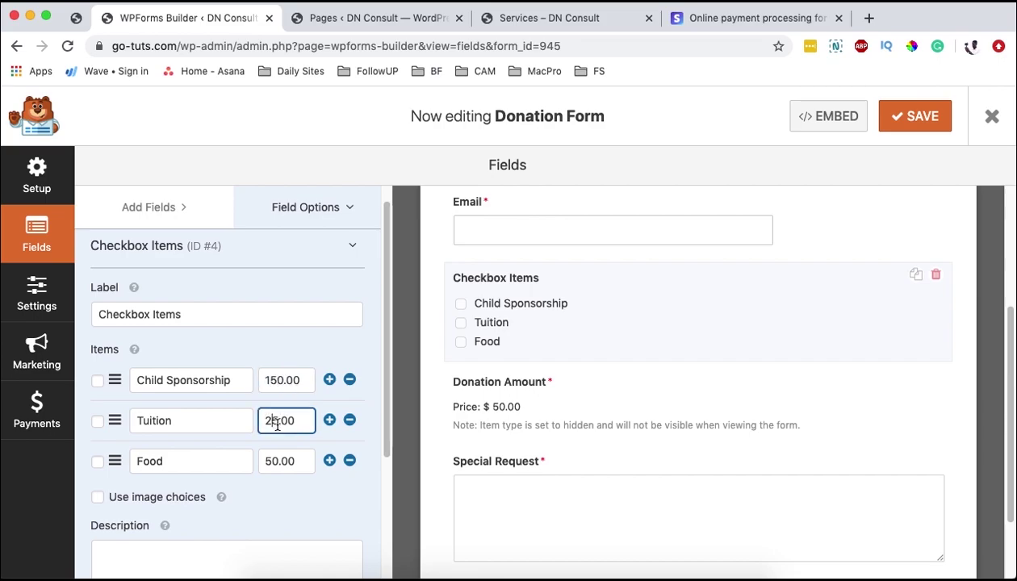
{"action": "left_click", "coordinate": [191, 423]}
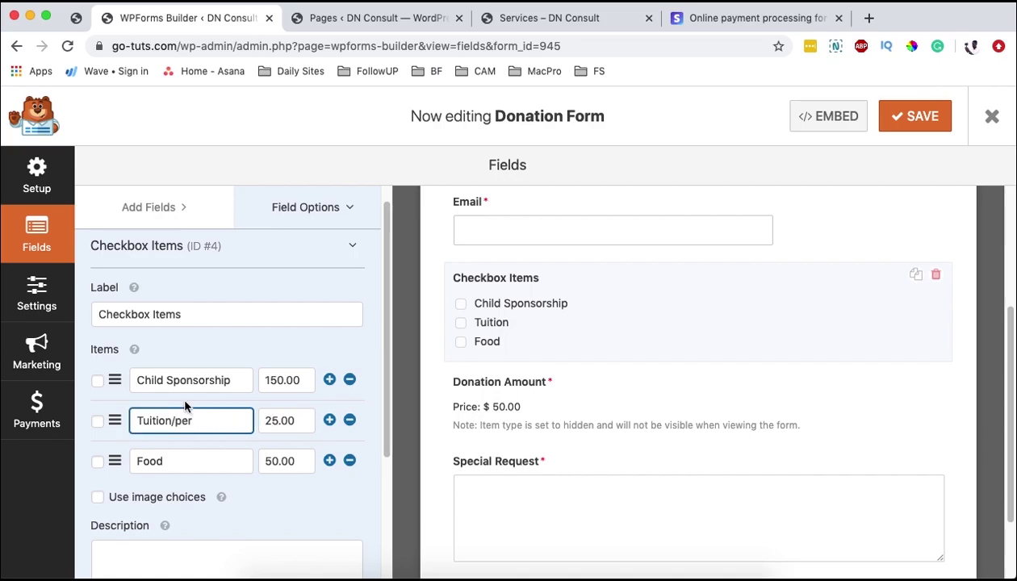
{"action": "type", "text": "/per term"}
{"action": "left_click_drag", "start_coordinate": [273, 421], "coordinate": [263, 420]}
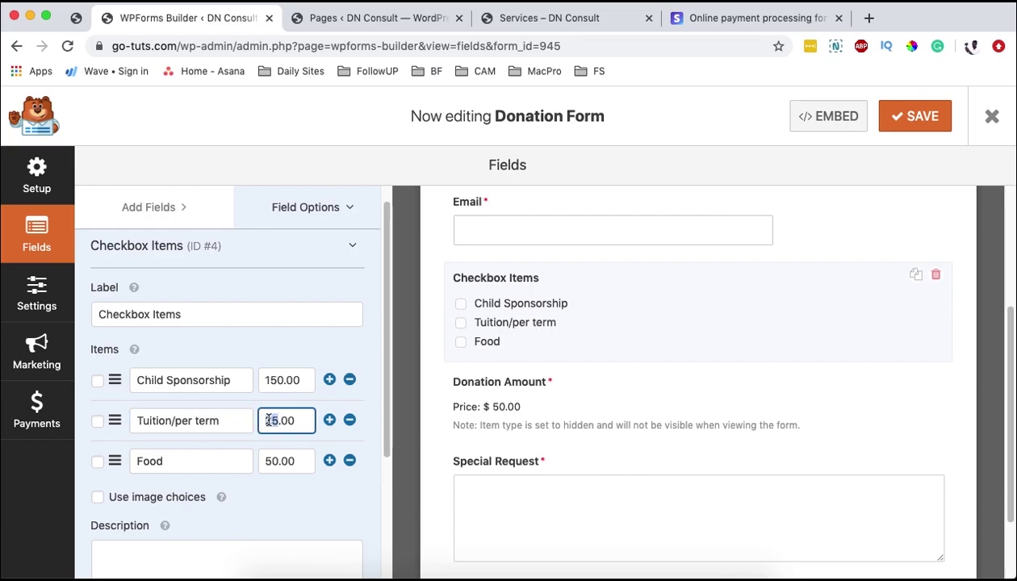
{"action": "type", "text": "30"}
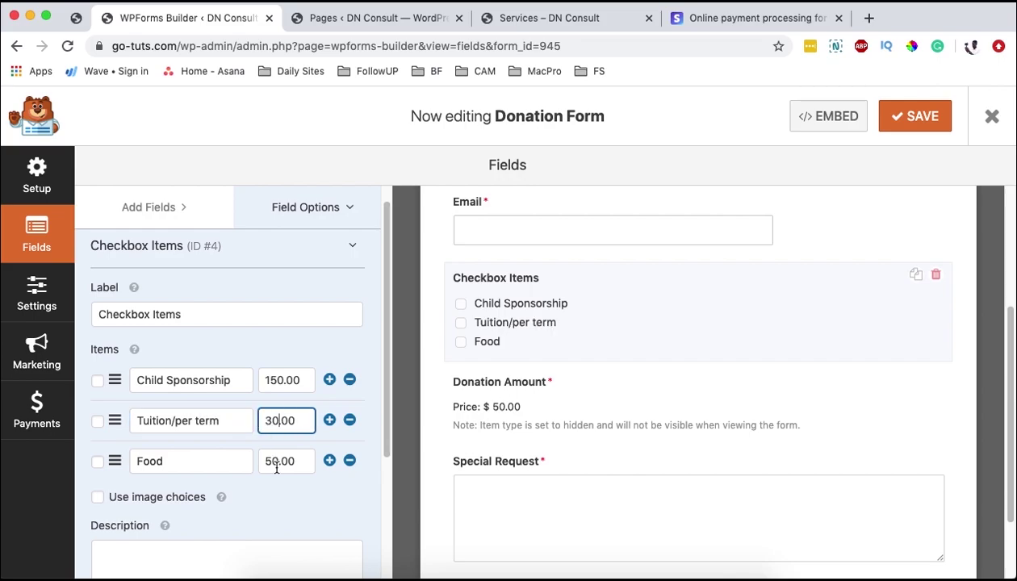
{"action": "left_click_drag", "start_coordinate": [272, 461], "coordinate": [261, 462]}
{"action": "key", "text": "BackSpace"}
{"action": "type", "text": "1"}
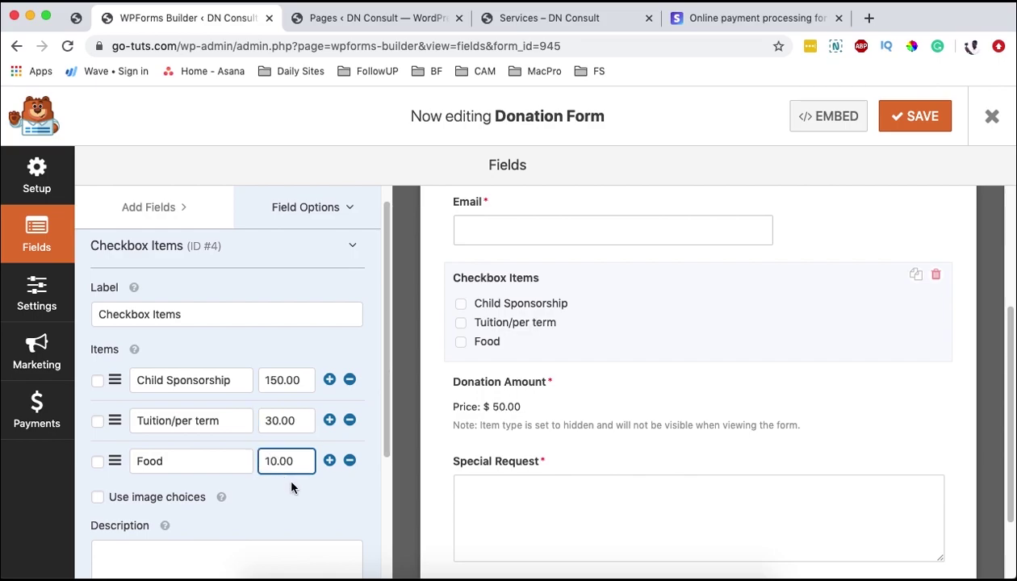
{"action": "left_click", "coordinate": [196, 466]}
{"action": "type", "text": "/m"}
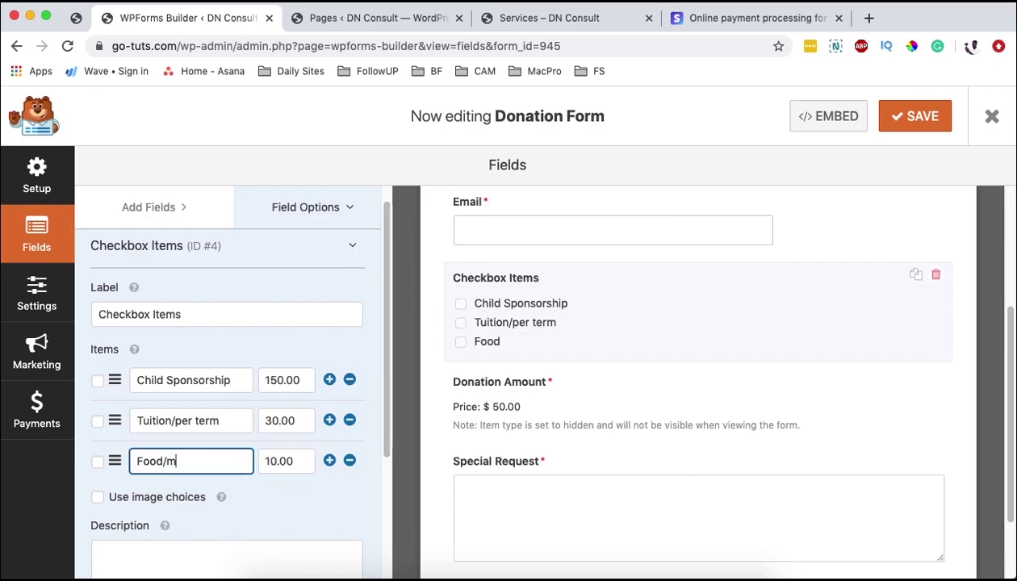
{"action": "left_click", "coordinate": [194, 421]}
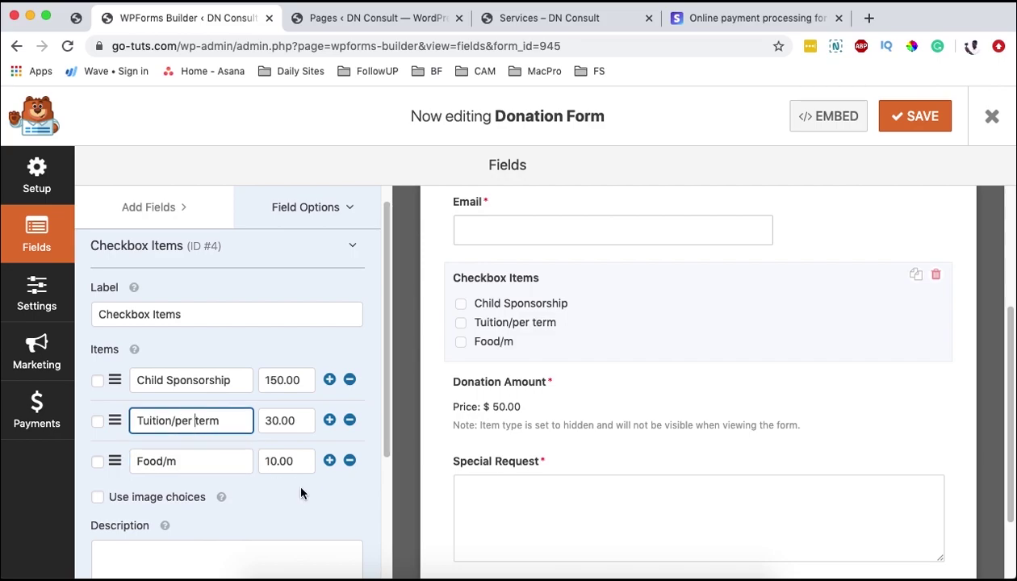
{"action": "scroll", "coordinate": [292, 475], "scroll_direction": "down", "scroll_amount": 2}
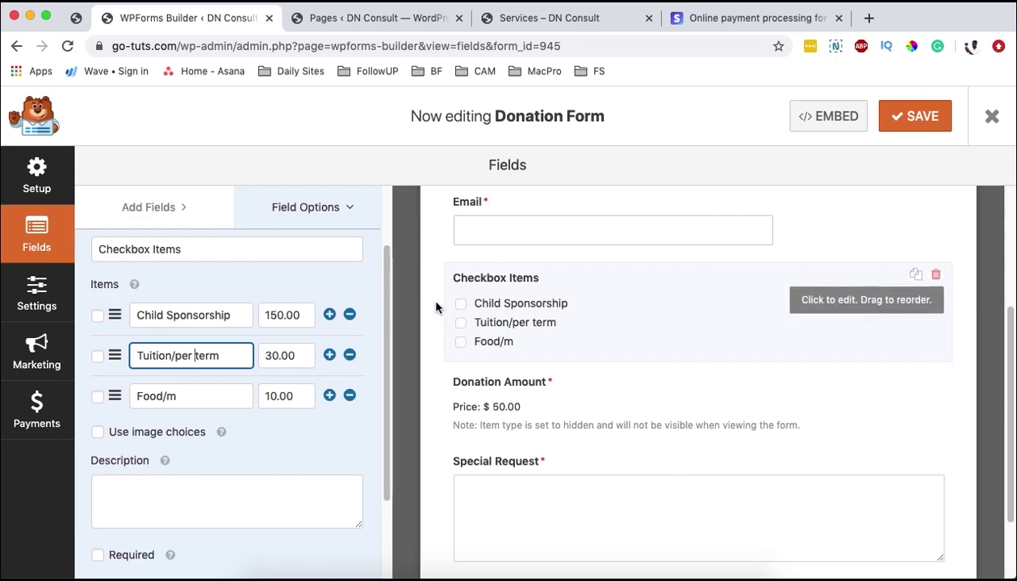
{"action": "scroll", "coordinate": [271, 406], "scroll_direction": "down", "scroll_amount": 1}
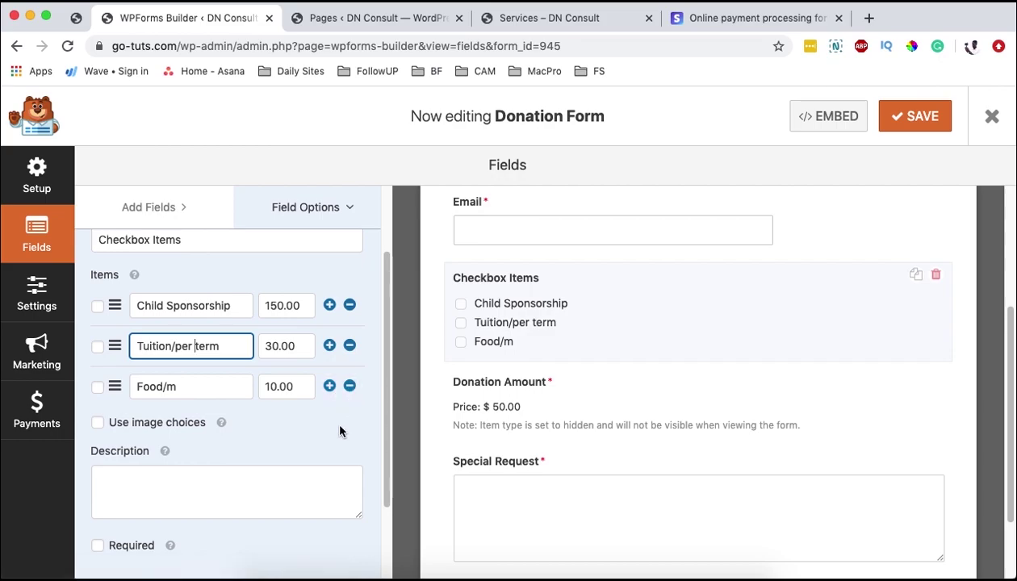
{"action": "scroll", "coordinate": [317, 462], "scroll_direction": "down", "scroll_amount": 2}
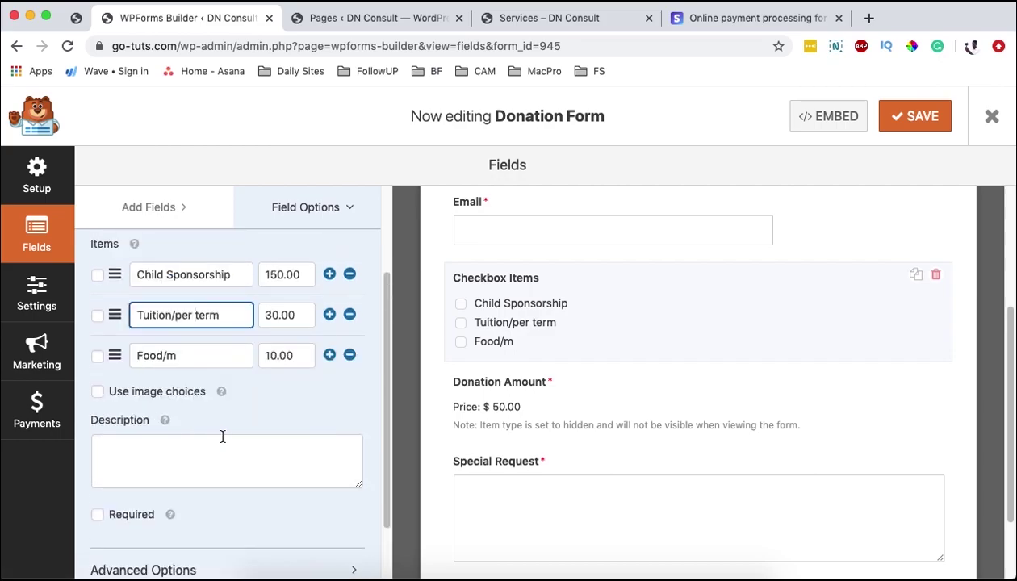
{"action": "scroll", "coordinate": [223, 436], "scroll_direction": "down", "scroll_amount": 1}
Step: Make the checkbox field required with the description 'Kindly choose any or all to donate'
{"action": "left_click", "coordinate": [97, 495]}
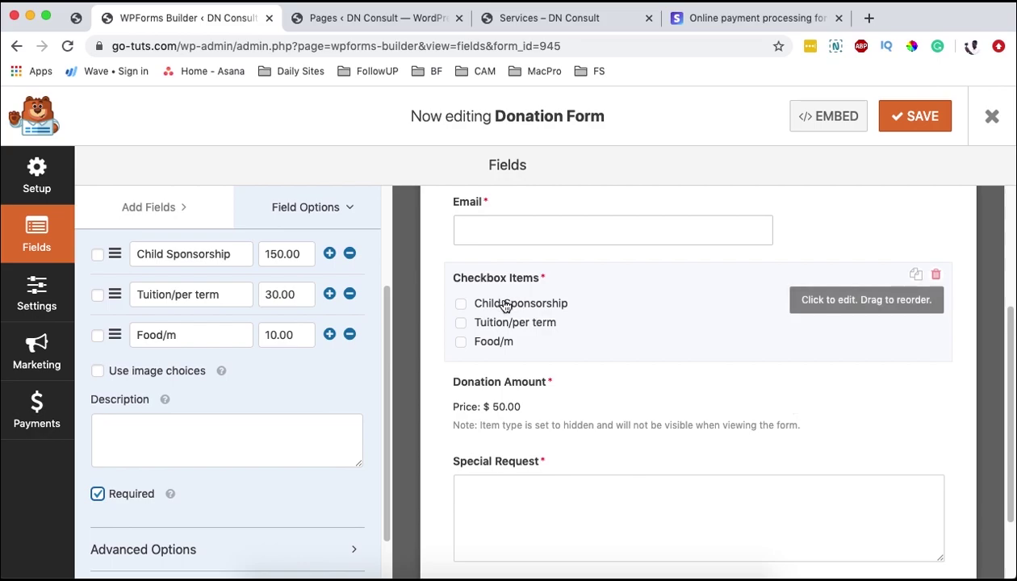
{"action": "scroll", "coordinate": [186, 428], "scroll_direction": "down", "scroll_amount": 2}
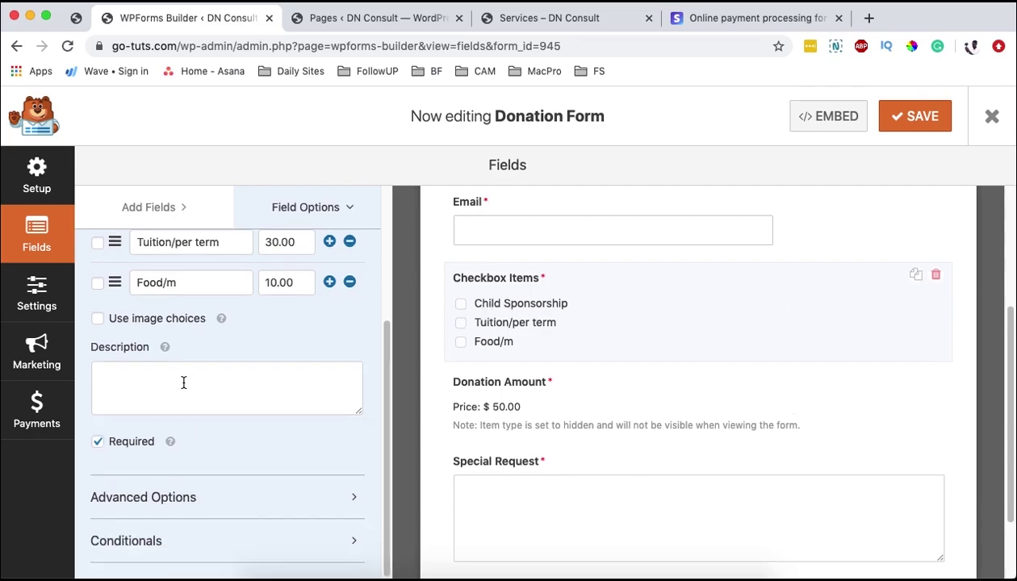
{"action": "left_click", "coordinate": [151, 385]}
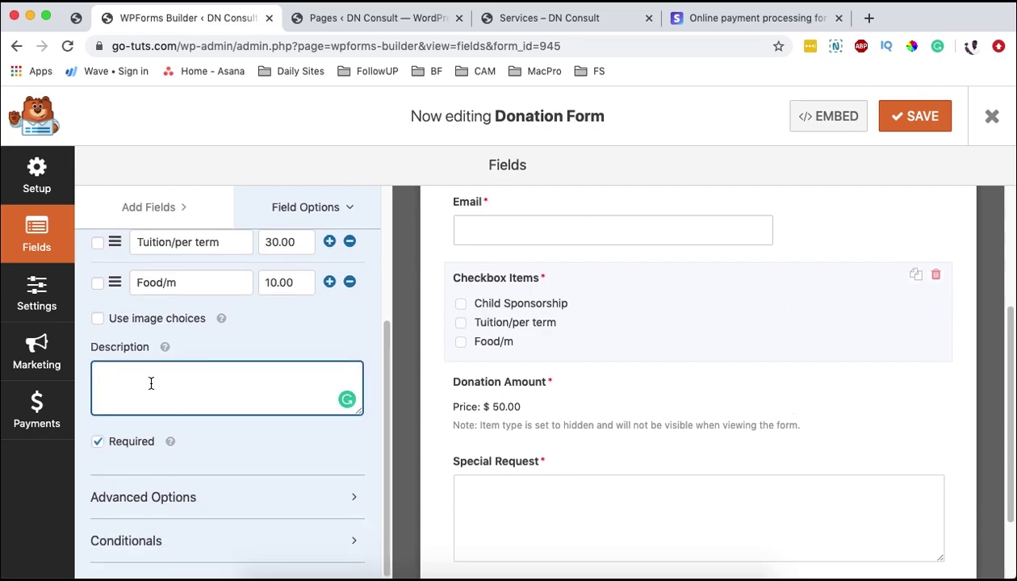
{"action": "type", "text": "K"}
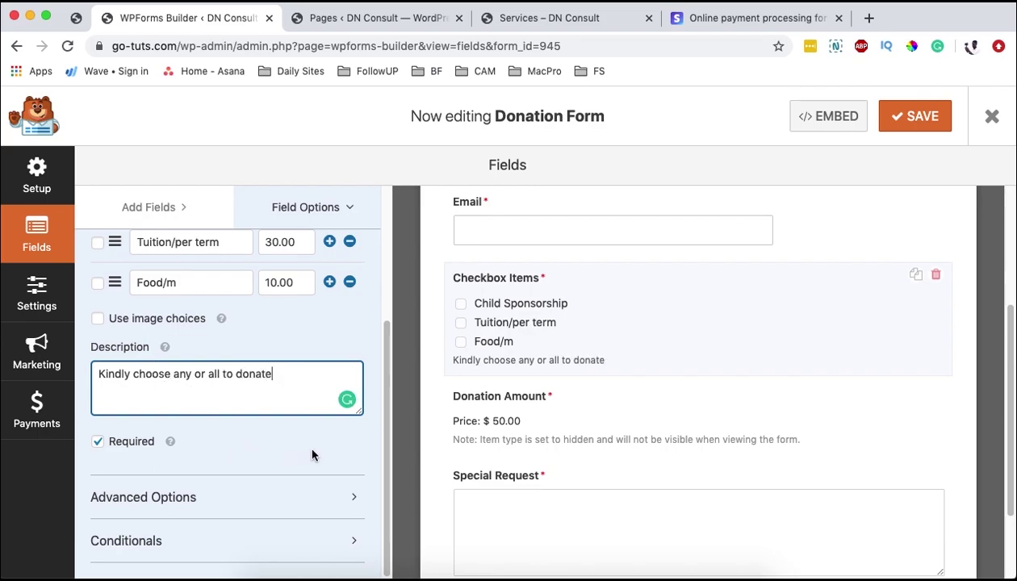
Step: Relabel the checkbox field from 'Checkbox Items' to 'Our program causes'
{"action": "scroll", "coordinate": [289, 440], "scroll_direction": "up", "scroll_amount": 1}
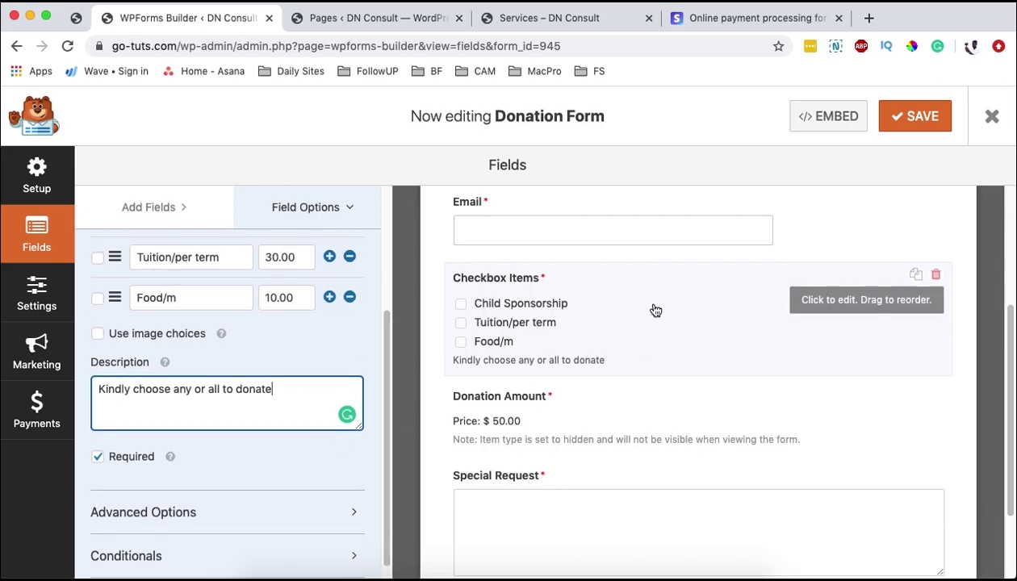
{"action": "scroll", "coordinate": [198, 294], "scroll_direction": "up", "scroll_amount": 5}
{"action": "triple_click", "coordinate": [170, 333]}
{"action": "type", "text": "Our program causes"}
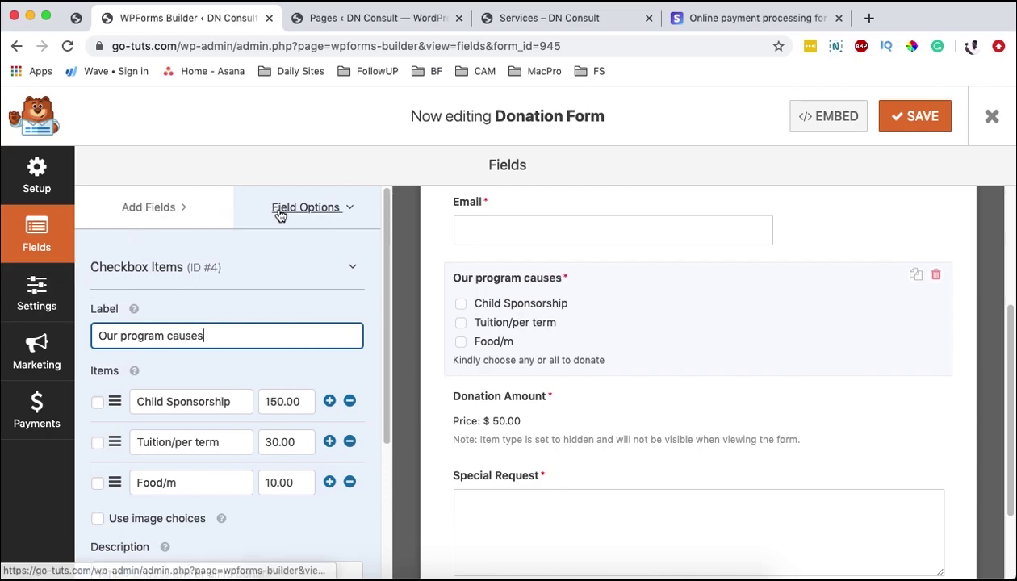
{"action": "left_click", "coordinate": [627, 417]}
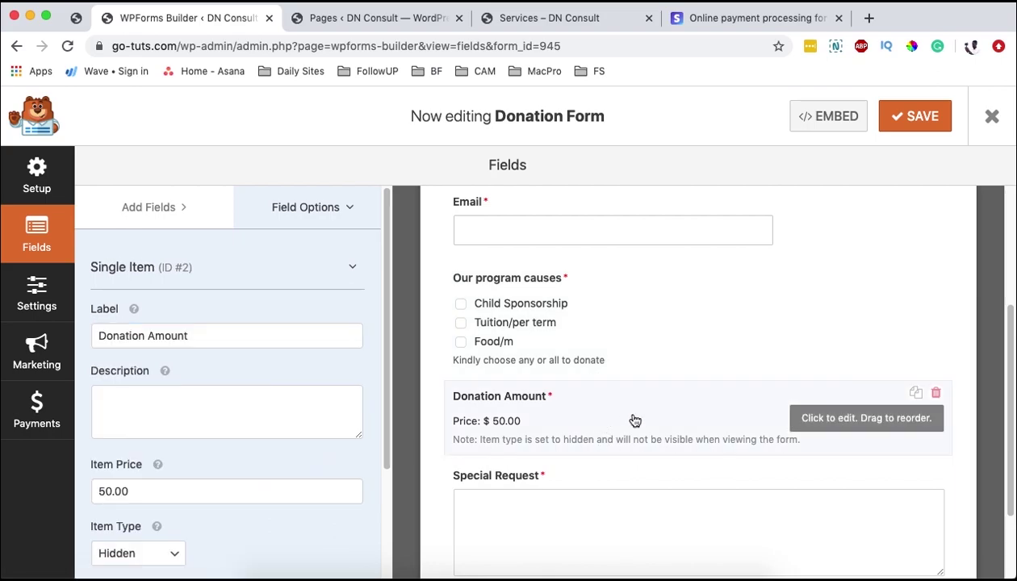
Step: Delete the Donation Amount field, confirming the removal, and review the remaining fields
{"action": "left_click", "coordinate": [936, 393]}
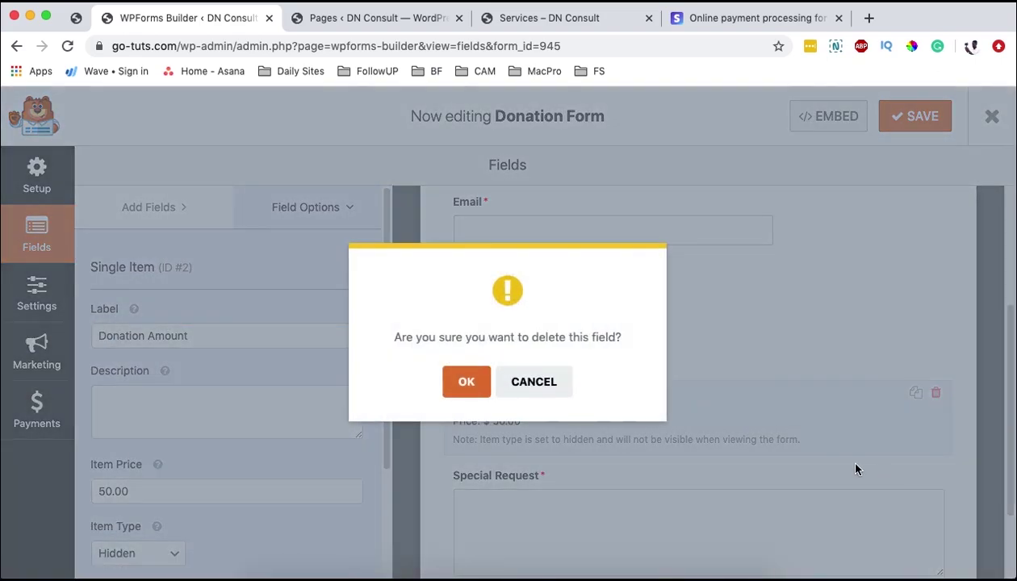
{"action": "left_click", "coordinate": [454, 381]}
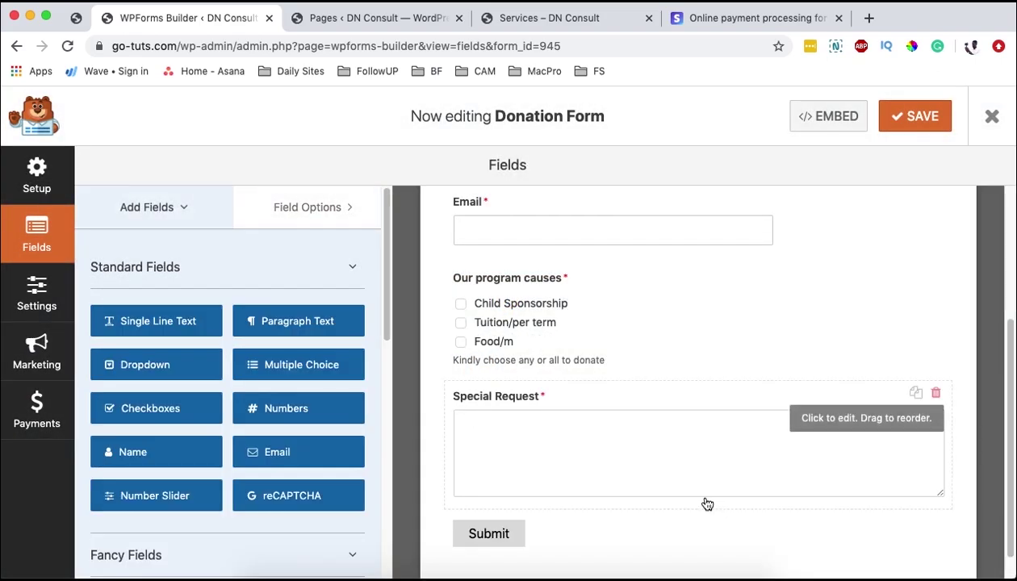
{"action": "scroll", "coordinate": [506, 429], "scroll_direction": "up", "scroll_amount": 5}
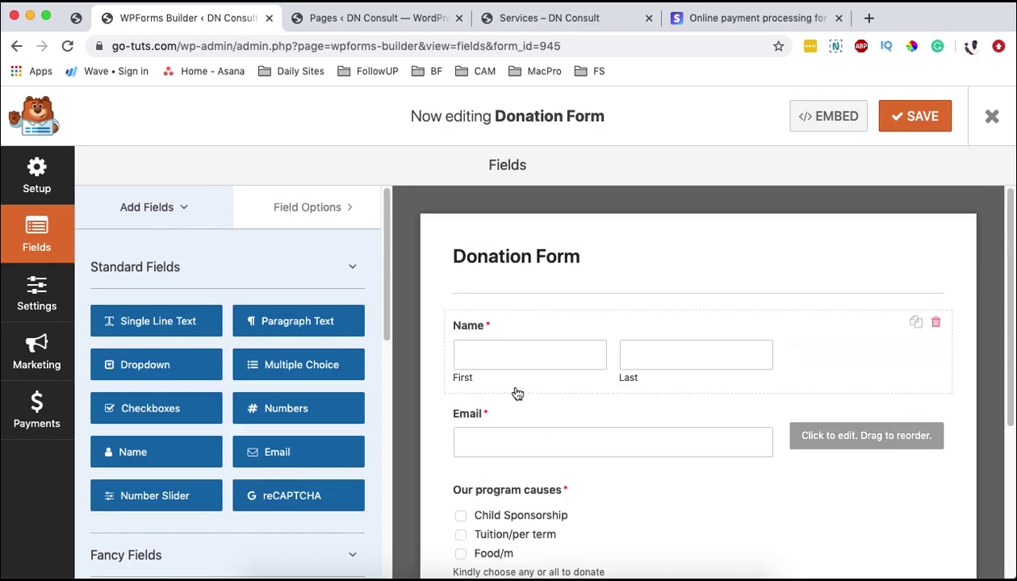
{"action": "scroll", "coordinate": [475, 329], "scroll_direction": "down", "scroll_amount": 2}
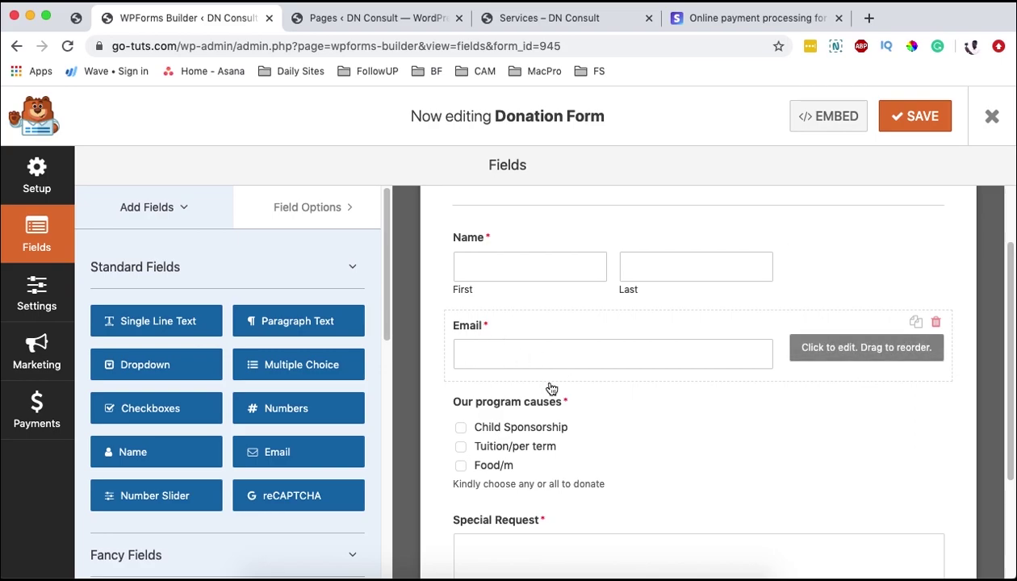
{"action": "scroll", "coordinate": [561, 375], "scroll_direction": "down", "scroll_amount": 1}
{"action": "scroll", "coordinate": [453, 376], "scroll_direction": "down", "scroll_amount": 2}
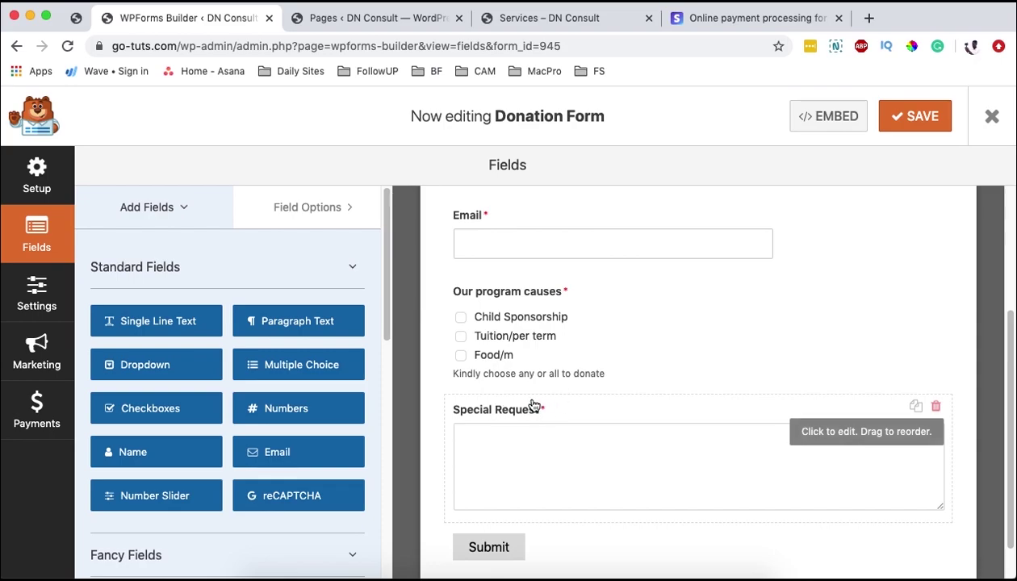
Step: Move the Total field above the Special Request field
{"action": "scroll", "coordinate": [250, 449], "scroll_direction": "down", "scroll_amount": 5}
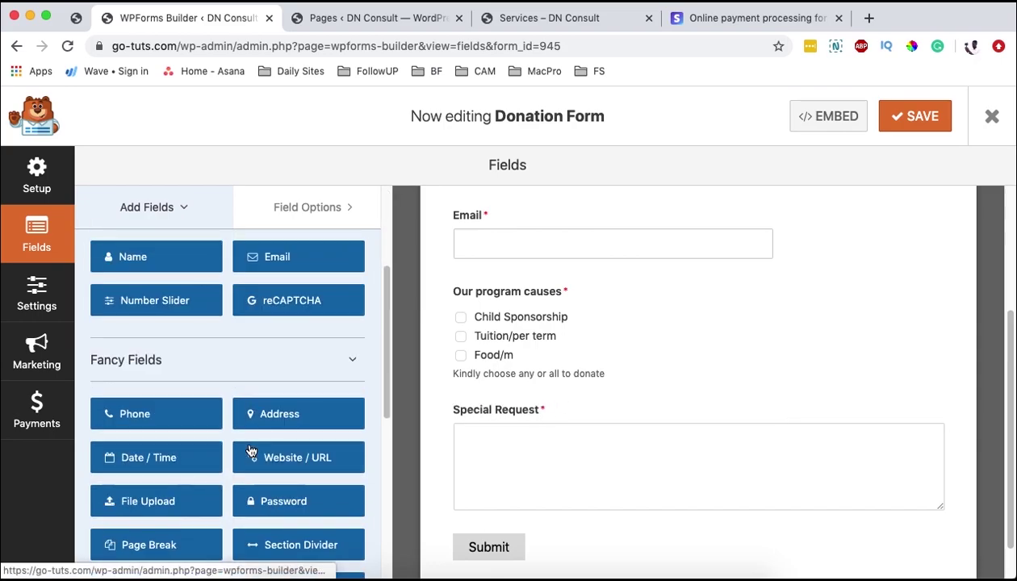
{"action": "scroll", "coordinate": [250, 450], "scroll_direction": "down", "scroll_amount": 10}
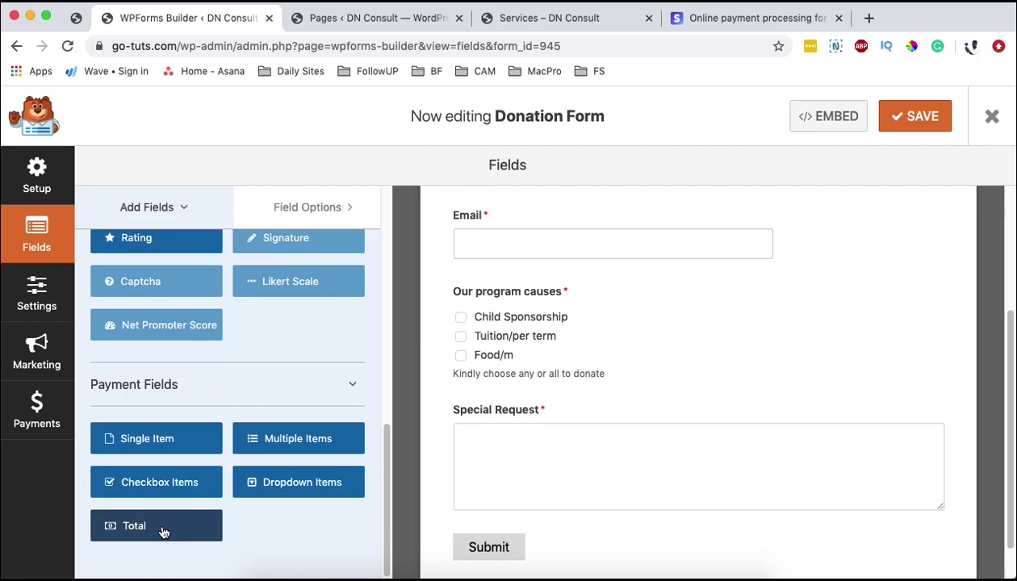
{"action": "scroll", "coordinate": [569, 526], "scroll_direction": "down", "scroll_amount": 2}
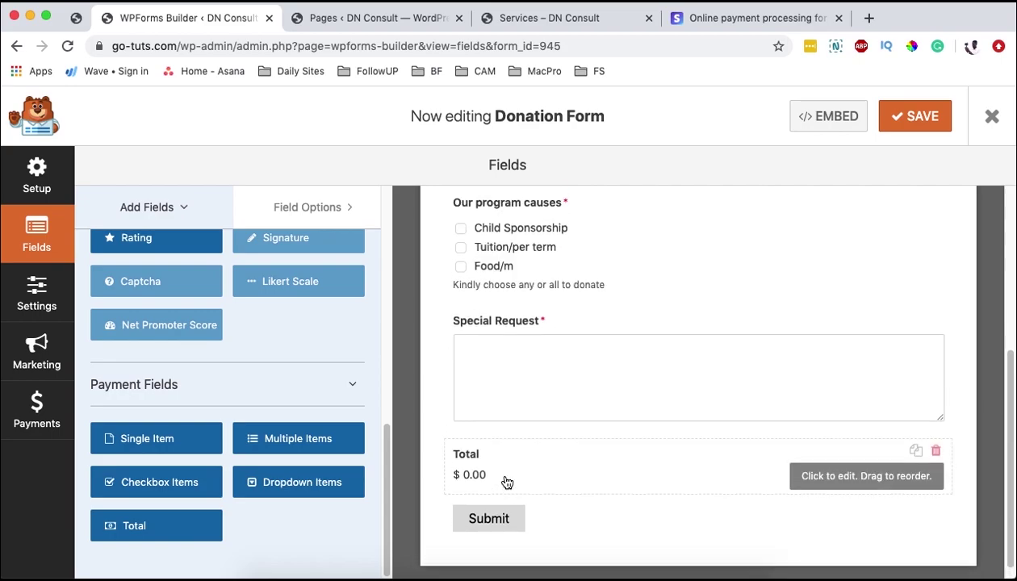
{"action": "left_click_drag", "start_coordinate": [495, 462], "coordinate": [493, 374]}
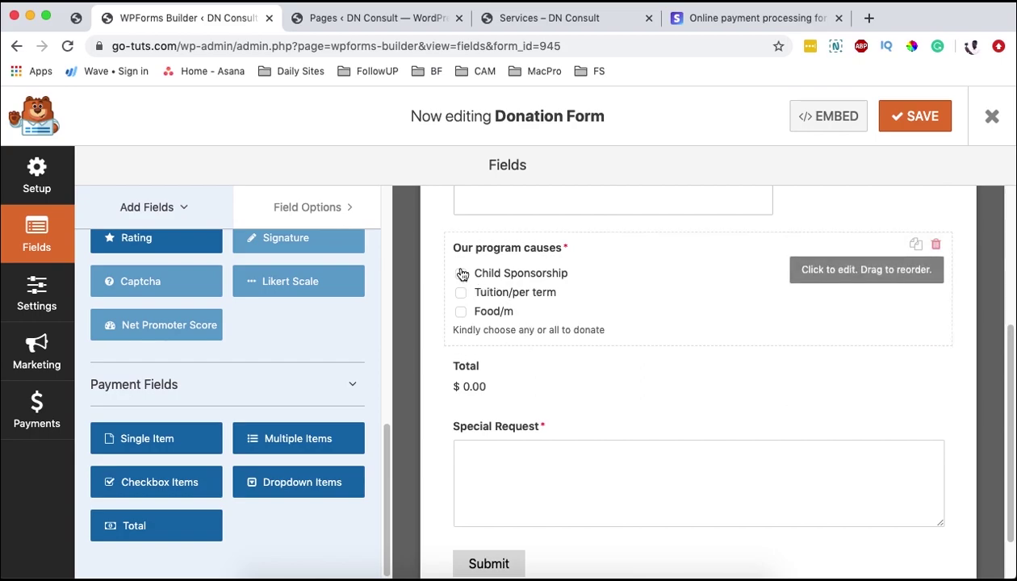
Step: Delete the Total field and confirm its removal
{"action": "left_click", "coordinate": [524, 388]}
{"action": "left_click_drag", "start_coordinate": [123, 313], "coordinate": [84, 312]}
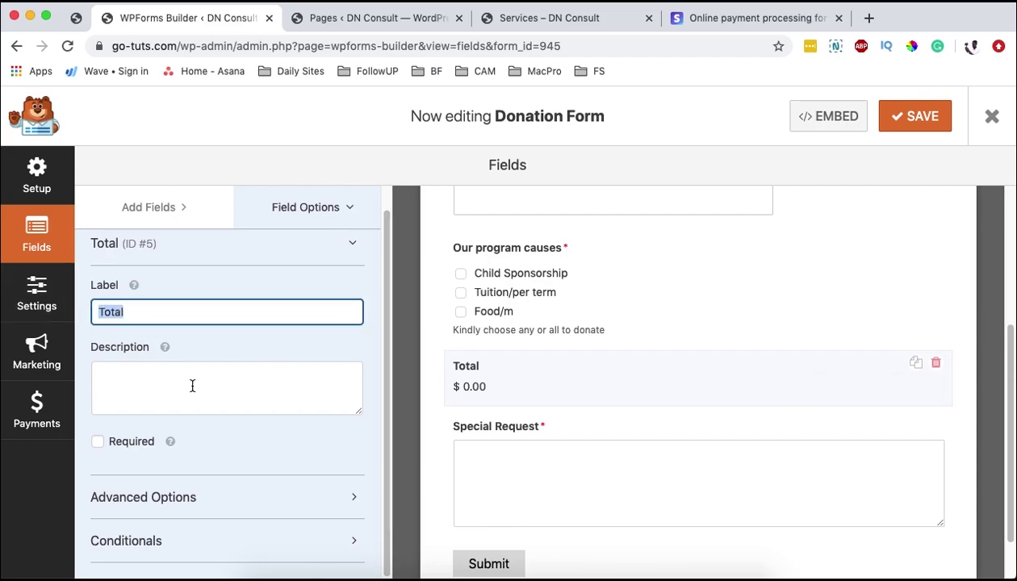
{"action": "double_click", "coordinate": [121, 448]}
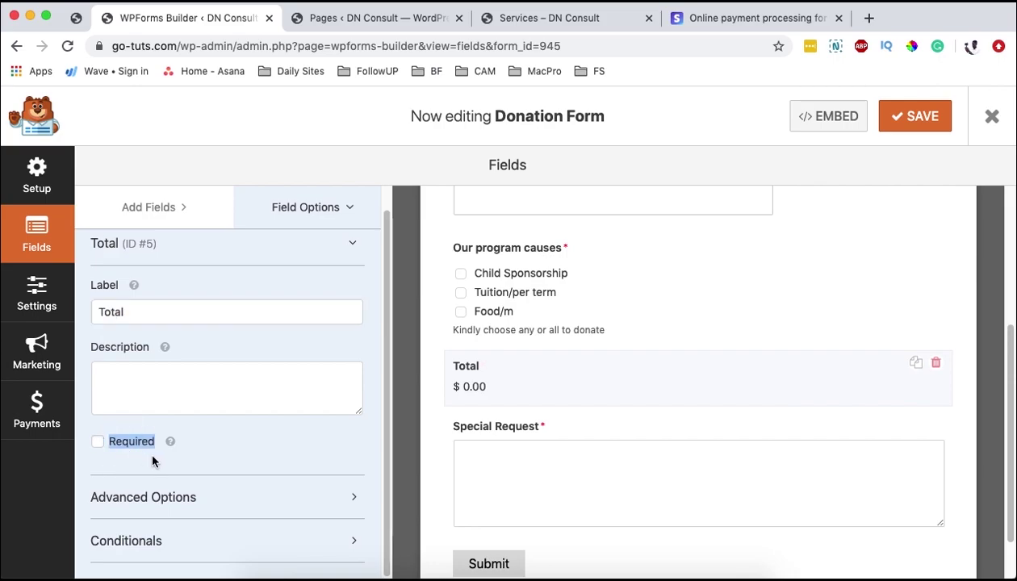
{"action": "left_click", "coordinate": [936, 364]}
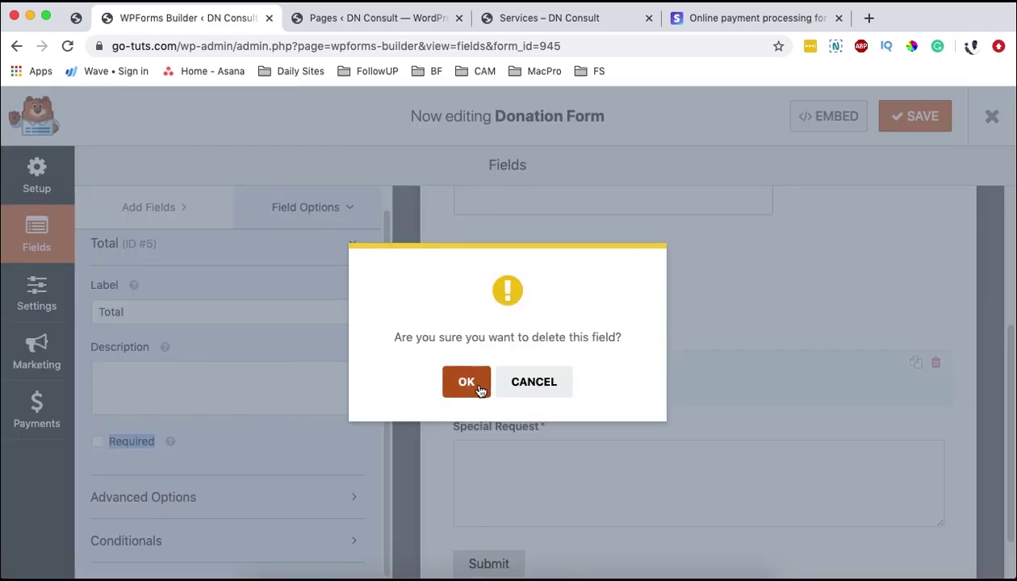
{"action": "left_click", "coordinate": [475, 388]}
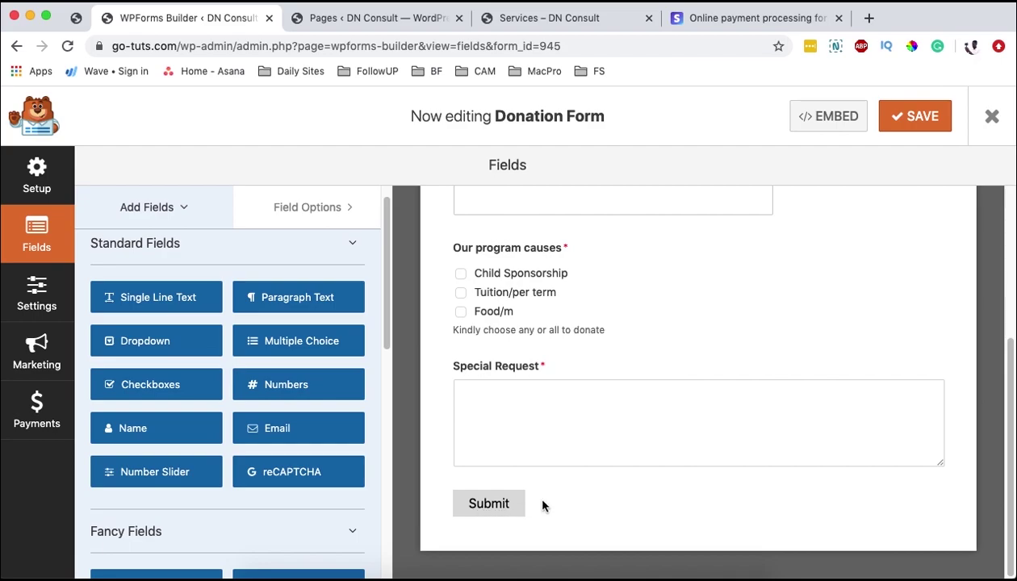
{"action": "left_click", "coordinate": [52, 306]}
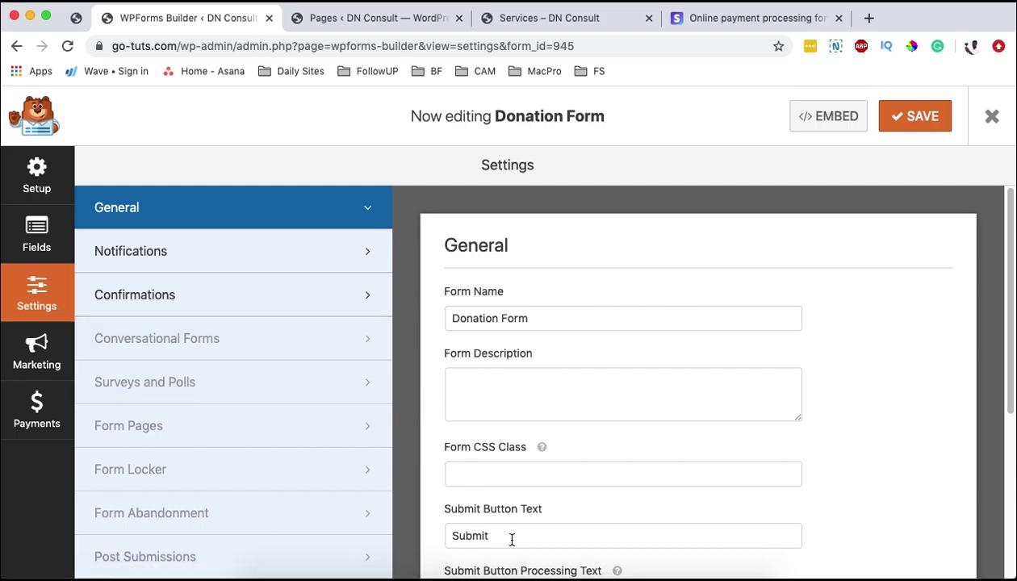
Step: Change the Submit Button Text from 'Submit' to 'Donate with Stripe'
{"action": "left_click_drag", "start_coordinate": [512, 540], "coordinate": [428, 545]}
{"action": "scroll", "coordinate": [547, 514], "scroll_direction": "down", "scroll_amount": 1}
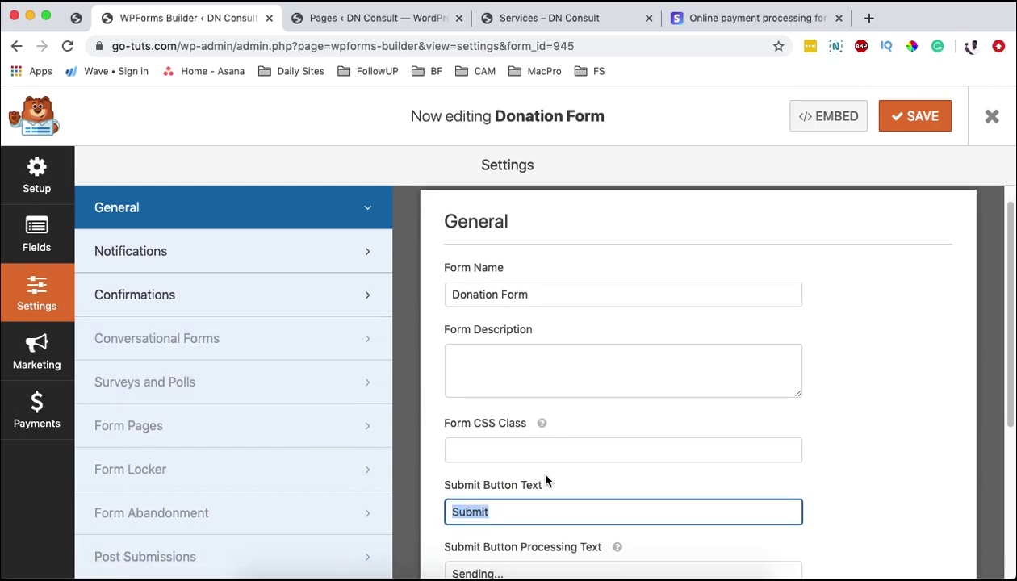
{"action": "type", "text": "Donate with Stripe"}
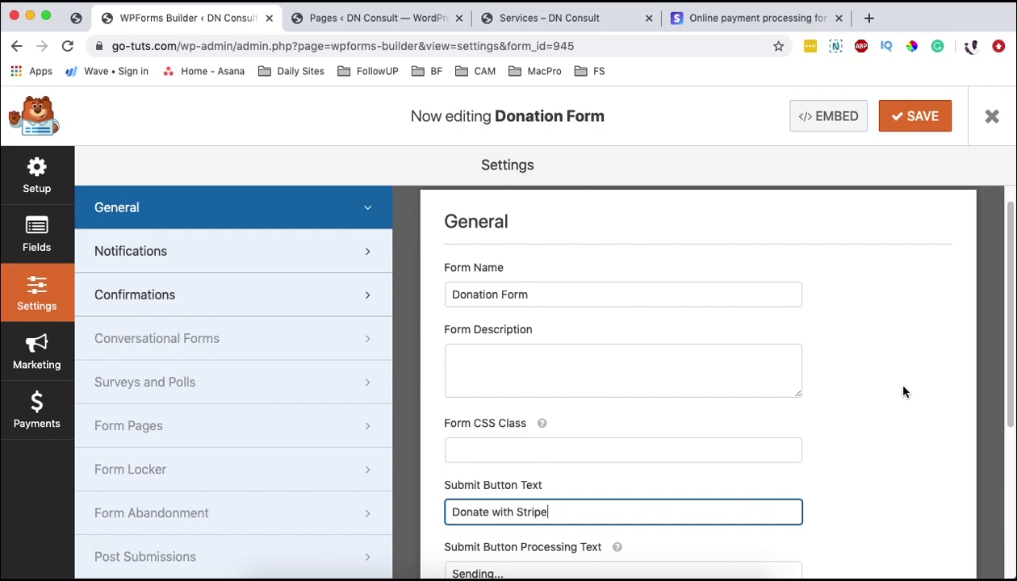
{"action": "scroll", "coordinate": [903, 390], "scroll_direction": "down", "scroll_amount": 1}
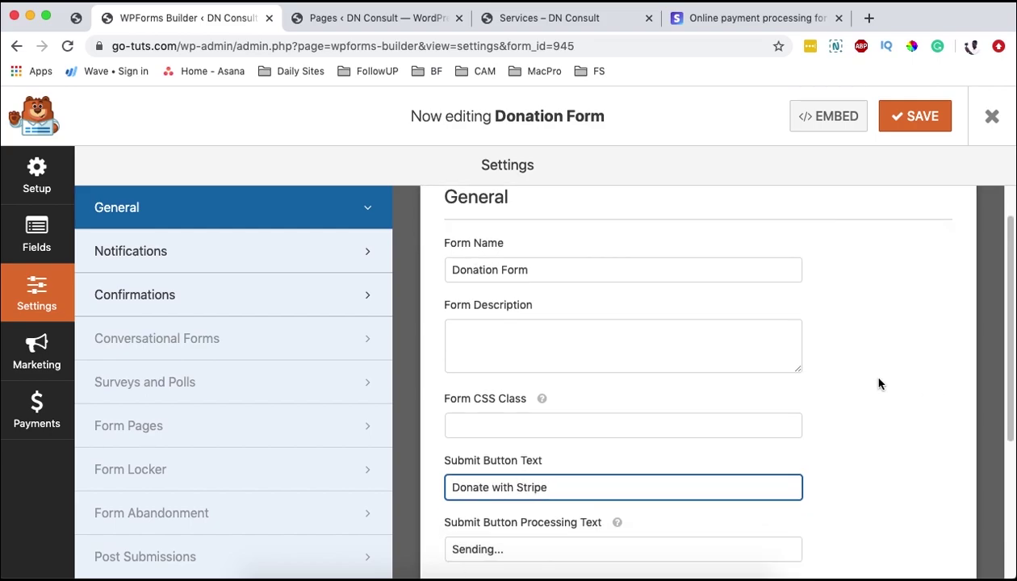
Step: Rename the form from 'Donation Form' to 'Go Tuts Project'
{"action": "left_click", "coordinate": [566, 273]}
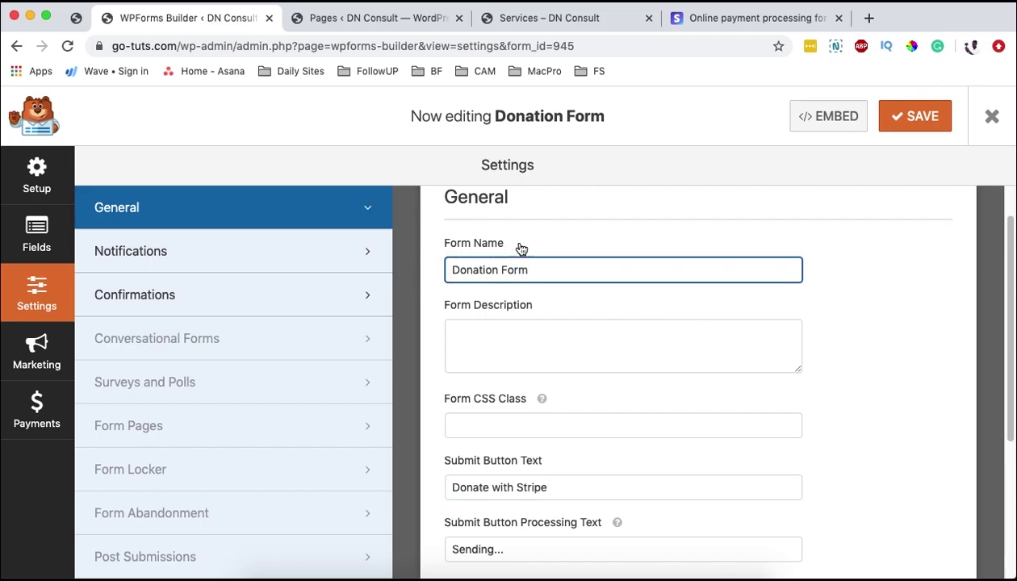
{"action": "double_click", "coordinate": [540, 271]}
{"action": "left_click", "coordinate": [533, 271]}
{"action": "left_click_drag", "start_coordinate": [533, 270], "coordinate": [457, 270]}
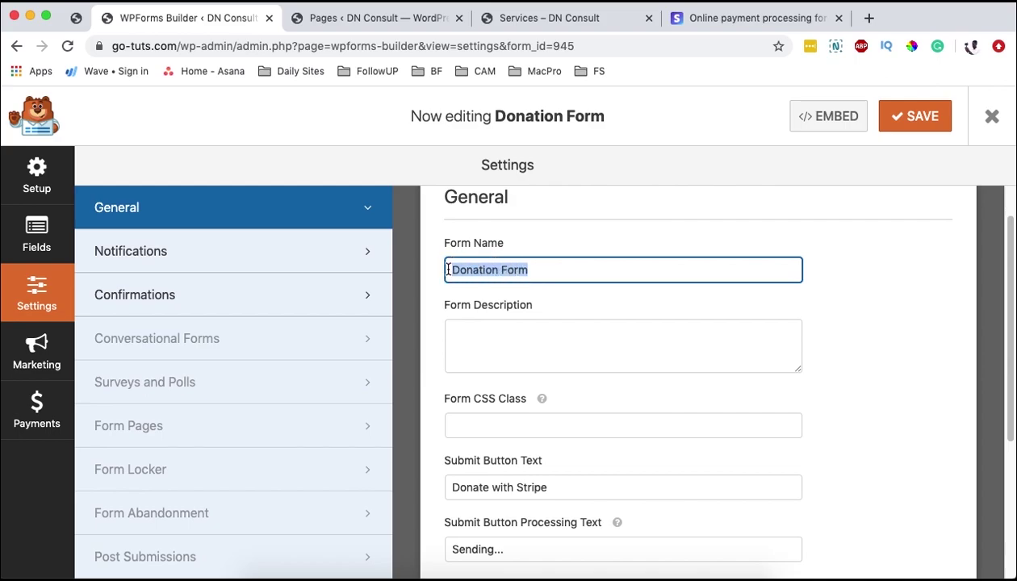
{"action": "type", "text": "Go Tuts"}
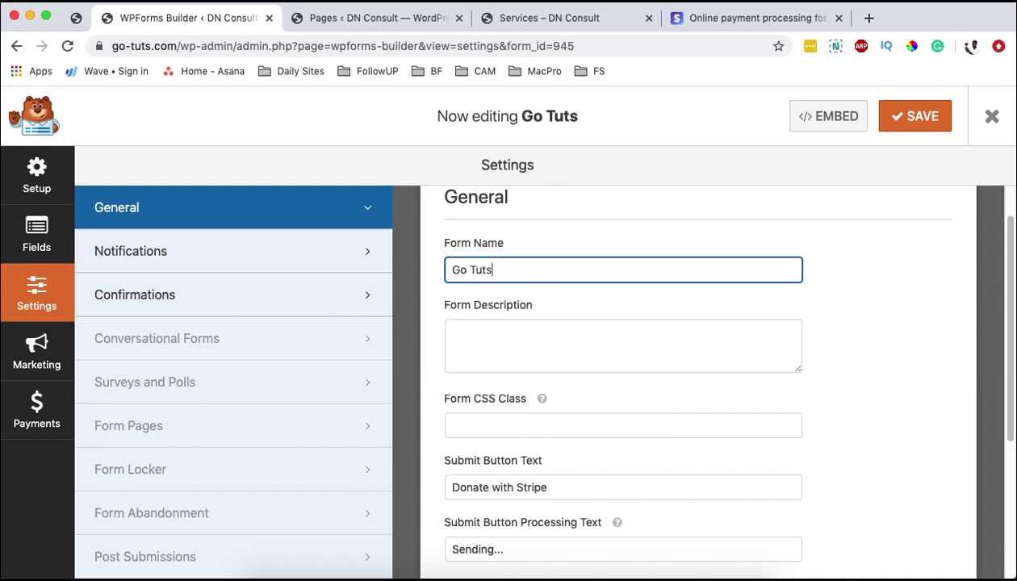
{"action": "type", "text": " Project"}
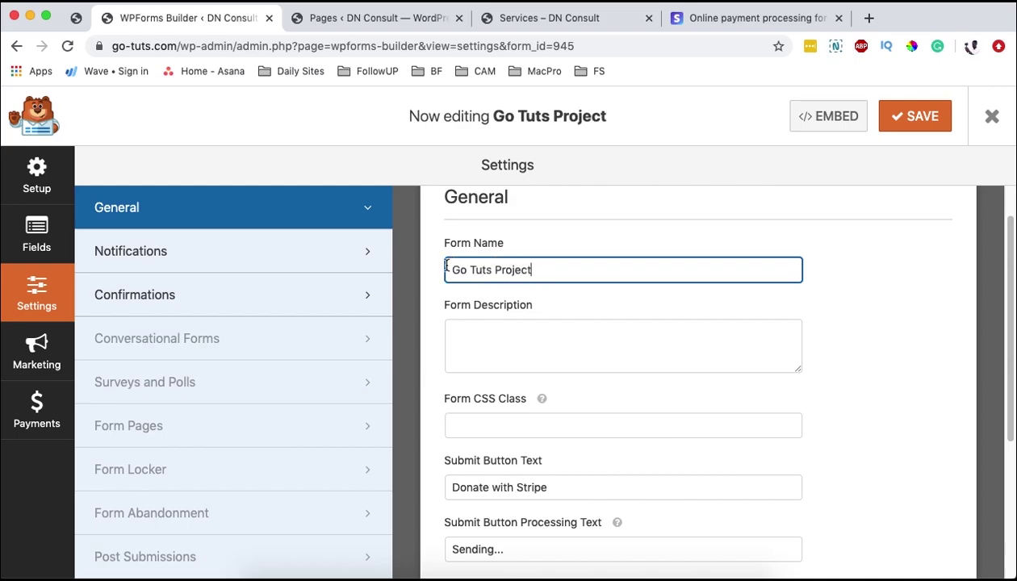
{"action": "left_click", "coordinate": [631, 347]}
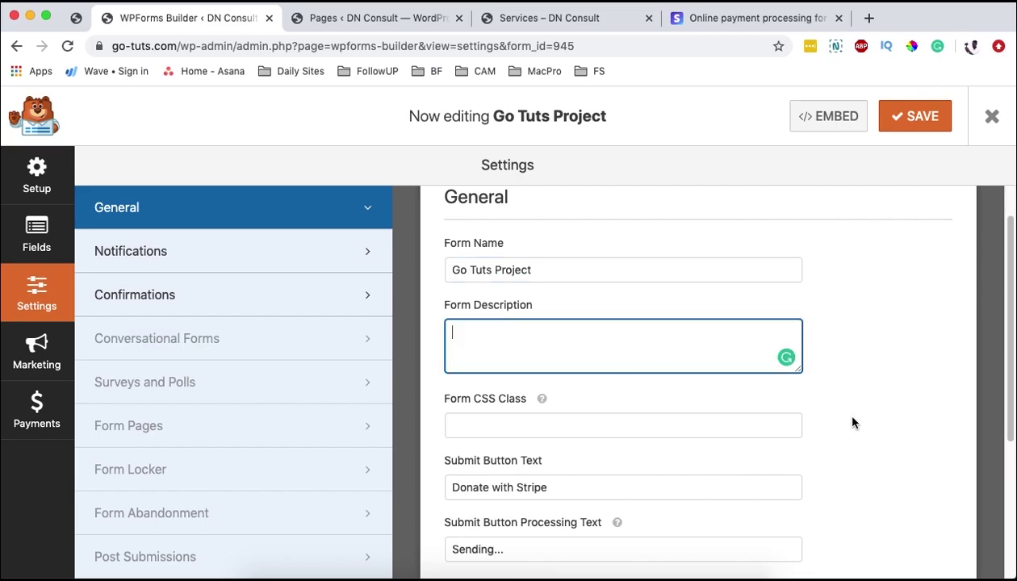
Step: Replace the processing text 'Sending...' with 'Redirectiong...'
{"action": "scroll", "coordinate": [853, 422], "scroll_direction": "down", "scroll_amount": 3}
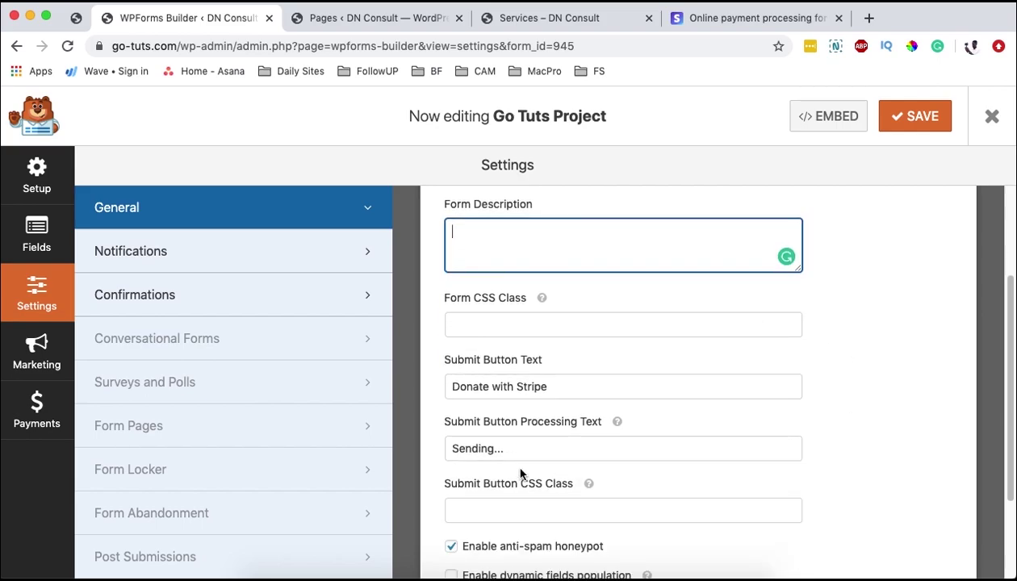
{"action": "left_click_drag", "start_coordinate": [516, 451], "coordinate": [436, 454]}
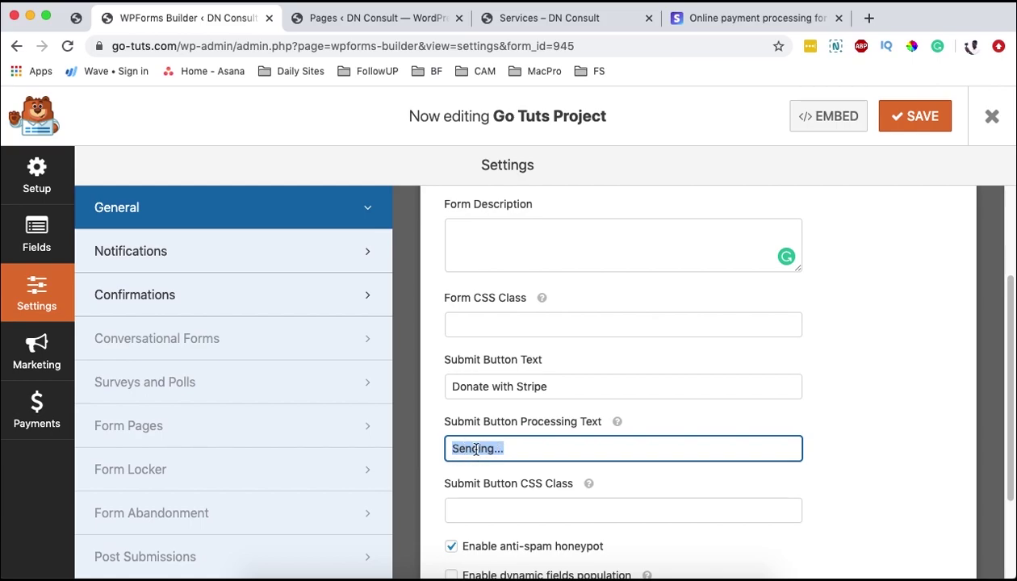
{"action": "type", "text": "Donation"}
{"action": "key", "text": "BackSpace"}
{"action": "key", "text": "BackSpace"}
{"action": "key", "text": "BackSpace"}
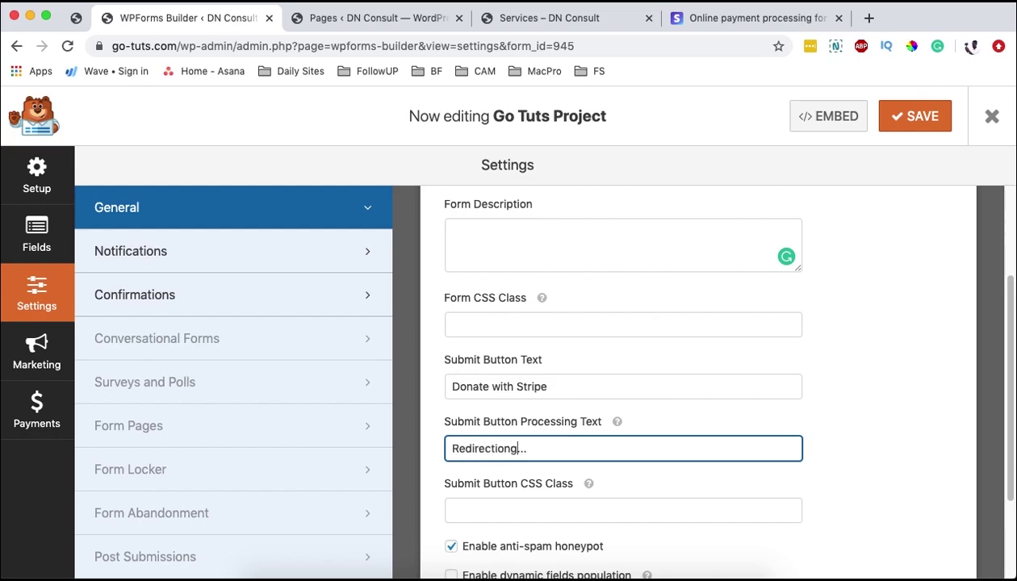
{"action": "scroll", "coordinate": [767, 439], "scroll_direction": "down", "scroll_amount": 3}
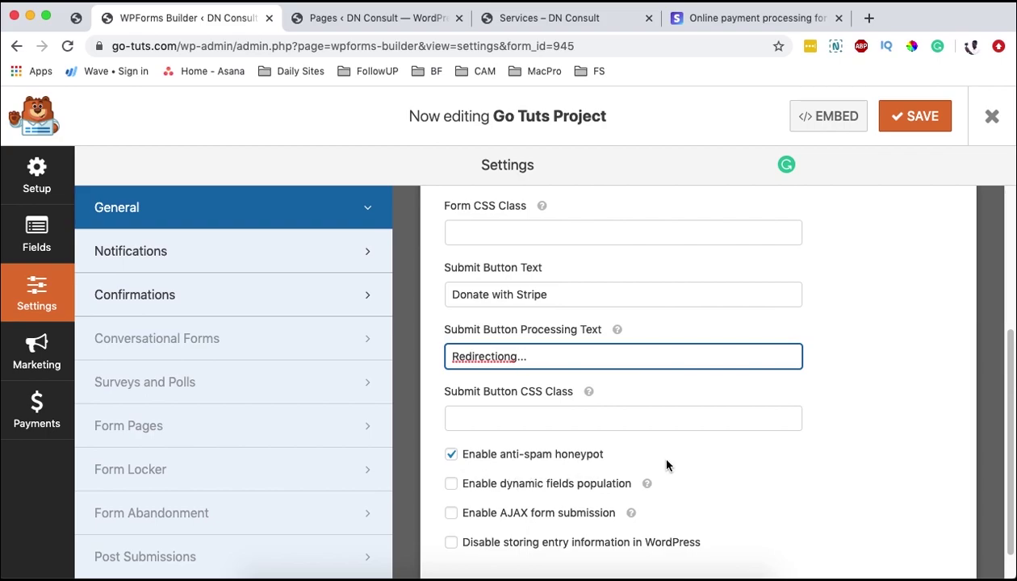
{"action": "scroll", "coordinate": [522, 479], "scroll_direction": "down", "scroll_amount": 1}
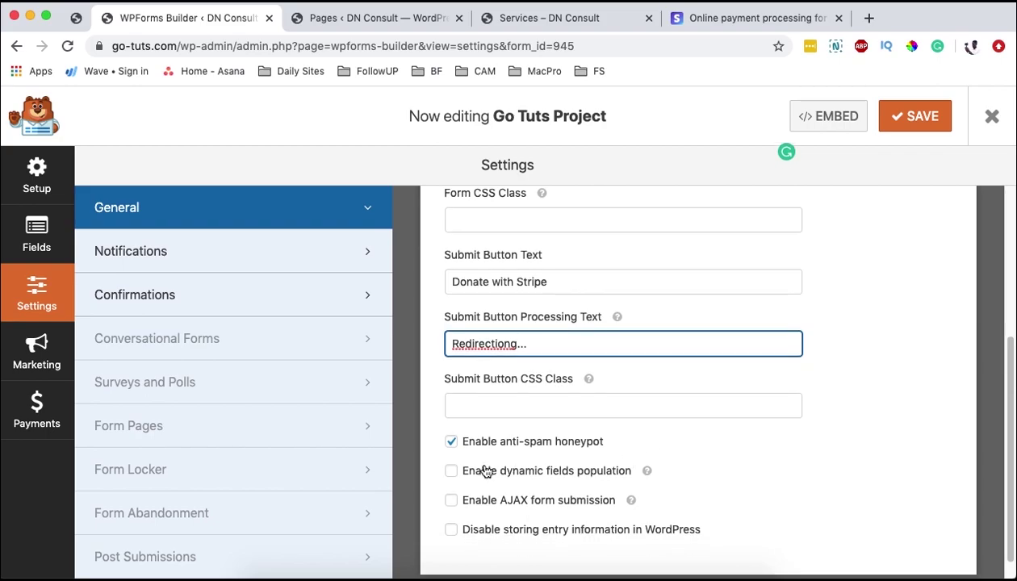
Step: Switch form notifications Off and back On, keeping the Default Notification
{"action": "left_click", "coordinate": [169, 257]}
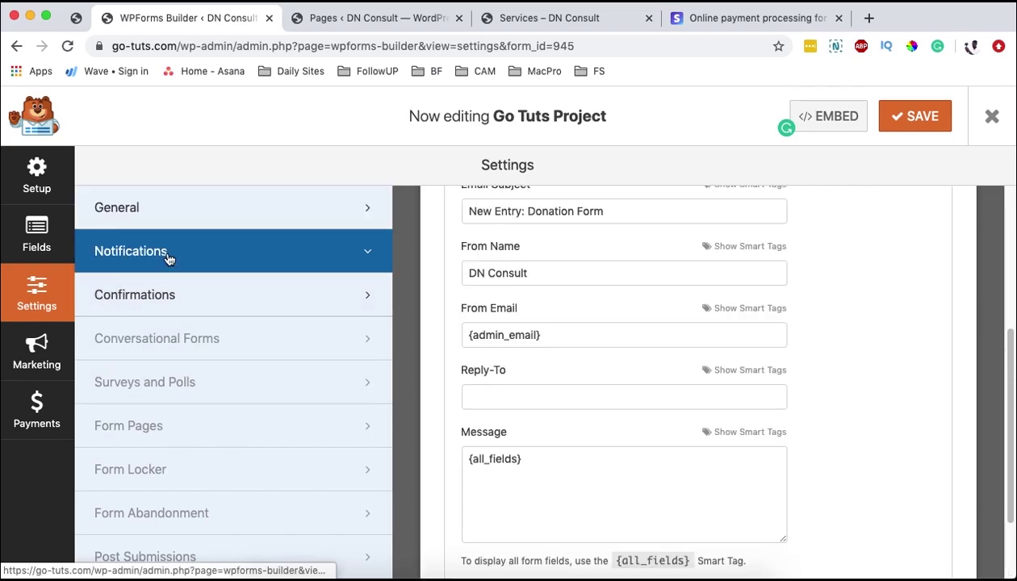
{"action": "scroll", "coordinate": [637, 339], "scroll_direction": "up", "scroll_amount": 5}
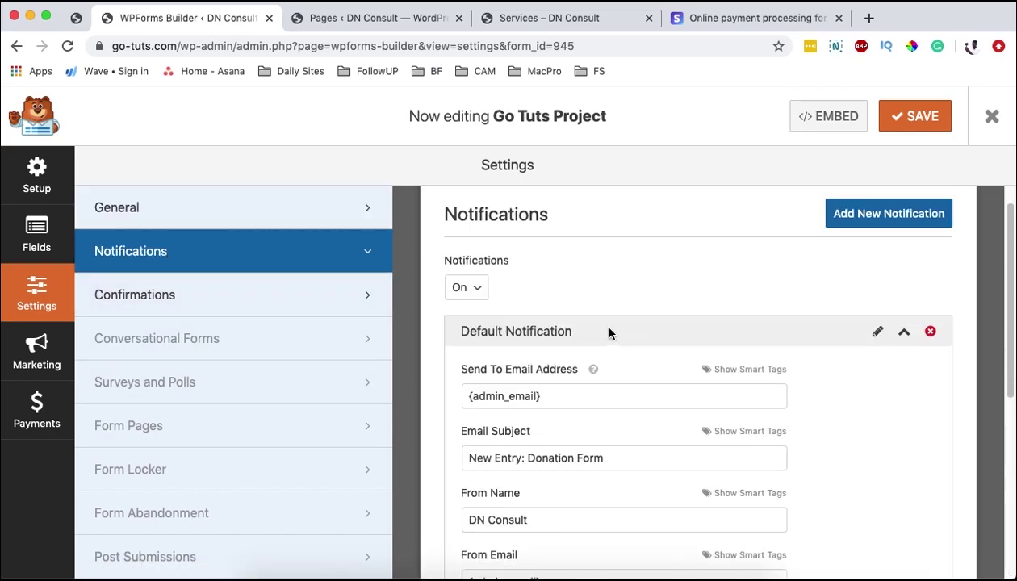
{"action": "left_click", "coordinate": [481, 293]}
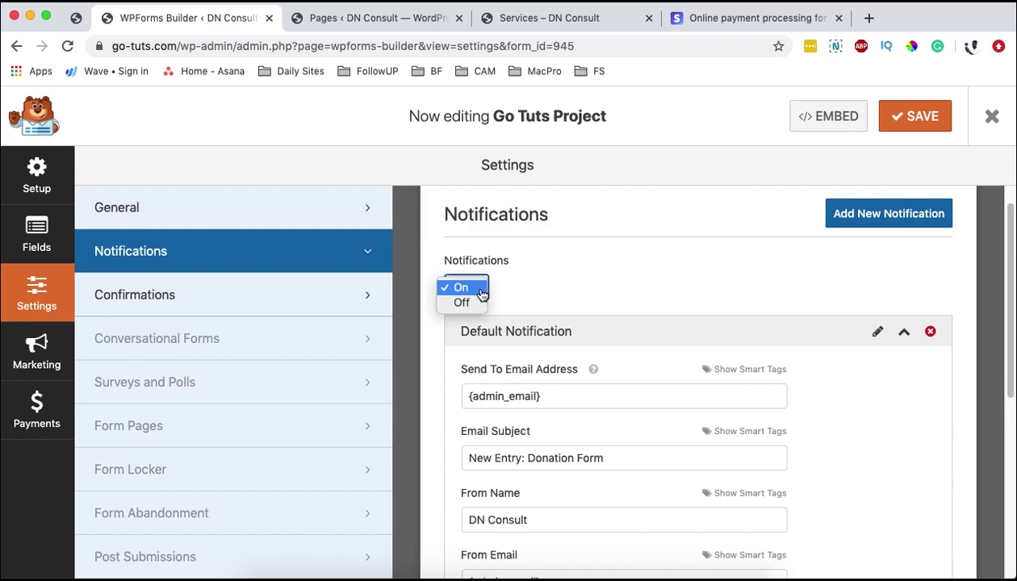
{"action": "left_click", "coordinate": [555, 288]}
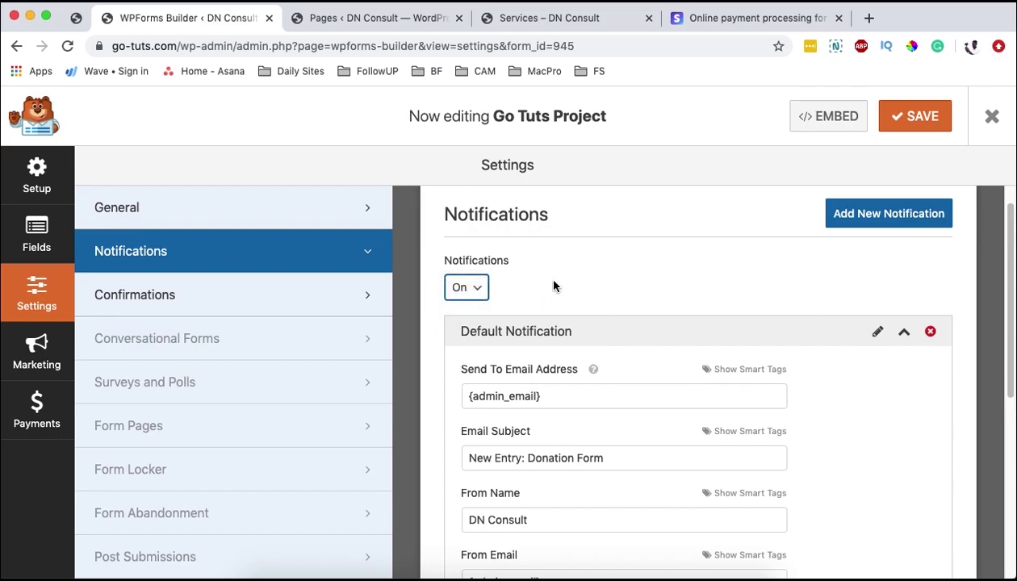
{"action": "left_click", "coordinate": [467, 287]}
{"action": "left_click", "coordinate": [463, 299]}
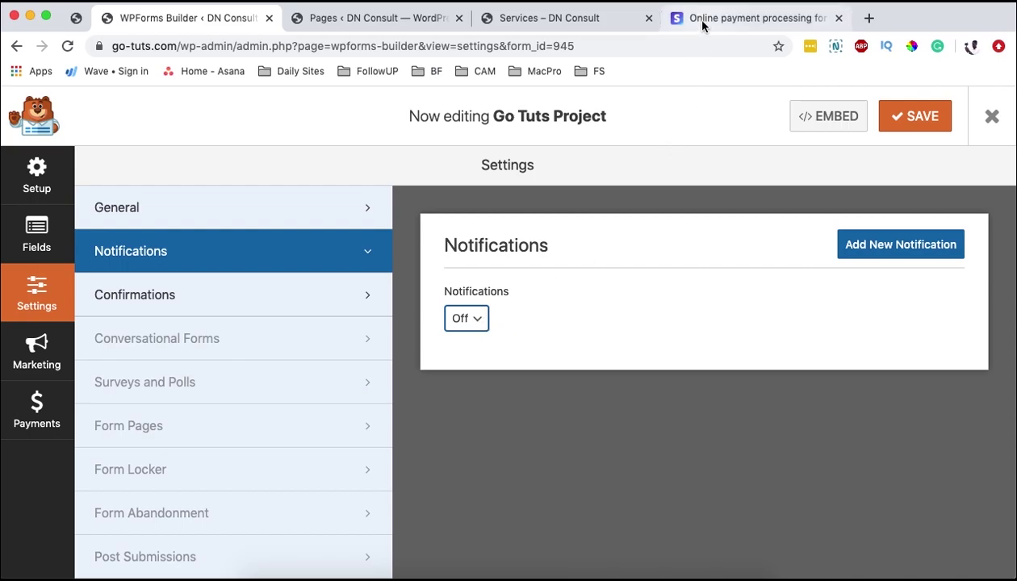
{"action": "left_click", "coordinate": [481, 323]}
{"action": "left_click", "coordinate": [463, 302]}
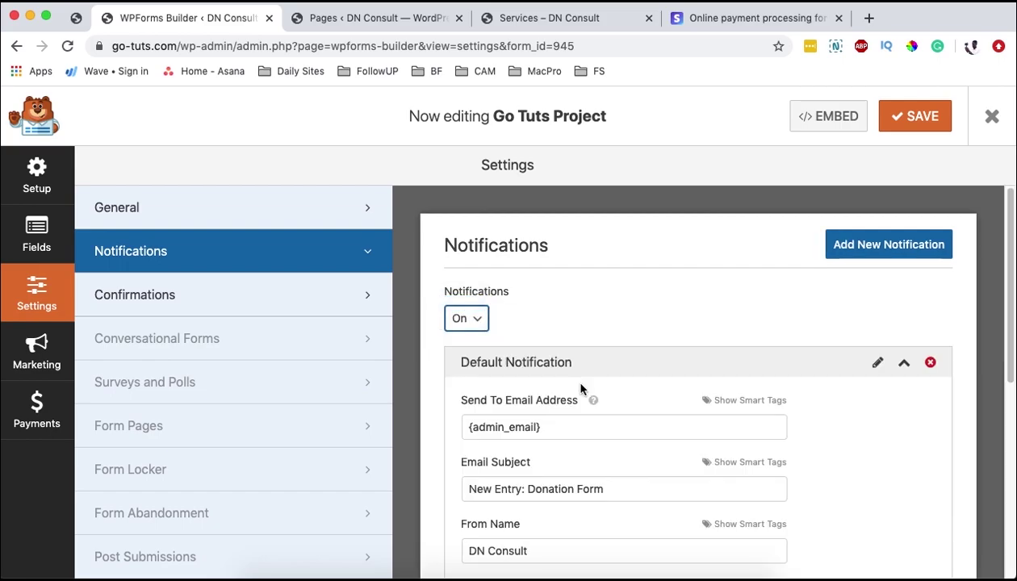
{"action": "scroll", "coordinate": [465, 365], "scroll_direction": "down", "scroll_amount": 4}
{"action": "left_click", "coordinate": [136, 299]}
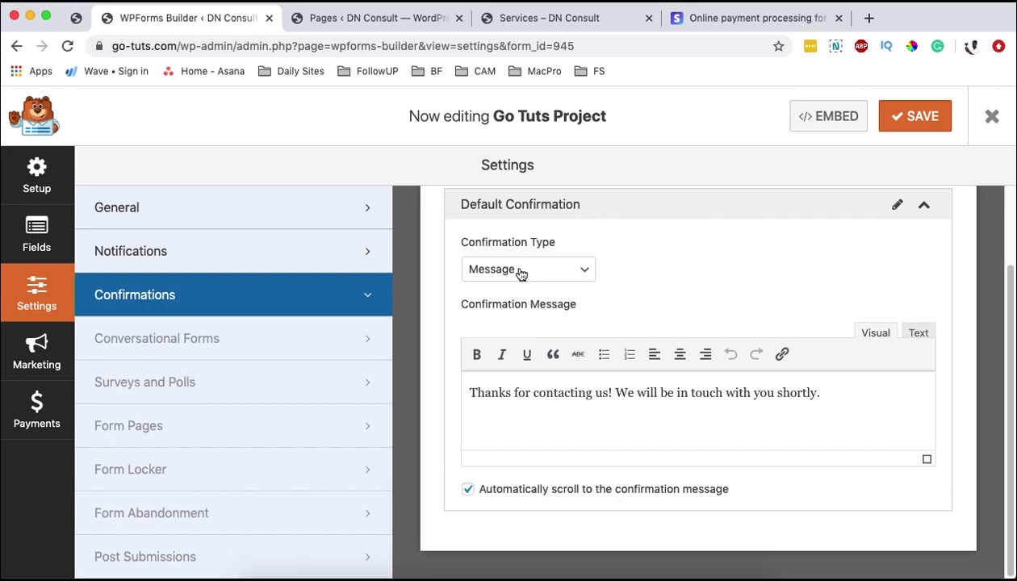
Step: Change the default confirmation type from Show Page to Go to URL (Redirect)
{"action": "left_click", "coordinate": [520, 273]}
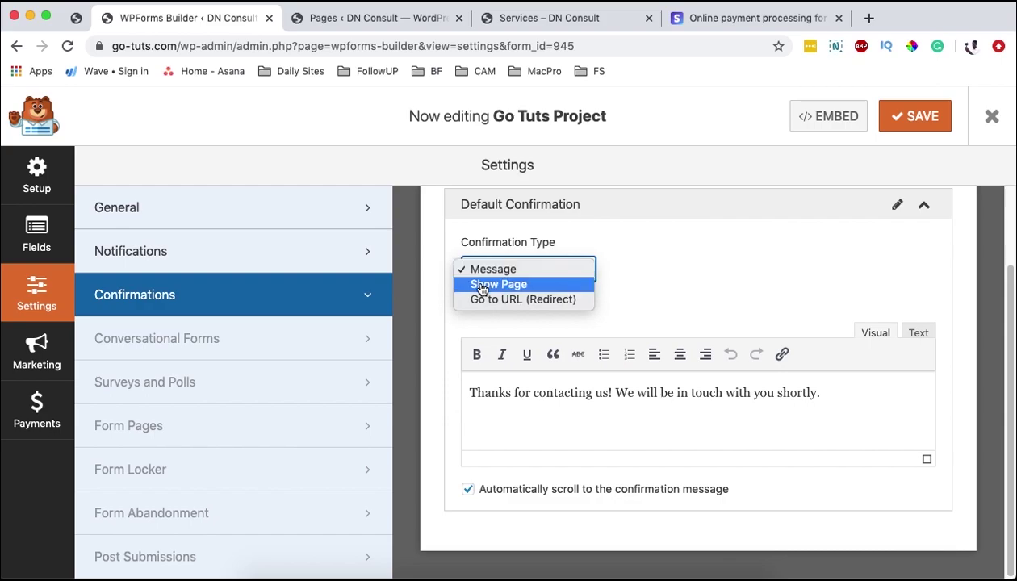
{"action": "left_click", "coordinate": [498, 284]}
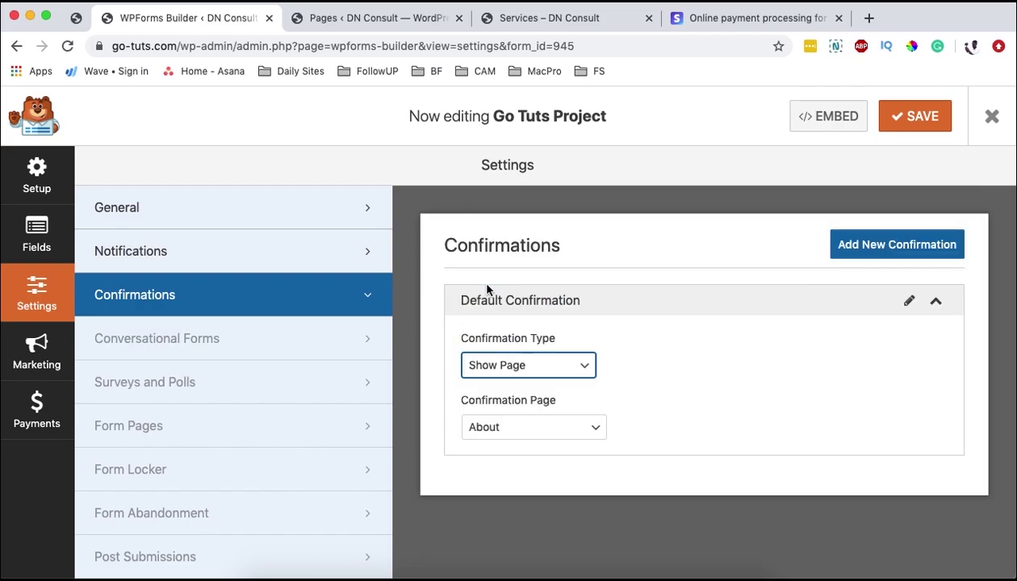
{"action": "left_click", "coordinate": [535, 426]}
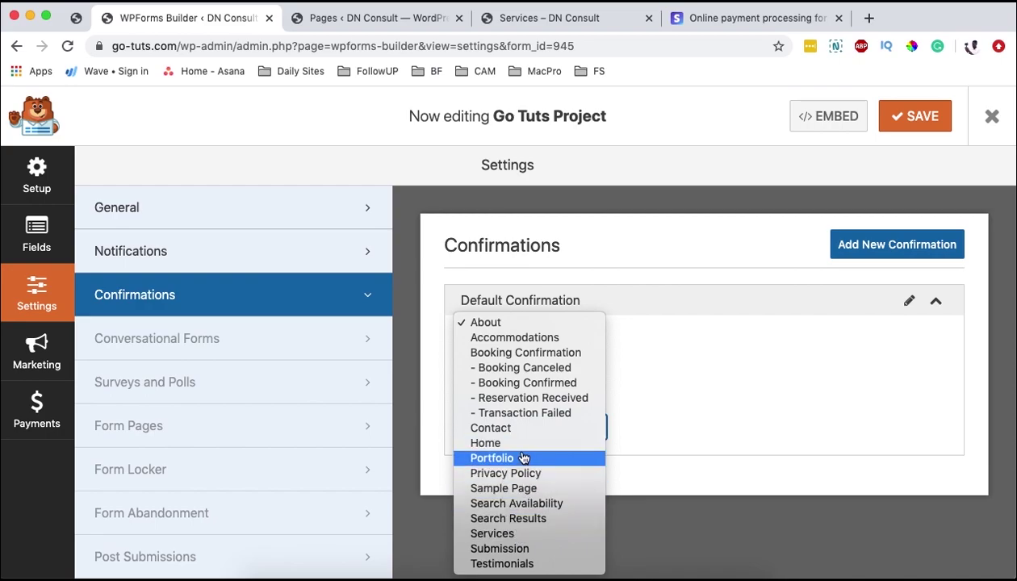
{"action": "left_click", "coordinate": [682, 398]}
{"action": "left_click", "coordinate": [533, 366]}
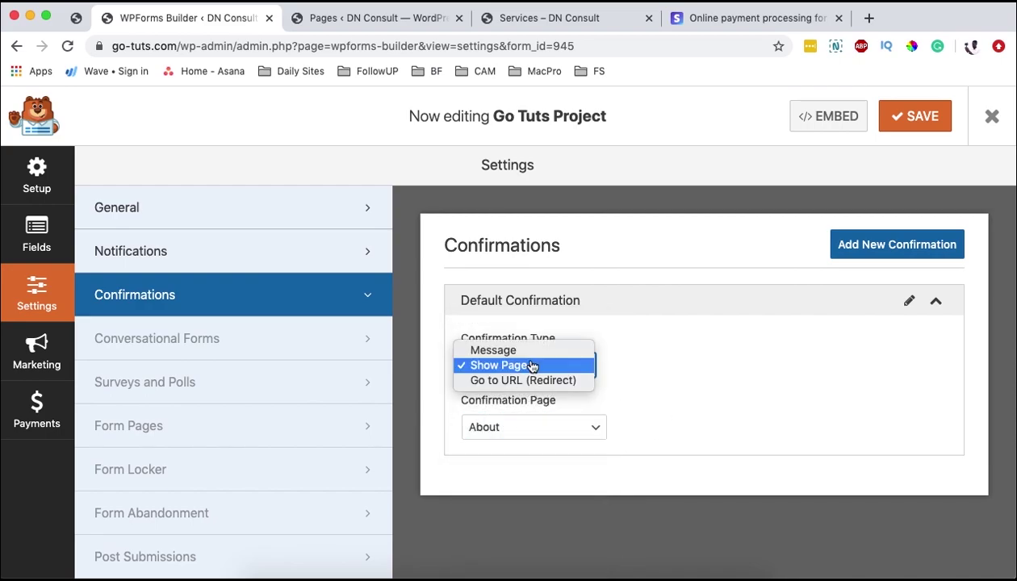
{"action": "left_click", "coordinate": [523, 380]}
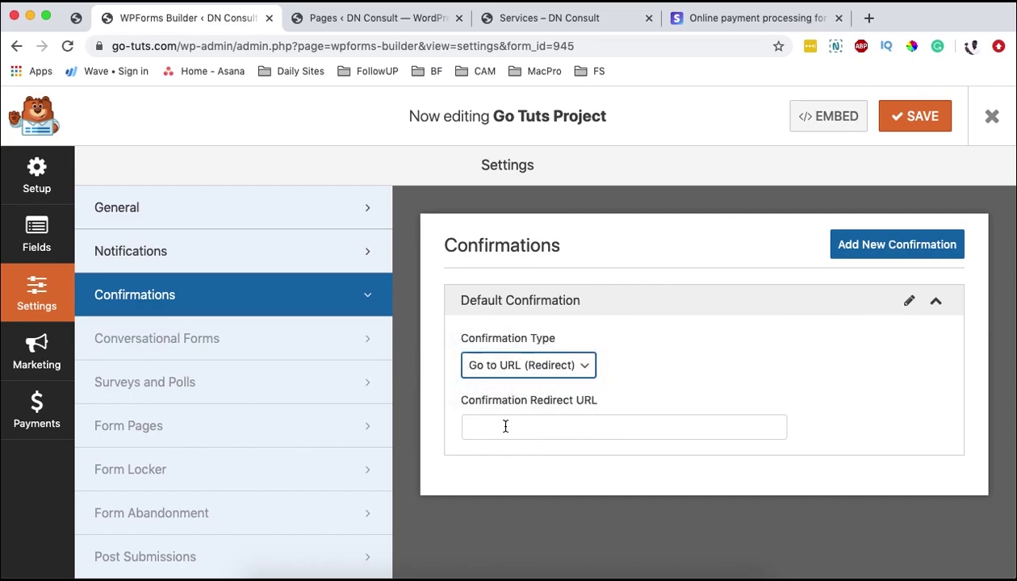
{"action": "left_click", "coordinate": [521, 365]}
{"action": "left_click", "coordinate": [523, 365]}
Step: Set a Message confirmation: 'Thanks for donating to our causes. We will update you on future projects or causes.'
{"action": "left_click", "coordinate": [534, 384]}
{"action": "double_click", "coordinate": [555, 489]}
{"action": "type", "text": "donating to"}
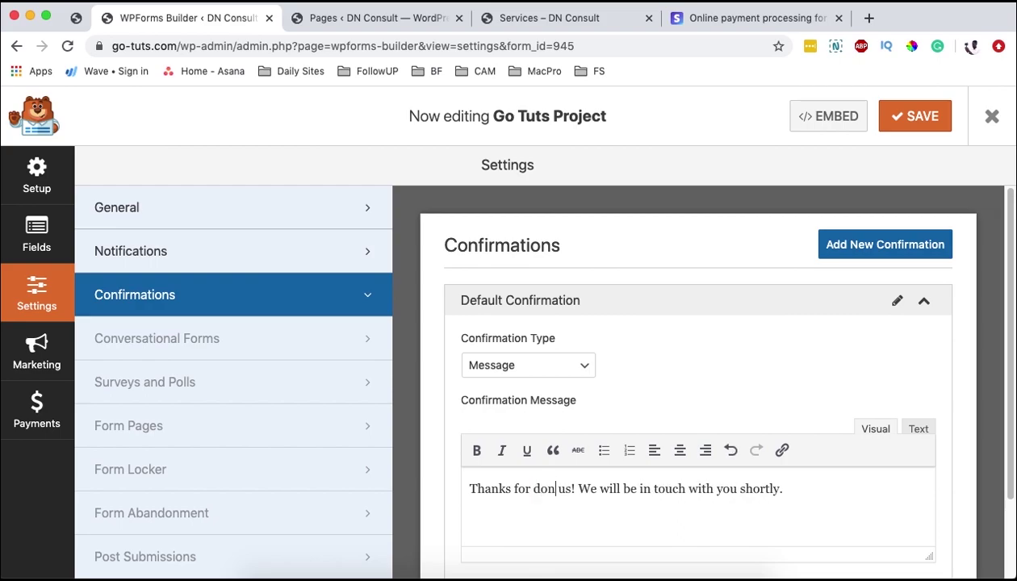
{"action": "type", "text": " our caus"}
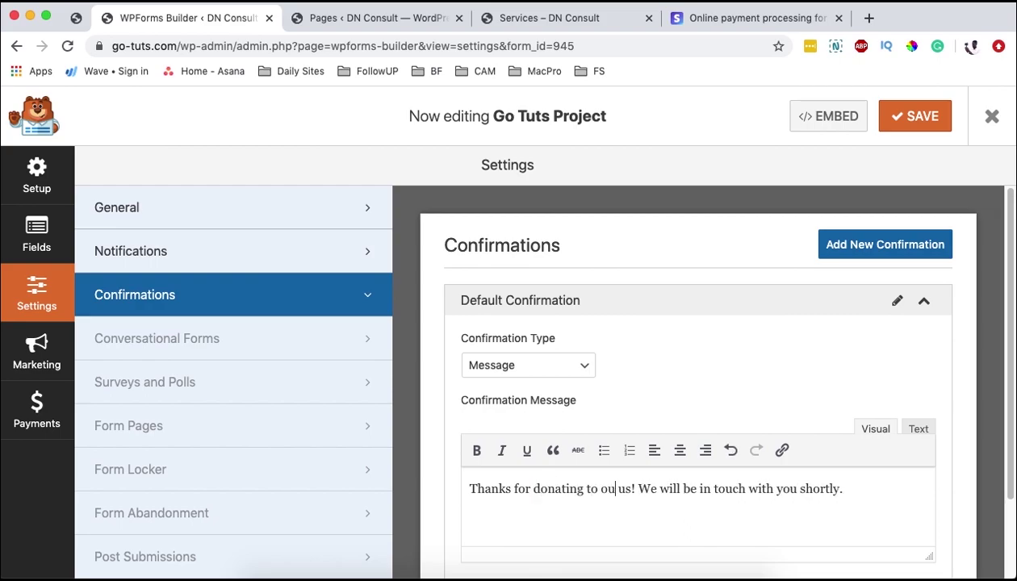
{"action": "type", "text": "es. We"}
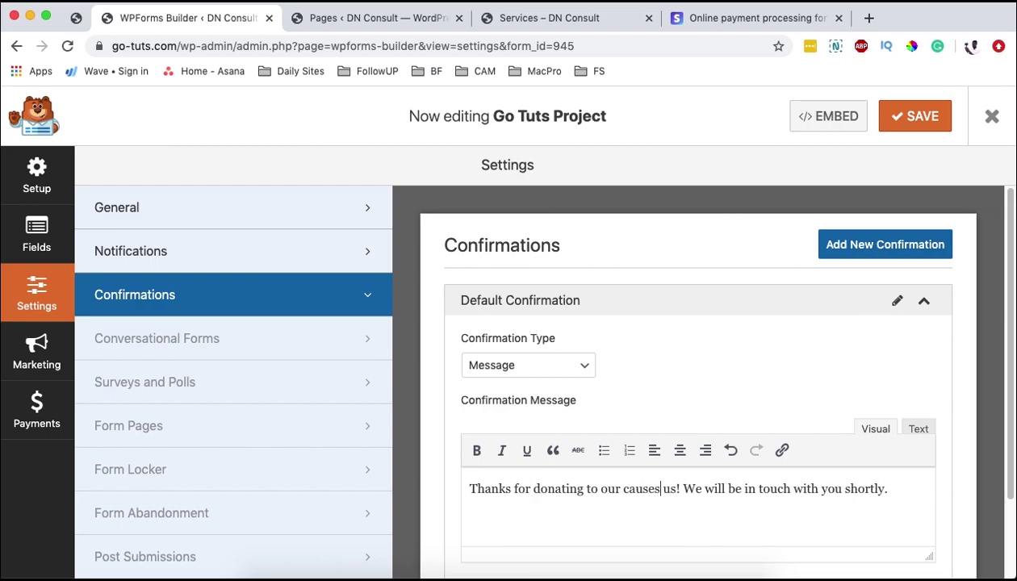
{"action": "type", "text": " will update"}
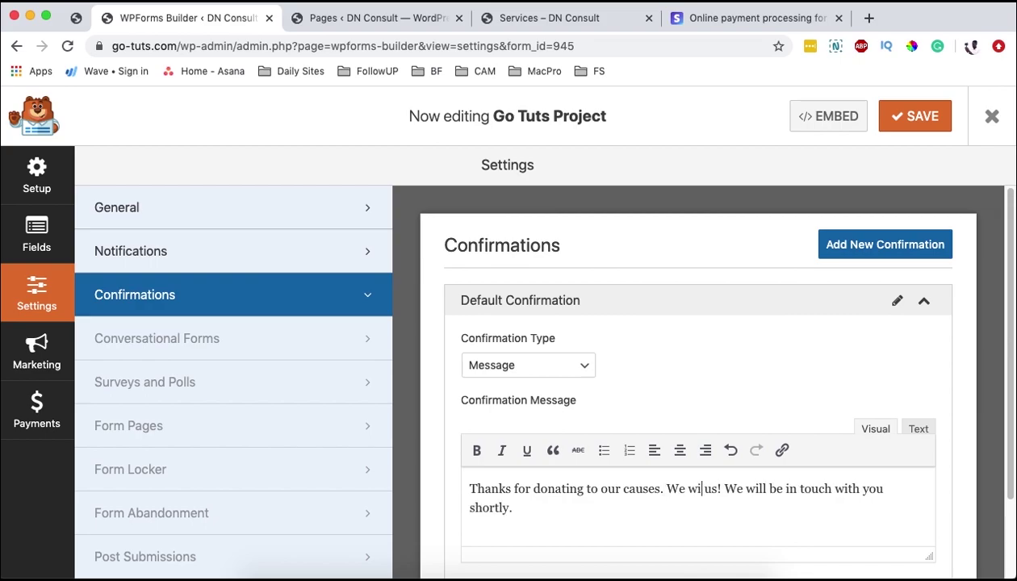
{"action": "type", "text": " you on fut"}
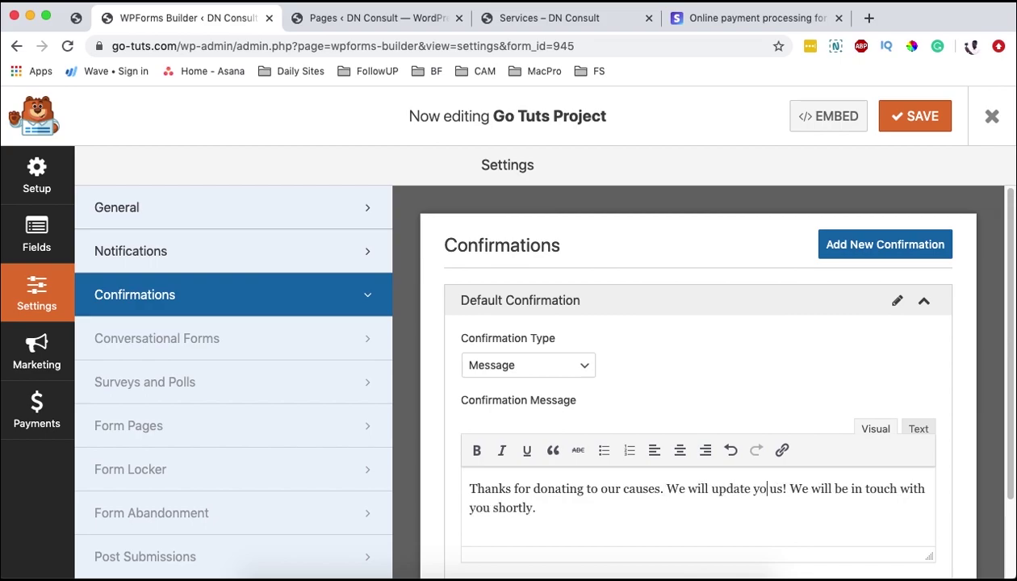
{"action": "type", "text": "ure pr"}
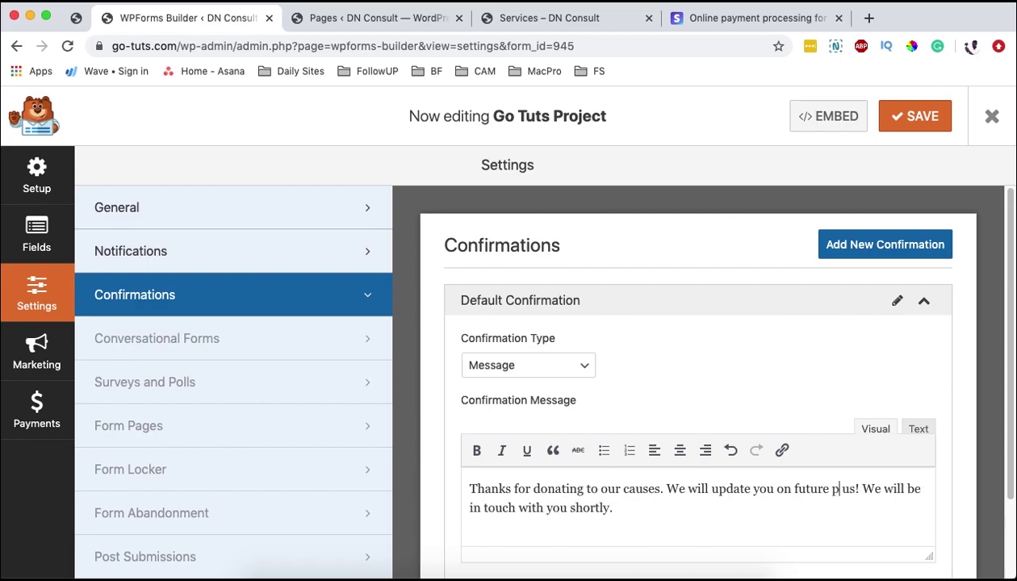
{"action": "type", "text": "ojects or "}
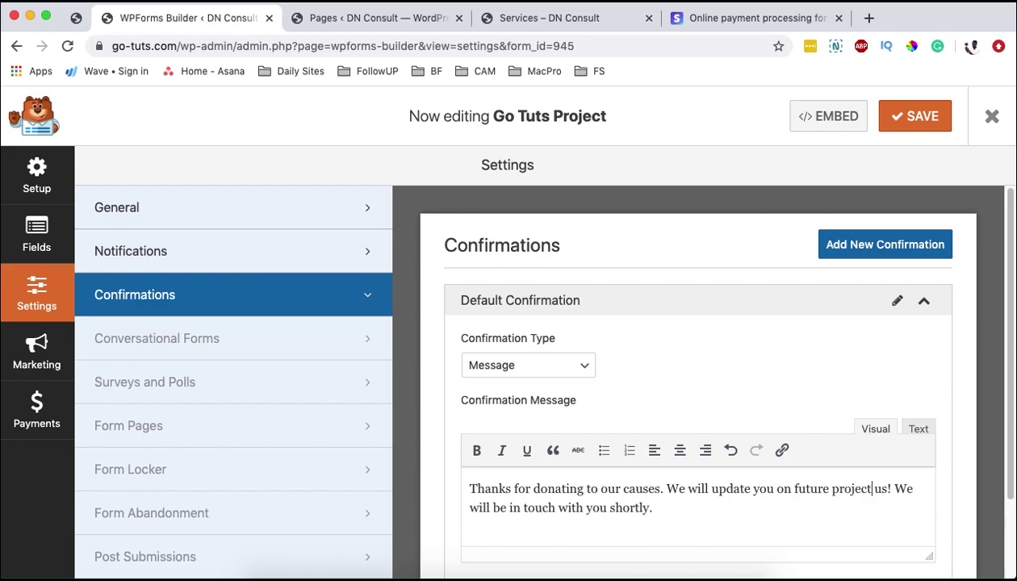
{"action": "type", "text": "causes."}
{"action": "key", "text": "shift+End"}
{"action": "key", "text": "BackSpace"}
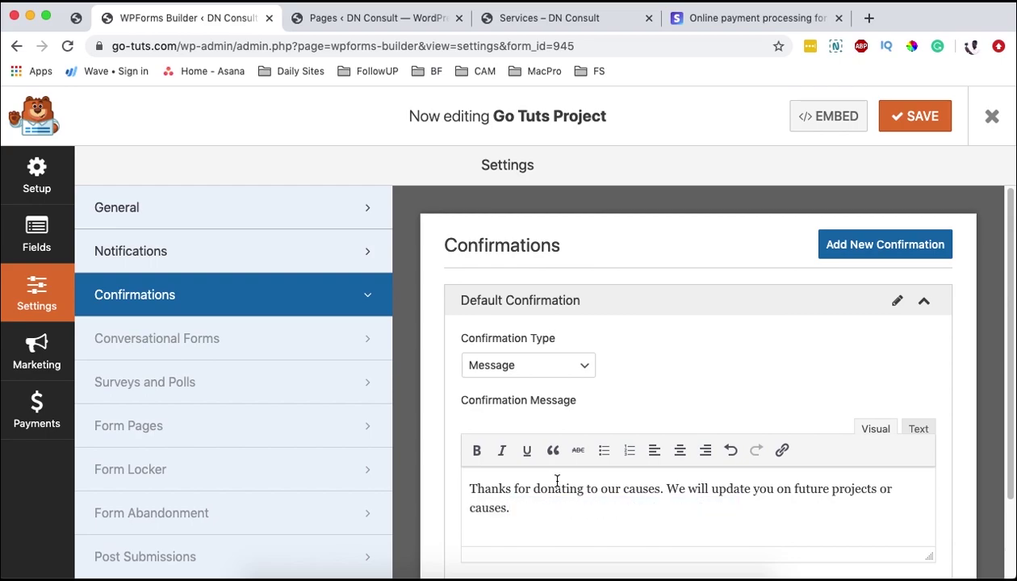
{"action": "scroll", "coordinate": [565, 484], "scroll_direction": "down", "scroll_amount": 3}
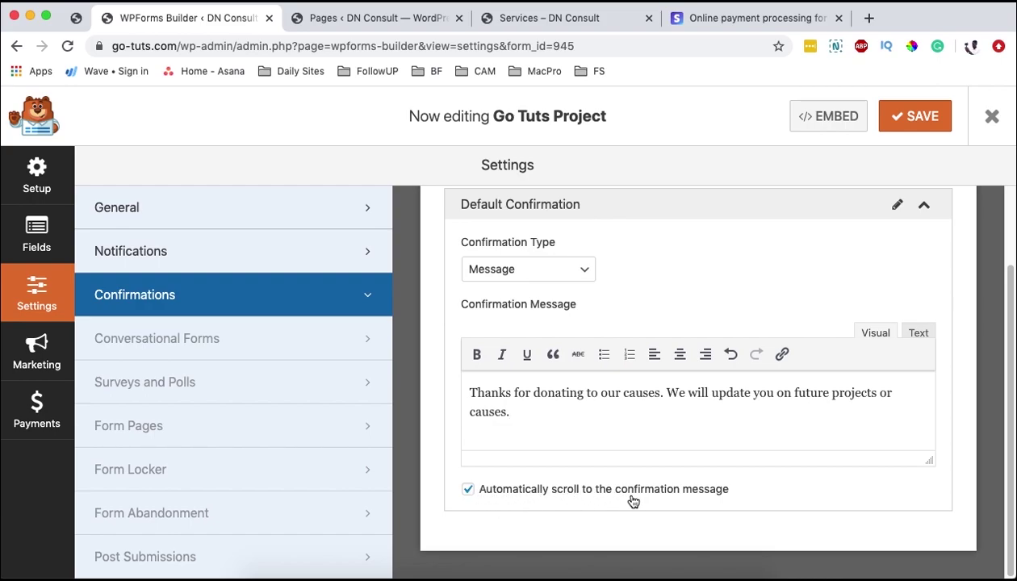
Step: Scroll through the donation form on the Services page preview, then go back to the builder's Fields view
{"action": "key", "text": "super+3"}
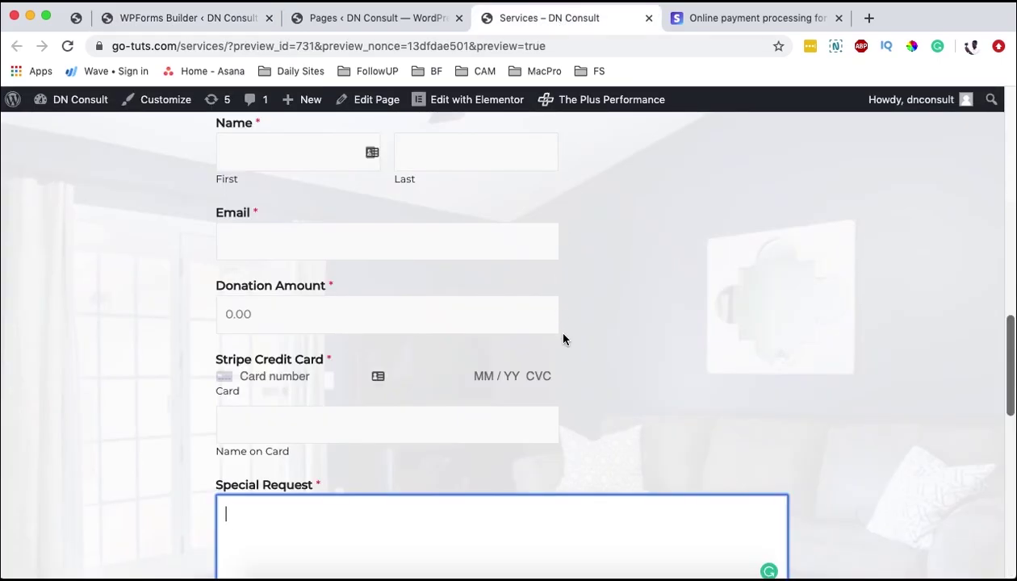
{"action": "scroll", "coordinate": [492, 343], "scroll_direction": "down", "scroll_amount": 5}
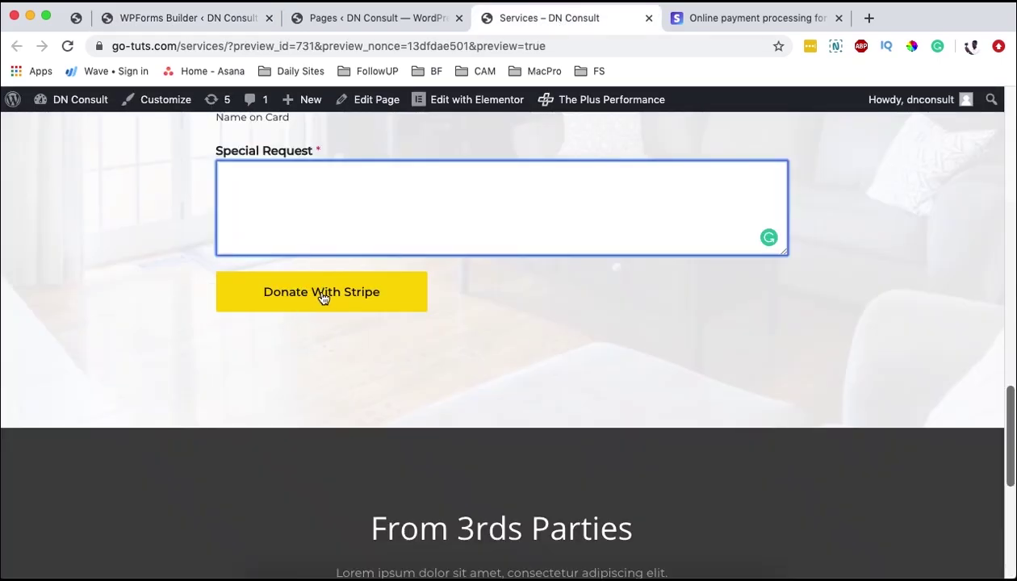
{"action": "scroll", "coordinate": [454, 386], "scroll_direction": "down", "scroll_amount": 1}
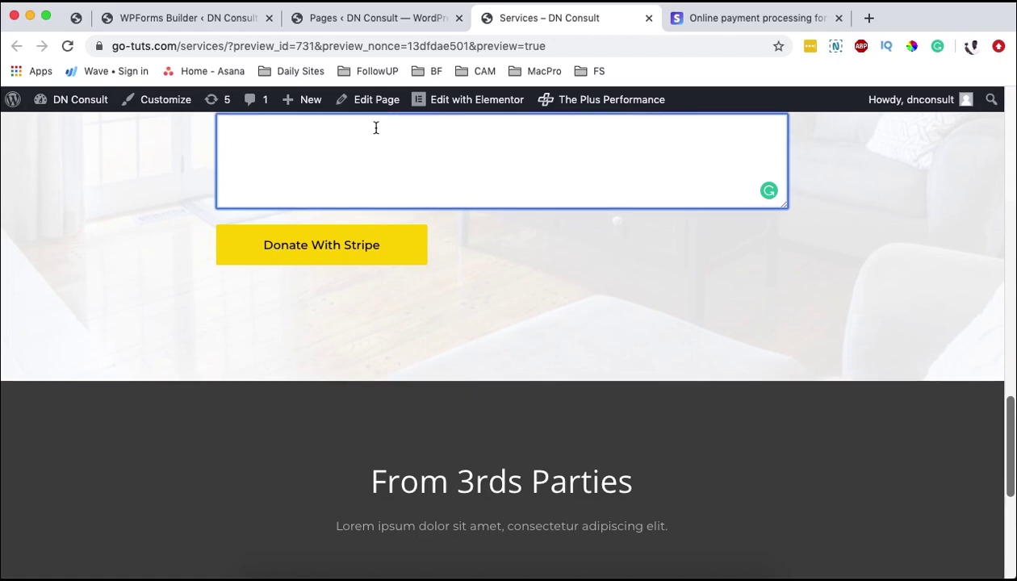
{"action": "left_click", "coordinate": [199, 21]}
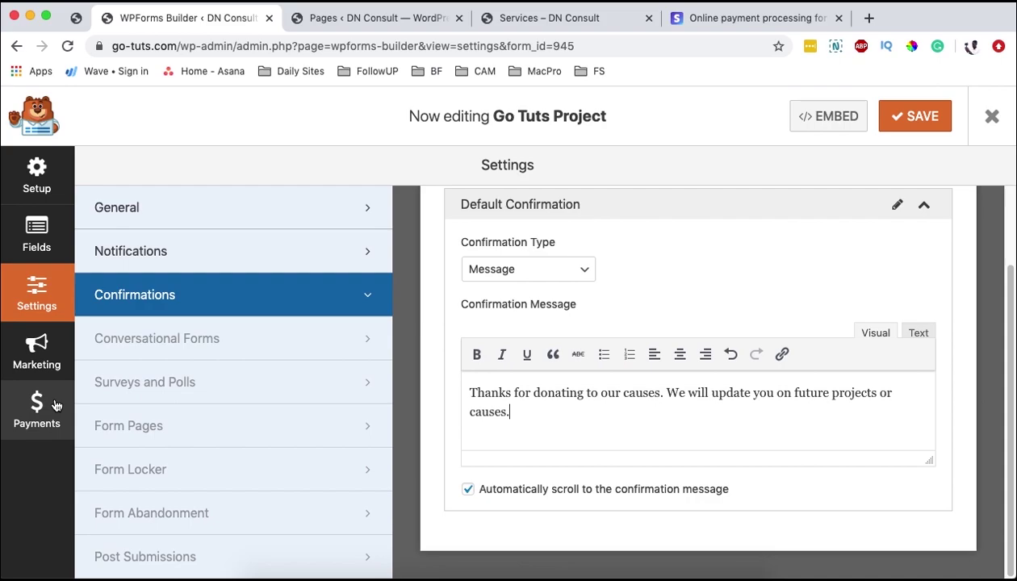
{"action": "left_click", "coordinate": [32, 232]}
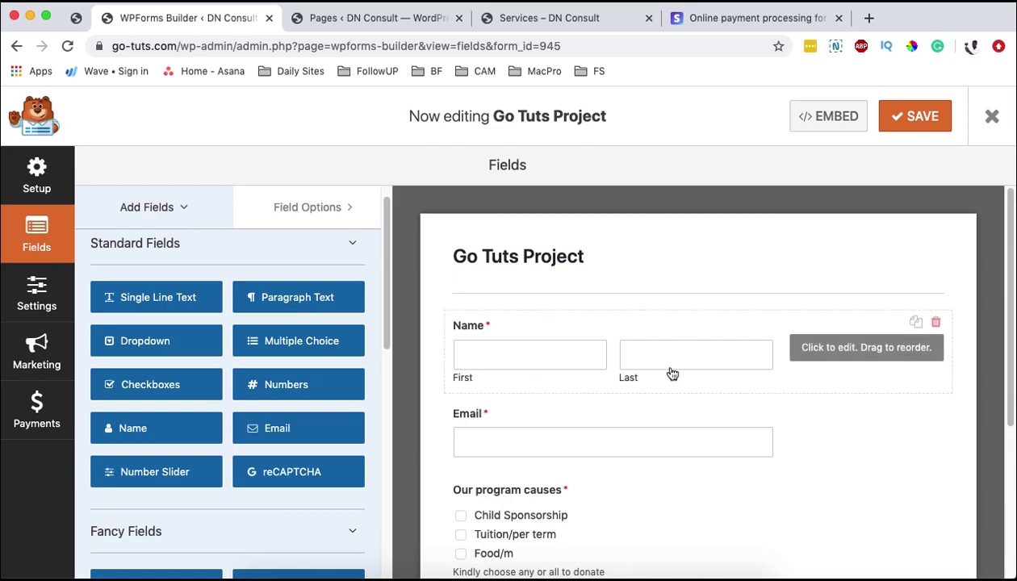
Step: Set the Name field to Simple format and relabel it 'Full Name'
{"action": "left_click", "coordinate": [809, 327]}
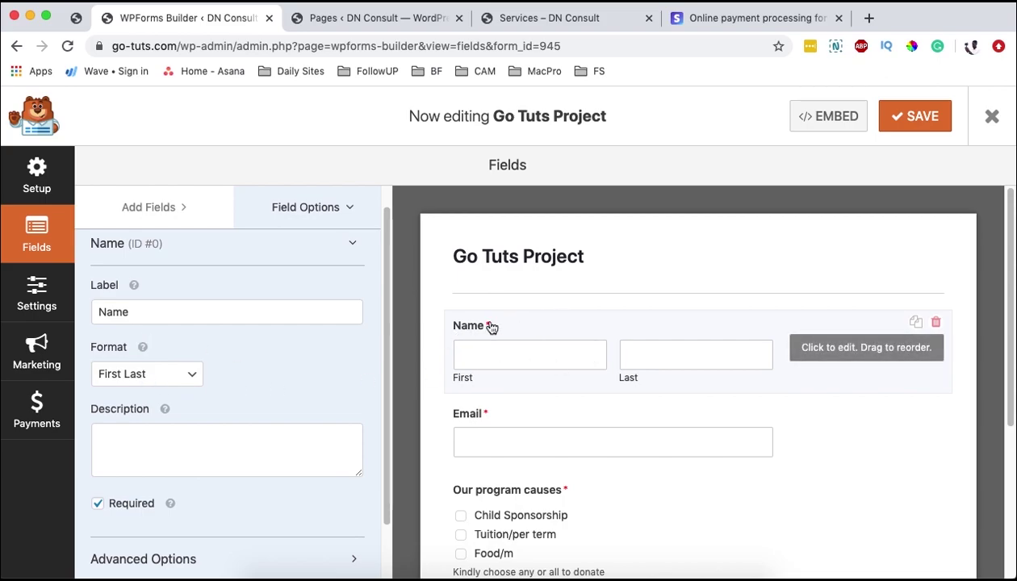
{"action": "left_click", "coordinate": [183, 376]}
{"action": "left_click", "coordinate": [152, 359]}
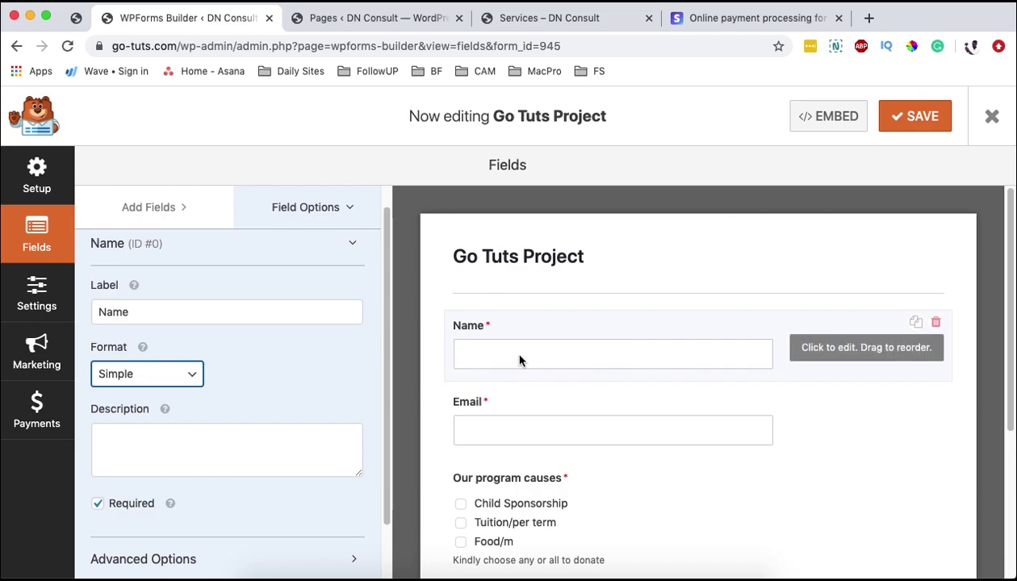
{"action": "left_click", "coordinate": [102, 312]}
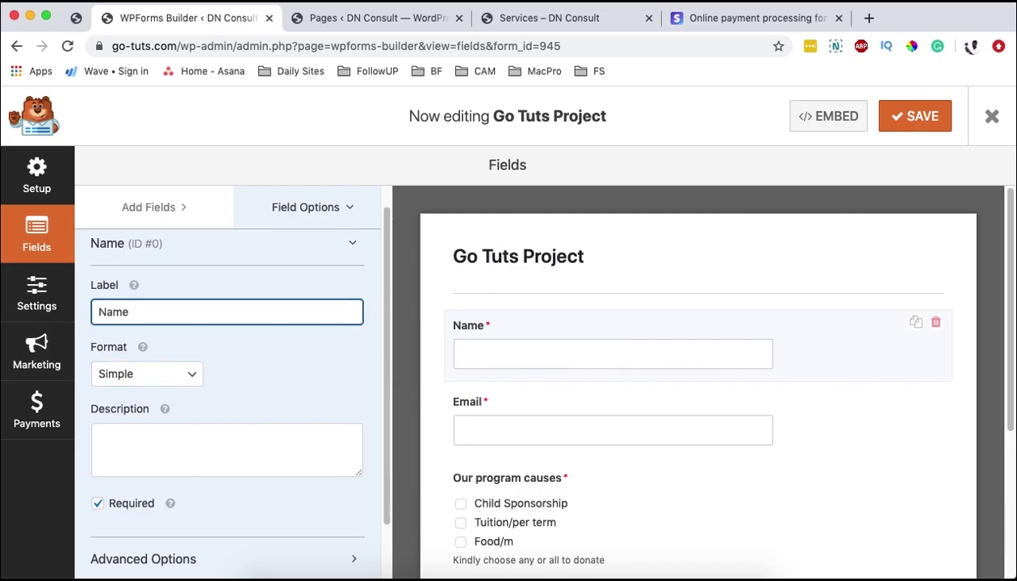
{"action": "type", "text": "Full"}
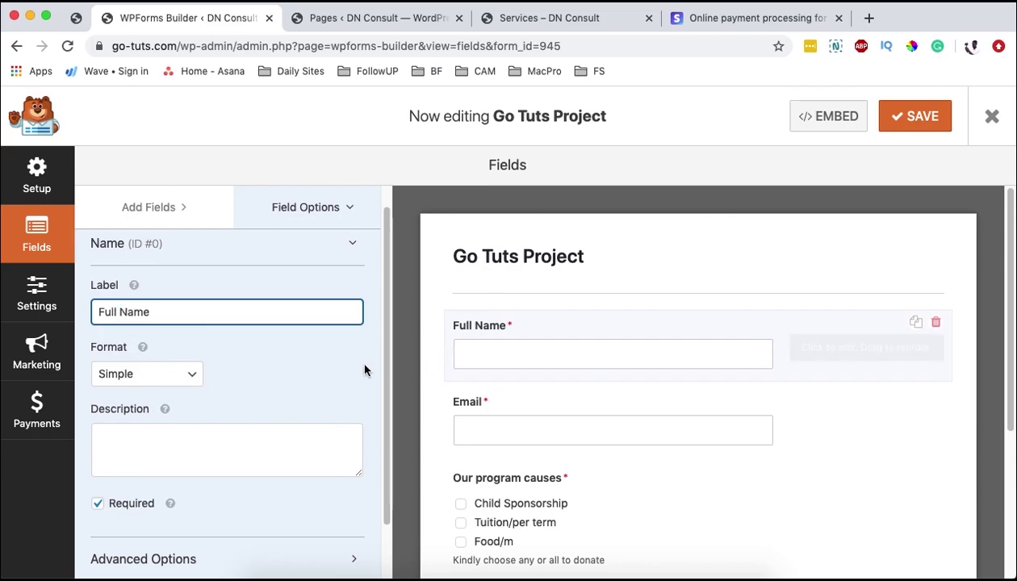
{"action": "scroll", "coordinate": [368, 442], "scroll_direction": "down", "scroll_amount": 2}
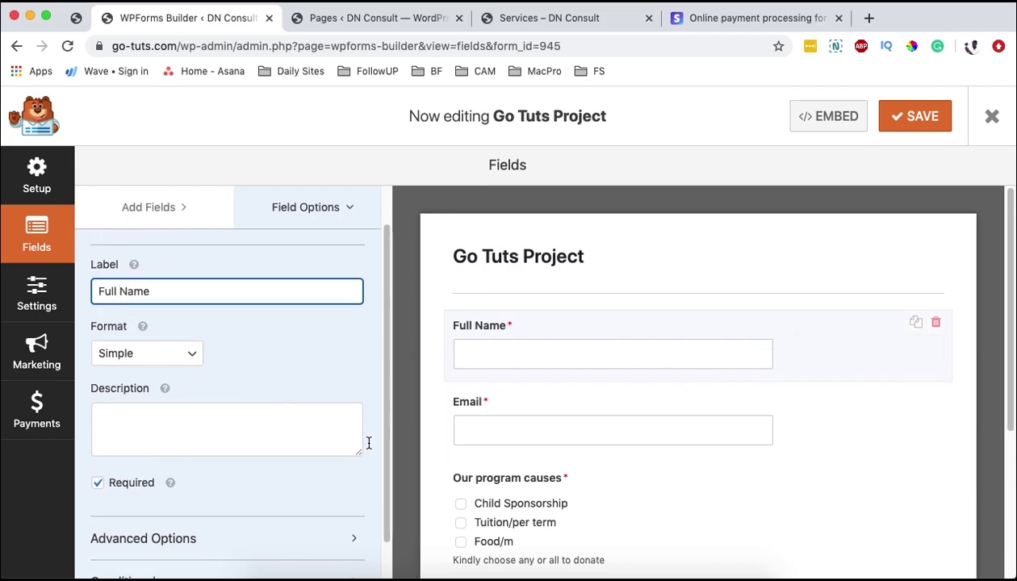
{"action": "scroll", "coordinate": [686, 466], "scroll_direction": "down", "scroll_amount": 3}
{"action": "scroll", "coordinate": [687, 464], "scroll_direction": "down", "scroll_amount": 2}
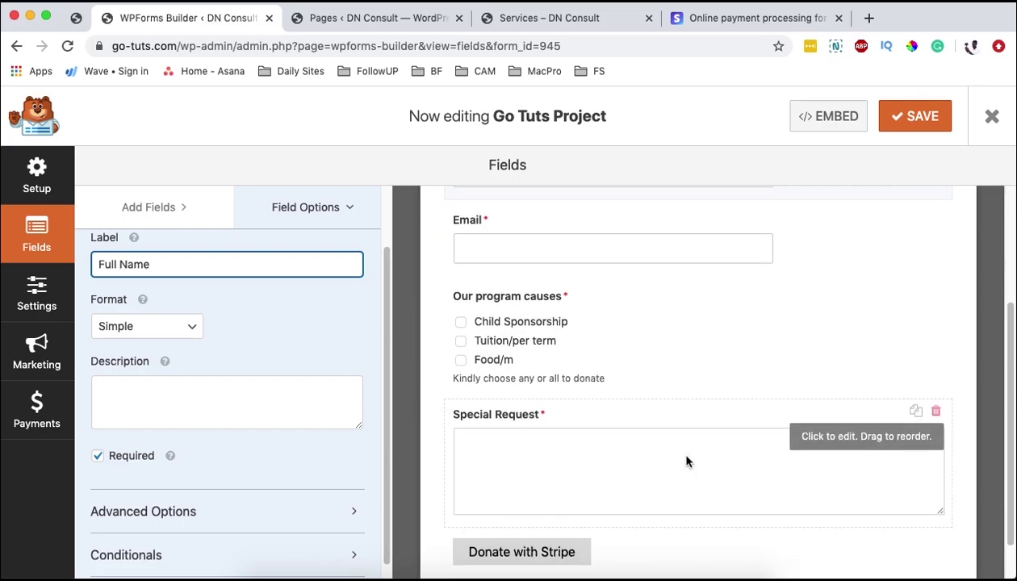
Step: Install and activate the Stripe addon, save and refresh, then check the Stripe payment settings
{"action": "left_click", "coordinate": [40, 412]}
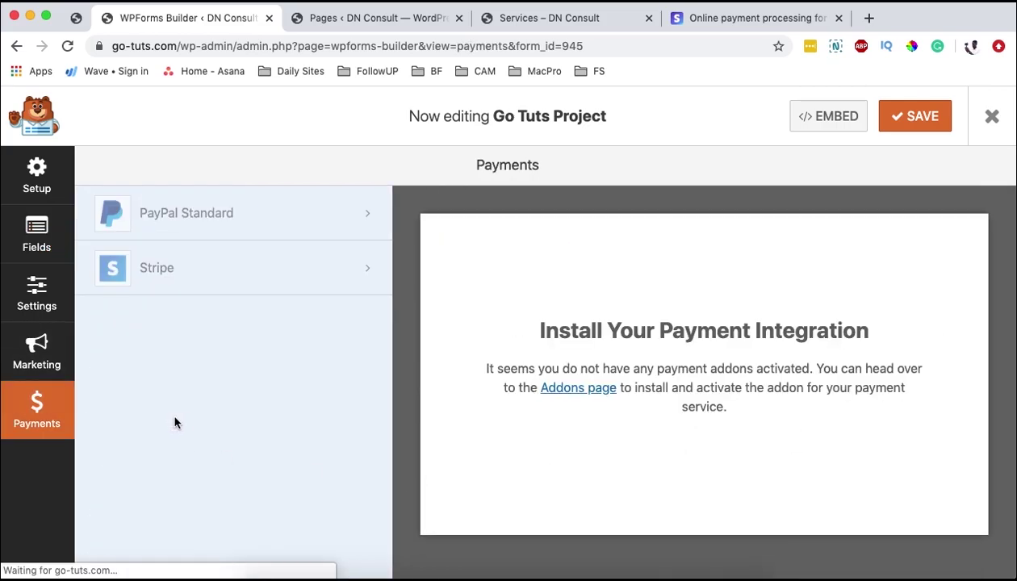
{"action": "left_click", "coordinate": [159, 271]}
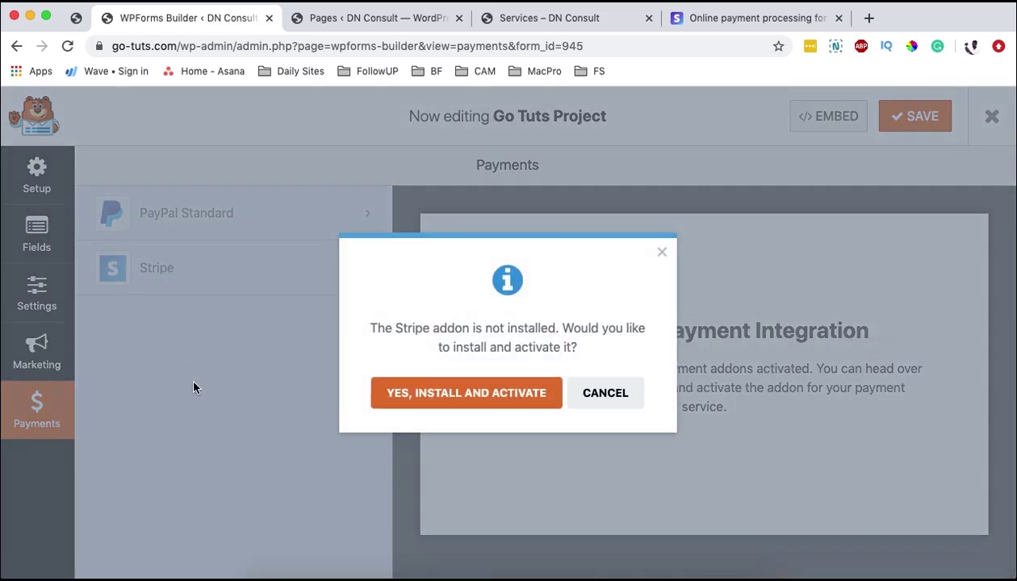
{"action": "left_click", "coordinate": [439, 396]}
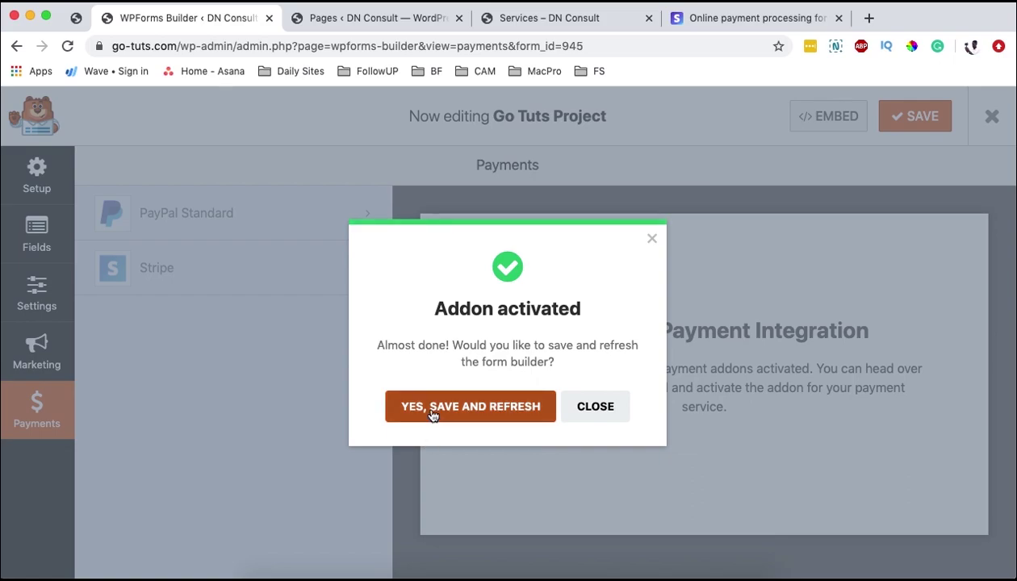
{"action": "left_click", "coordinate": [433, 417]}
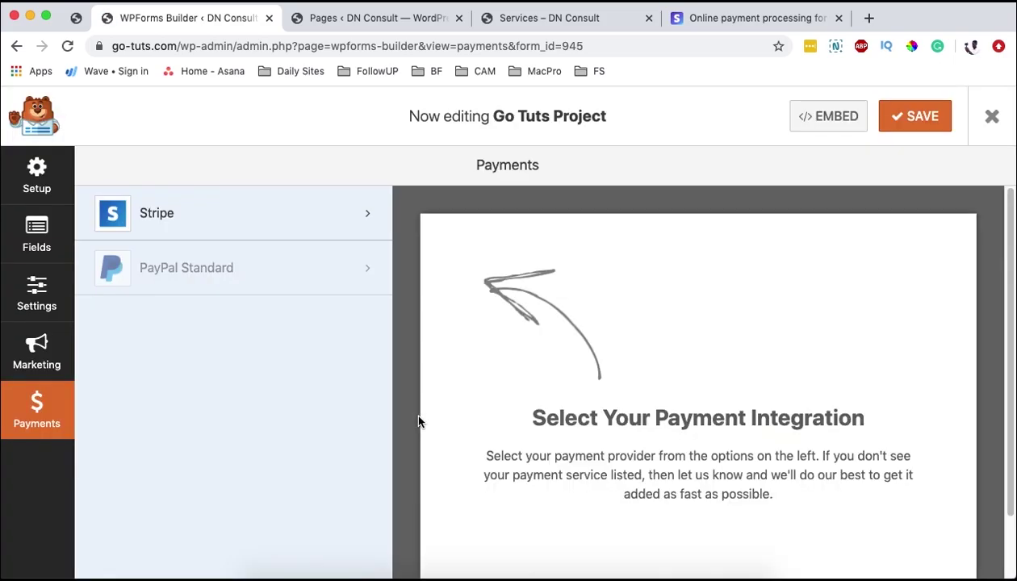
{"action": "left_click", "coordinate": [249, 219]}
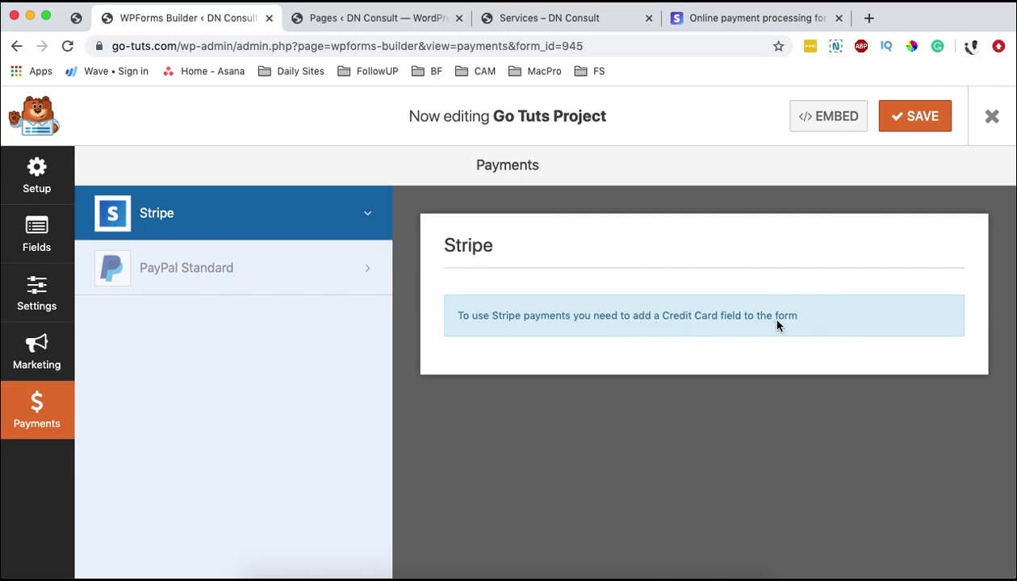
{"action": "left_click", "coordinate": [66, 234]}
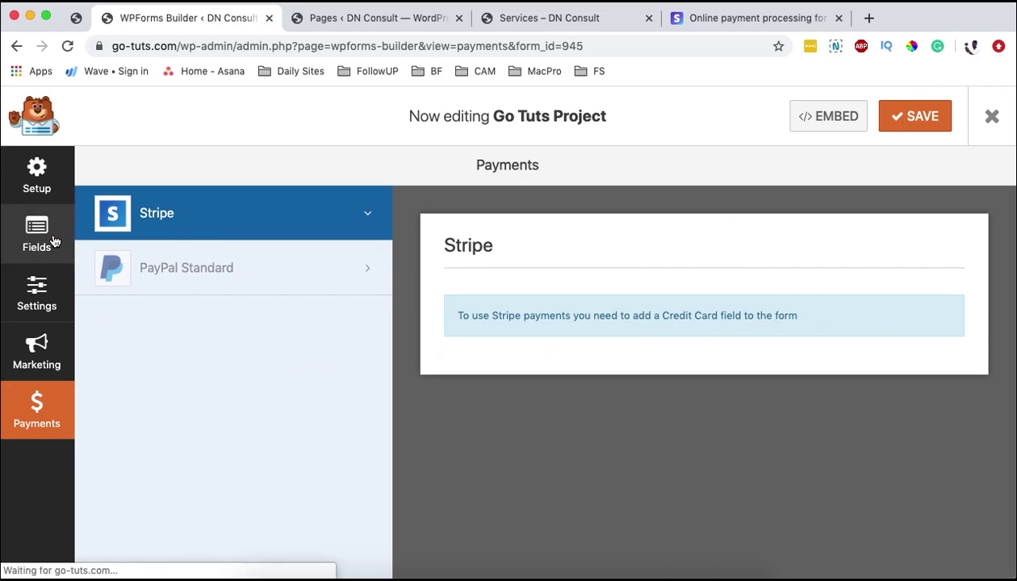
Step: Add a Stripe Credit Card payment field and drag it above Special Request
{"action": "scroll", "coordinate": [274, 436], "scroll_direction": "down", "scroll_amount": 10}
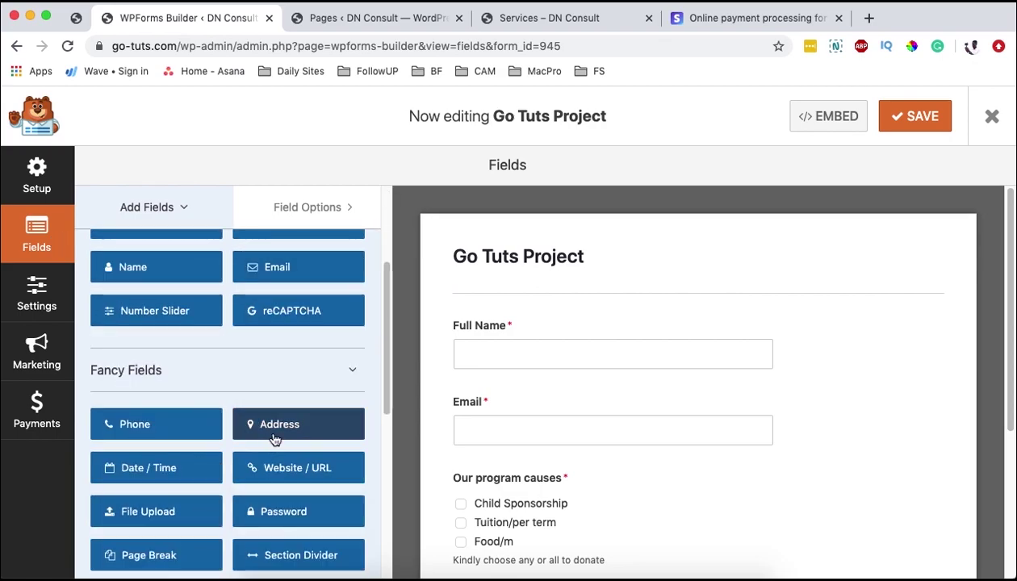
{"action": "scroll", "coordinate": [276, 434], "scroll_direction": "down", "scroll_amount": 5}
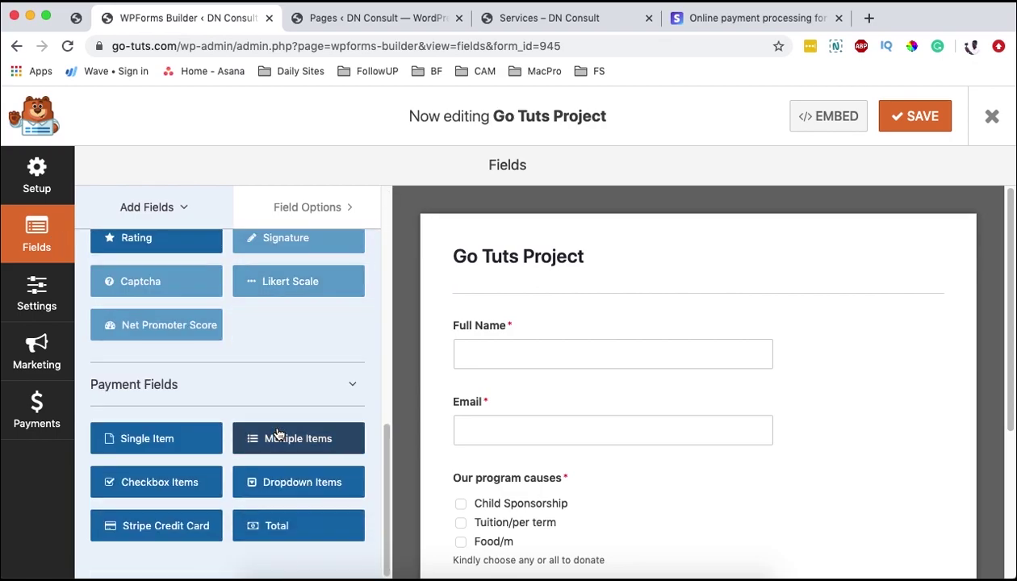
{"action": "left_click", "coordinate": [146, 535]}
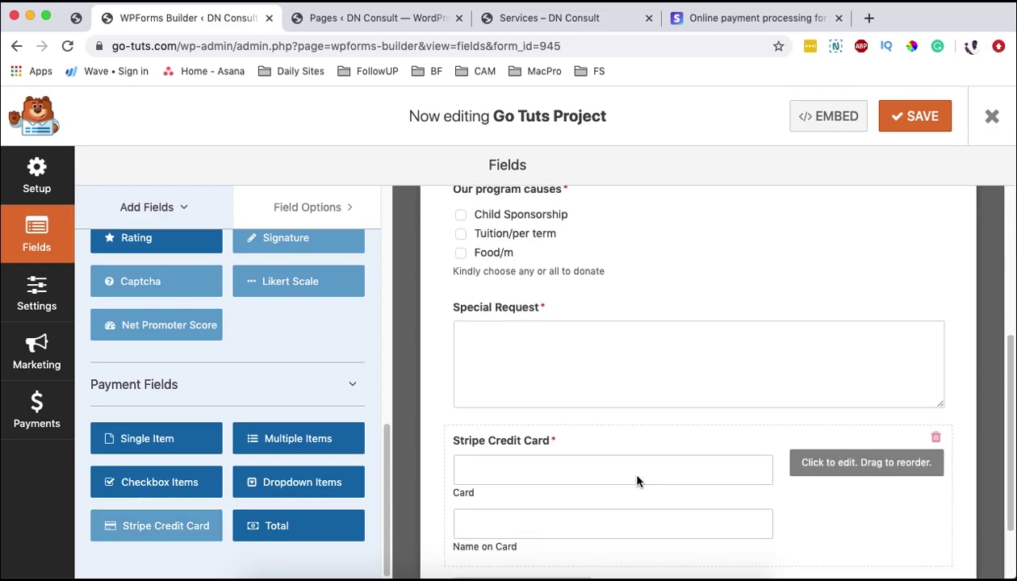
{"action": "scroll", "coordinate": [618, 464], "scroll_direction": "down", "scroll_amount": 1}
{"action": "scroll", "coordinate": [566, 440], "scroll_direction": "up", "scroll_amount": 2}
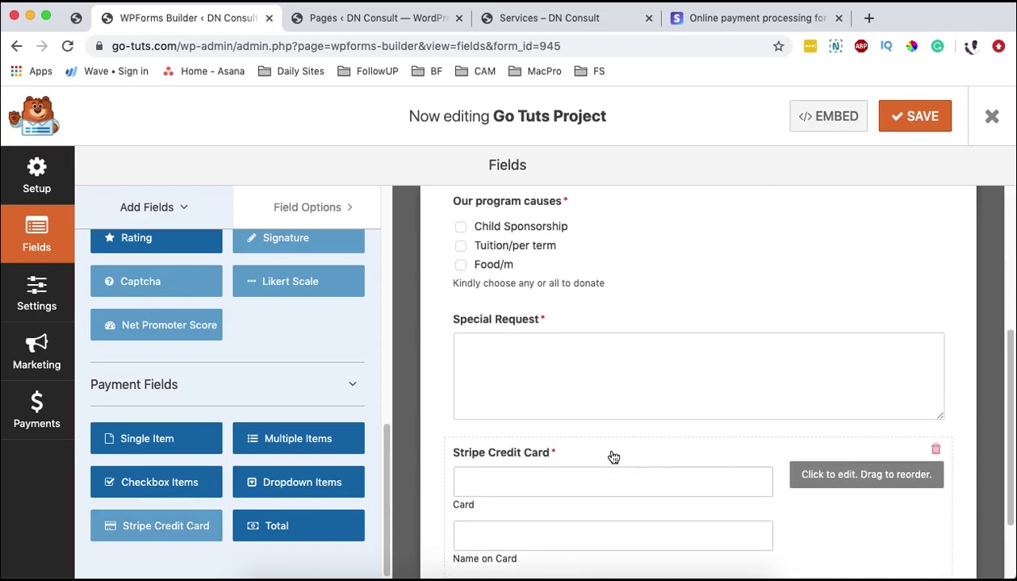
{"action": "scroll", "coordinate": [614, 458], "scroll_direction": "up", "scroll_amount": 1}
{"action": "left_click_drag", "start_coordinate": [576, 486], "coordinate": [553, 351]}
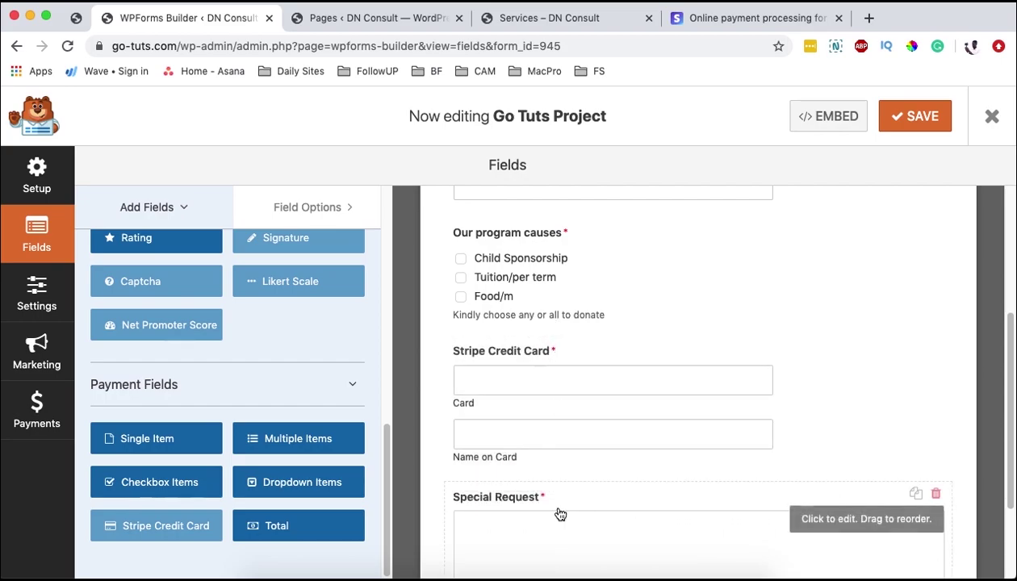
Step: Select the Special Request field to edit its settings
{"action": "scroll", "coordinate": [558, 509], "scroll_direction": "down", "scroll_amount": 2}
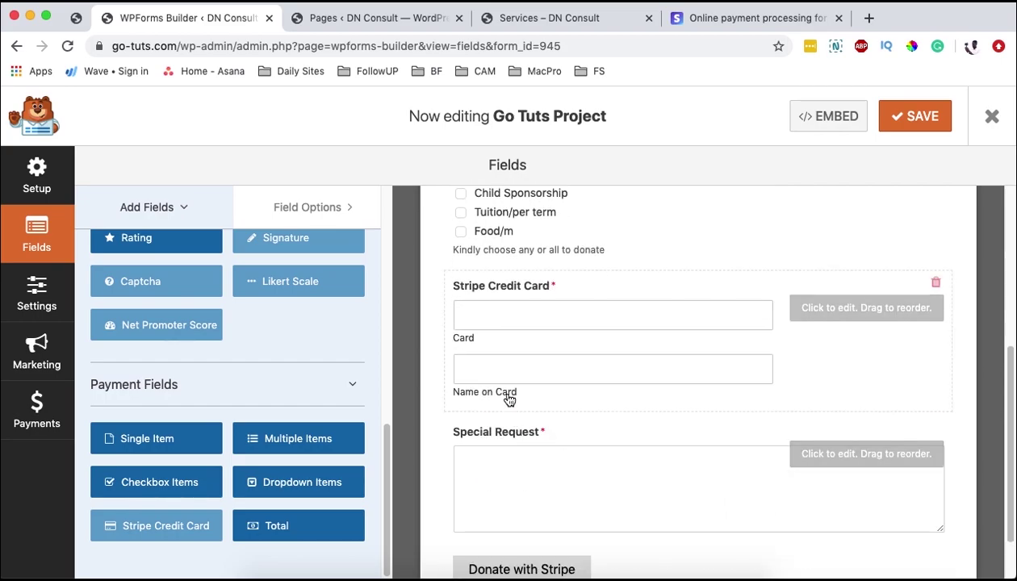
{"action": "scroll", "coordinate": [508, 363], "scroll_direction": "up", "scroll_amount": 1}
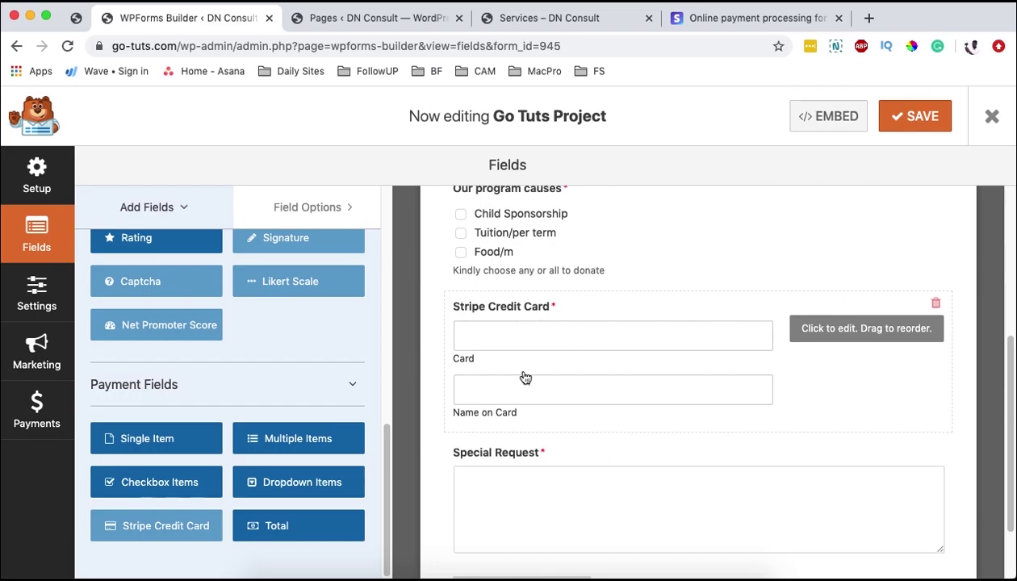
{"action": "scroll", "coordinate": [557, 399], "scroll_direction": "down", "scroll_amount": 3}
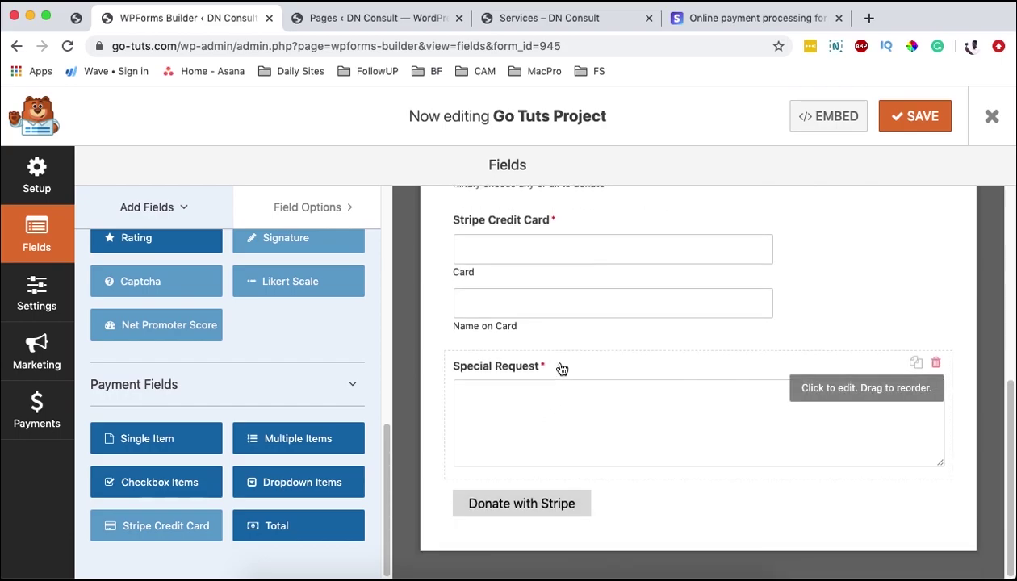
{"action": "left_click", "coordinate": [561, 369]}
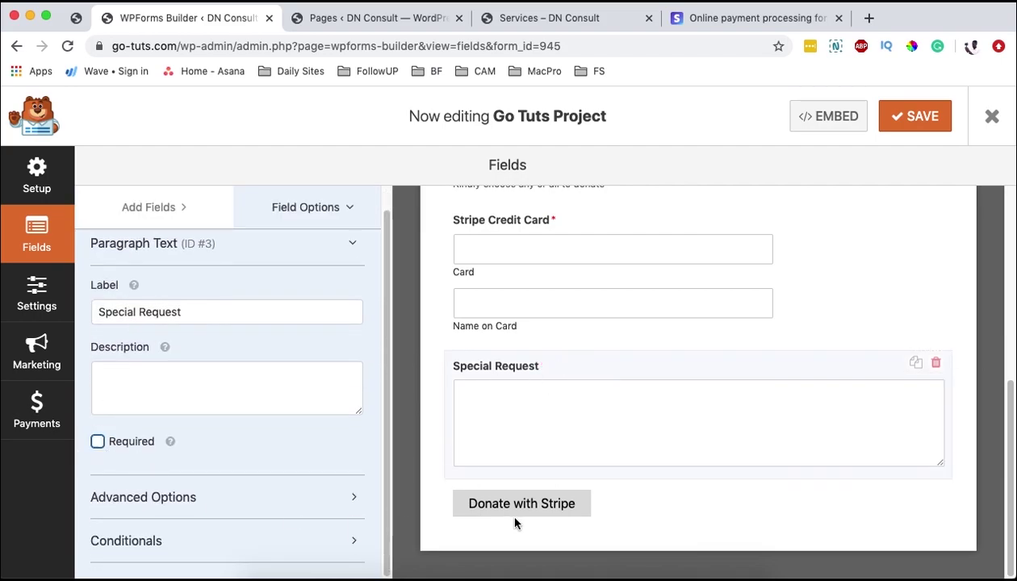
Step: Change the credit card field's label to 'Enter Your Credit Card'
{"action": "scroll", "coordinate": [613, 456], "scroll_direction": "up", "scroll_amount": 3}
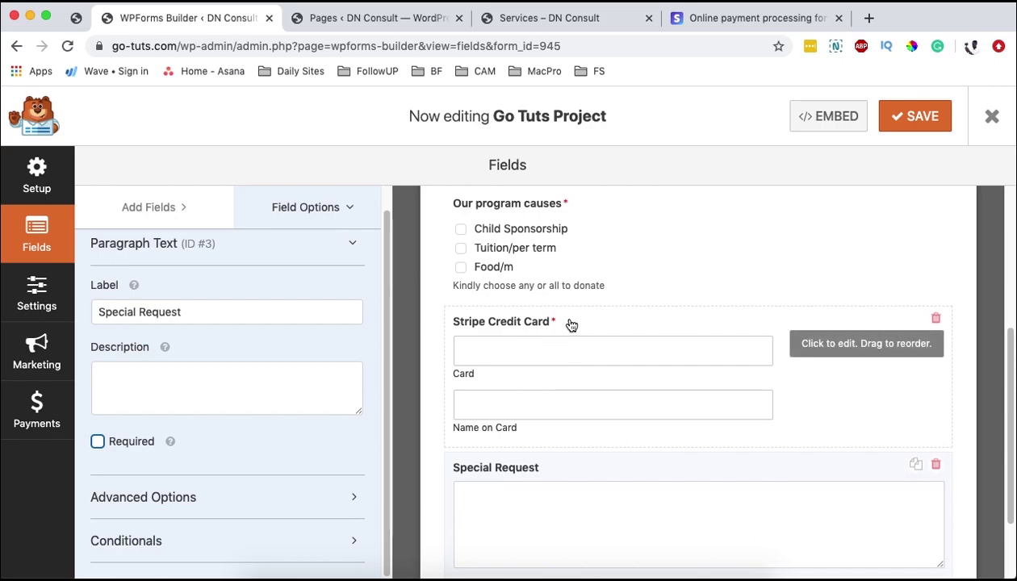
{"action": "left_click", "coordinate": [569, 323]}
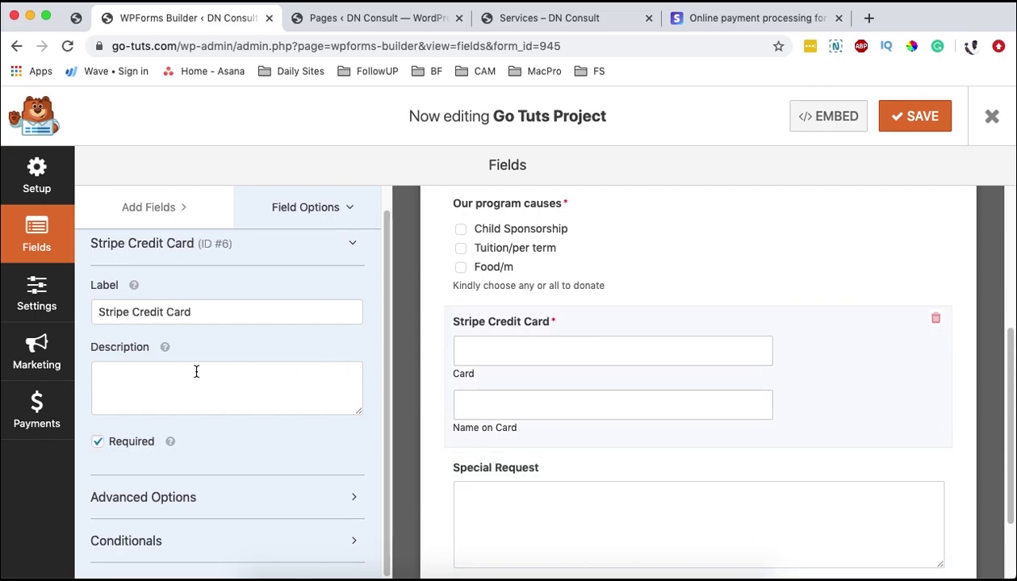
{"action": "double_click", "coordinate": [115, 315]}
{"action": "key", "text": "BackSpace"}
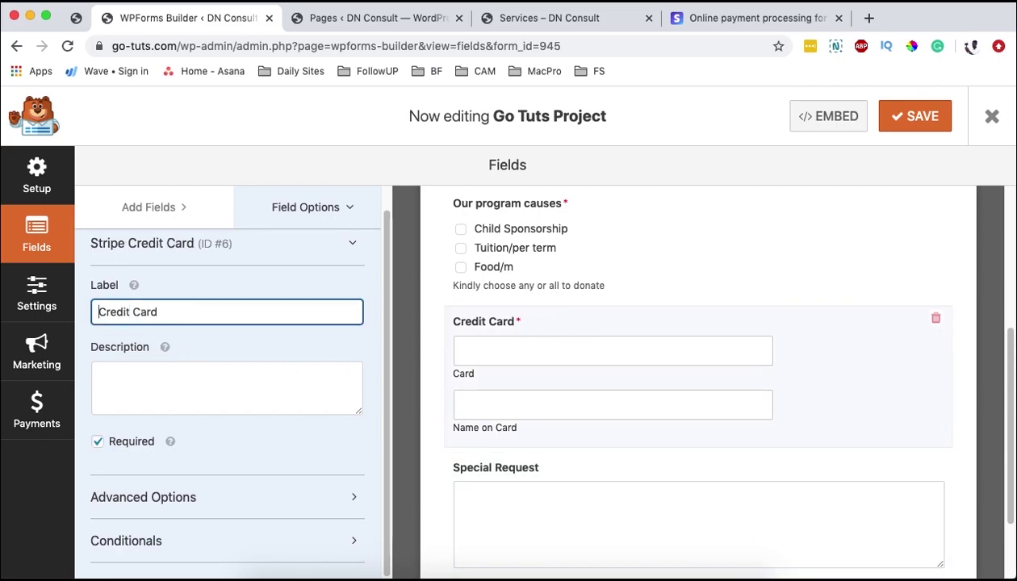
{"action": "type", "text": "Enter Your Cr"}
{"action": "key", "text": "BackSpace"}
{"action": "key", "text": "BackSpace"}
{"action": "key", "text": "BackSpace"}
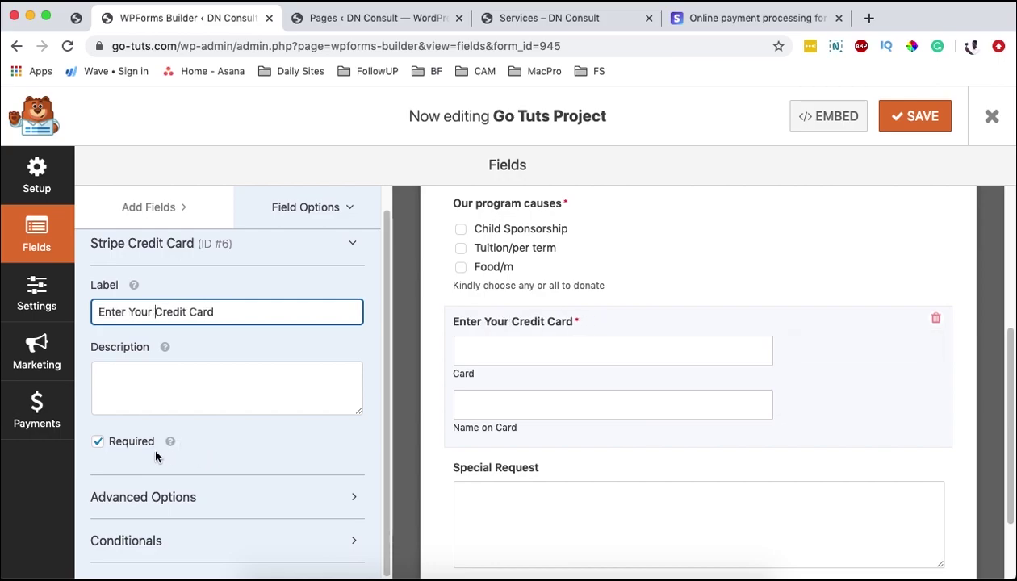
Step: Try Small and Large card field sizes, then return it to Medium
{"action": "left_click", "coordinate": [198, 497]}
{"action": "scroll", "coordinate": [243, 479], "scroll_direction": "down", "scroll_amount": 5}
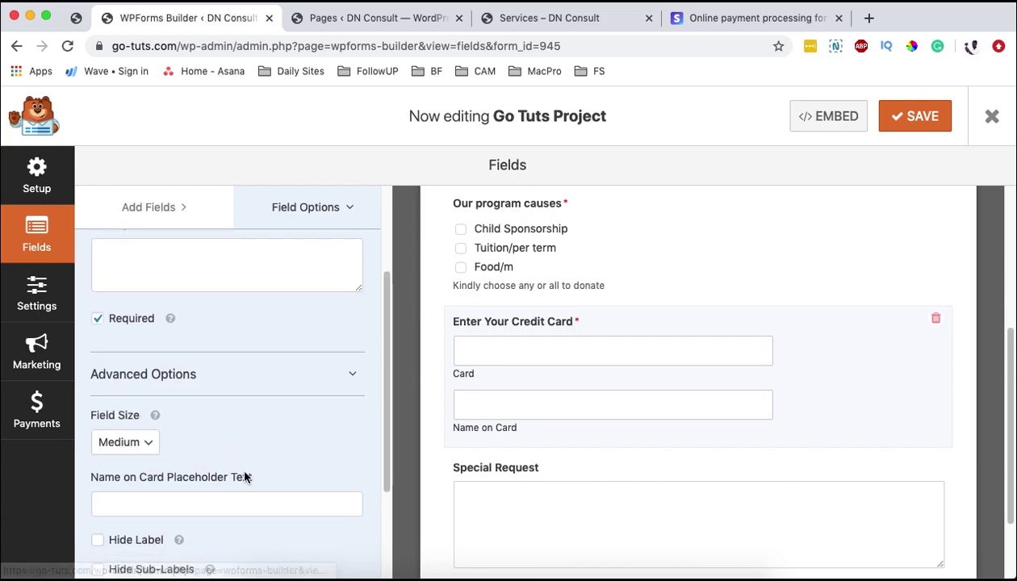
{"action": "left_click", "coordinate": [135, 307]}
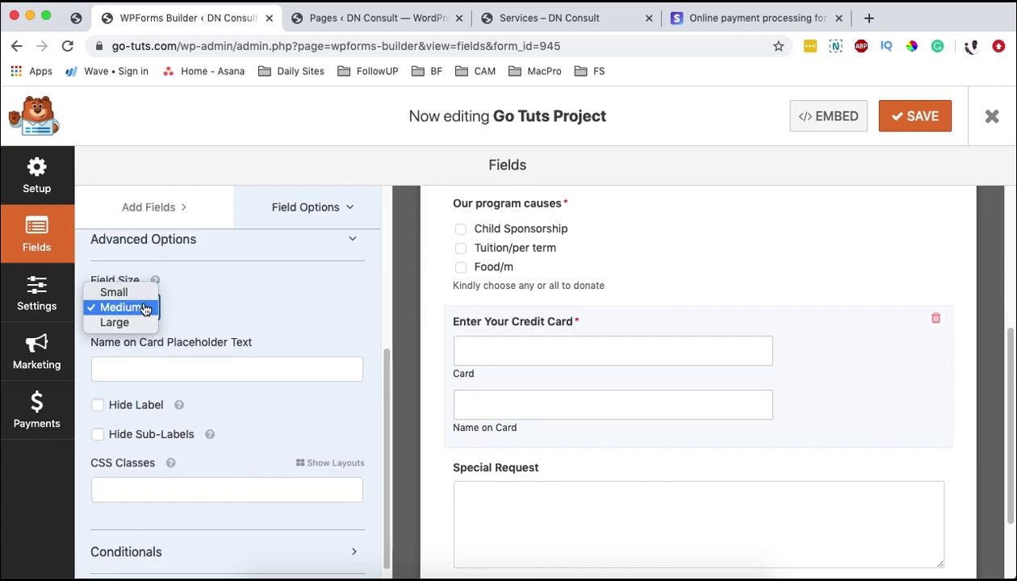
{"action": "left_click", "coordinate": [121, 297]}
{"action": "left_click", "coordinate": [147, 307]}
{"action": "left_click", "coordinate": [138, 336]}
{"action": "left_click", "coordinate": [140, 309]}
{"action": "left_click", "coordinate": [118, 290]}
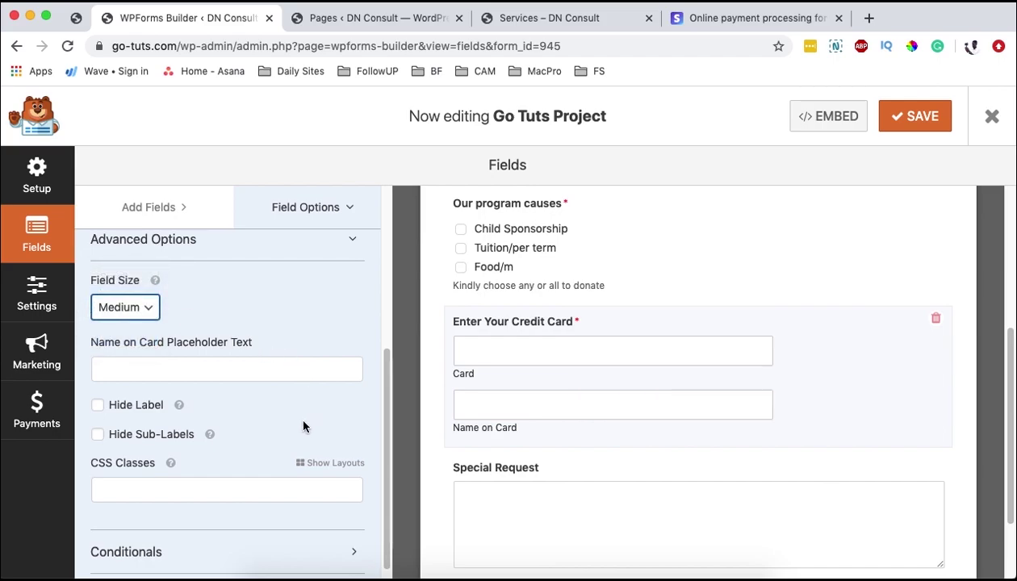
Step: Toggle hiding the label and Card/Name on Card sub-labels off again, then collapse Advanced Options
{"action": "left_click", "coordinate": [119, 410]}
{"action": "left_click", "coordinate": [119, 409]}
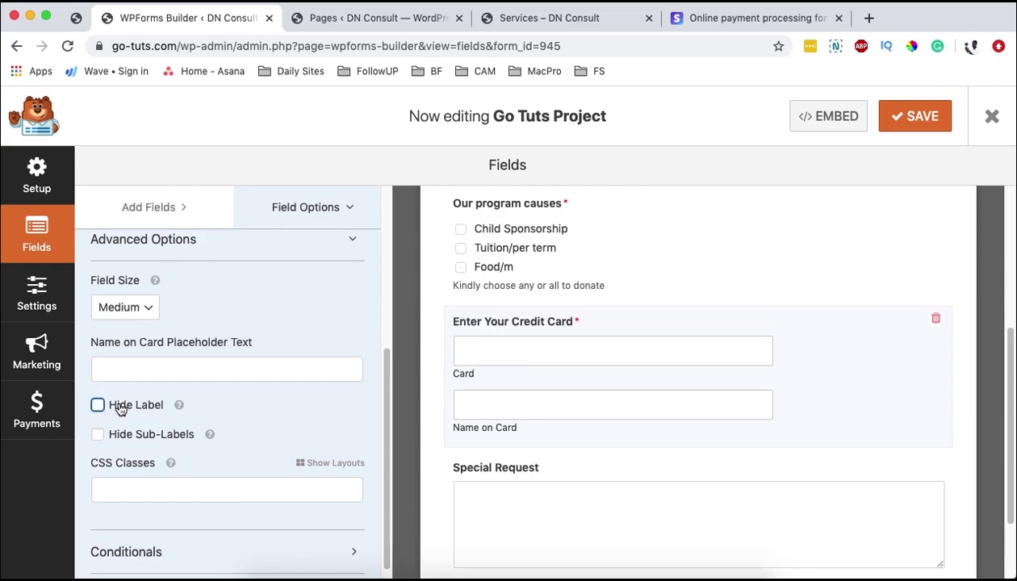
{"action": "left_click", "coordinate": [128, 436]}
{"action": "left_click", "coordinate": [128, 436]}
{"action": "scroll", "coordinate": [131, 428], "scroll_direction": "up", "scroll_amount": 3}
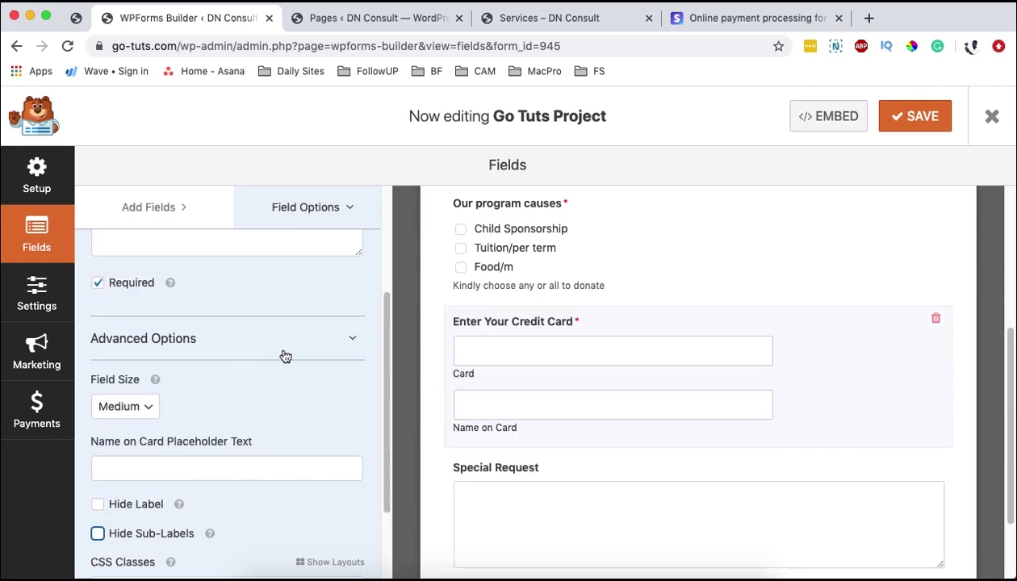
{"action": "left_click", "coordinate": [313, 452]}
{"action": "scroll", "coordinate": [316, 457], "scroll_direction": "up", "scroll_amount": 2}
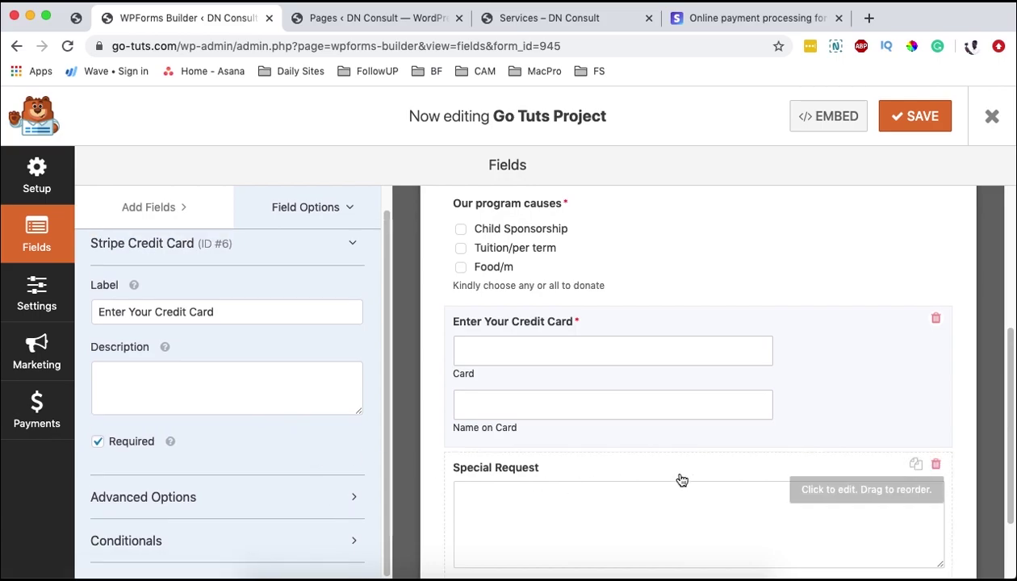
{"action": "scroll", "coordinate": [678, 476], "scroll_direction": "down", "scroll_amount": 3}
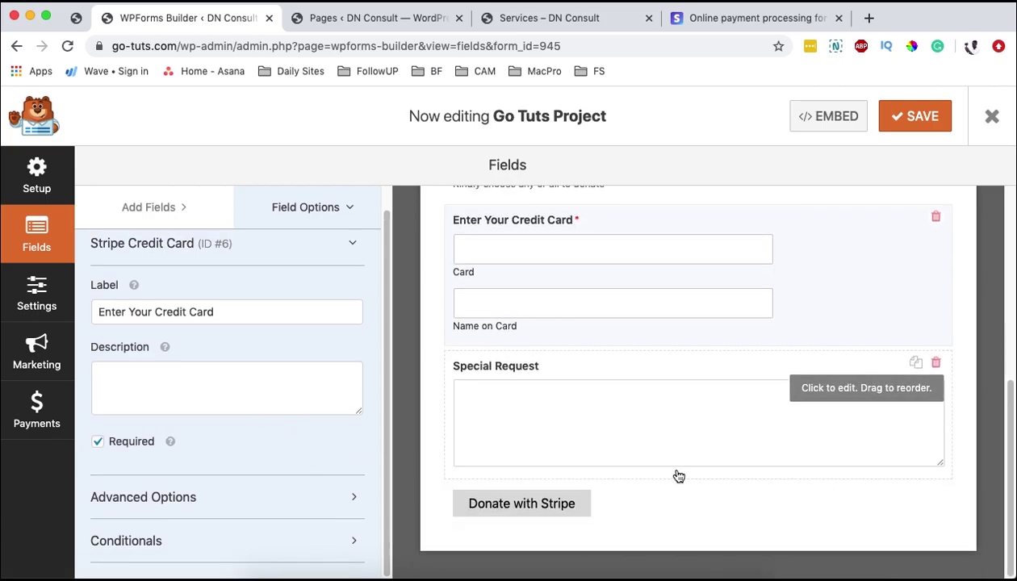
{"action": "scroll", "coordinate": [677, 476], "scroll_direction": "up", "scroll_amount": 2}
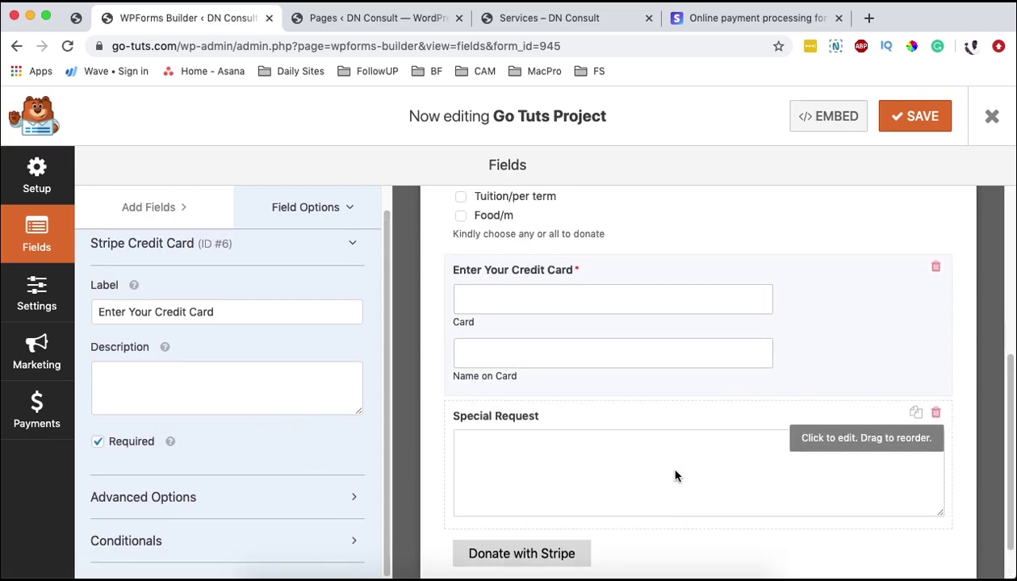
Step: Save the form, dismiss the Stripe-payments-required warning, and return to General settings
{"action": "left_click", "coordinate": [898, 118]}
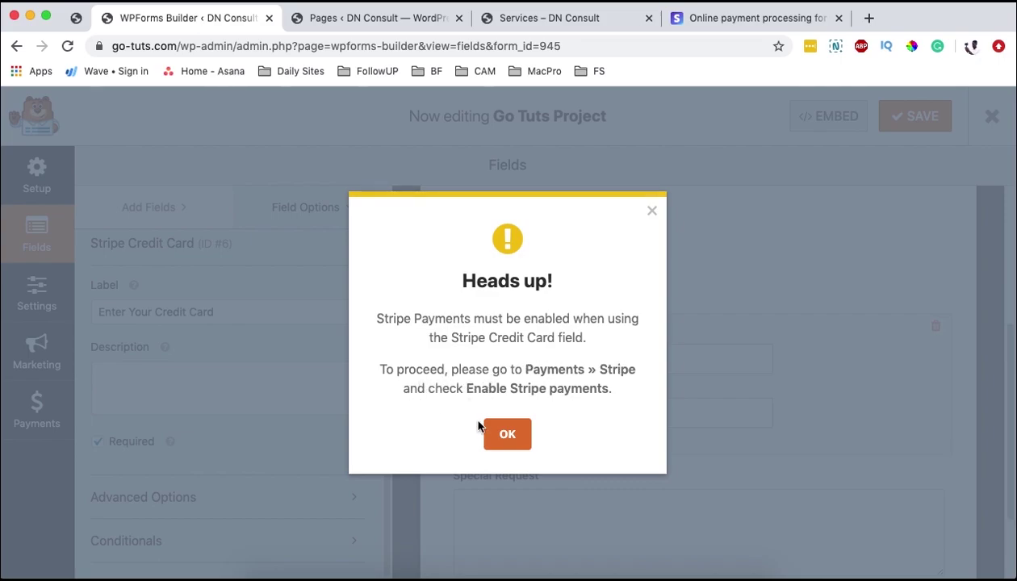
{"action": "left_click", "coordinate": [507, 437]}
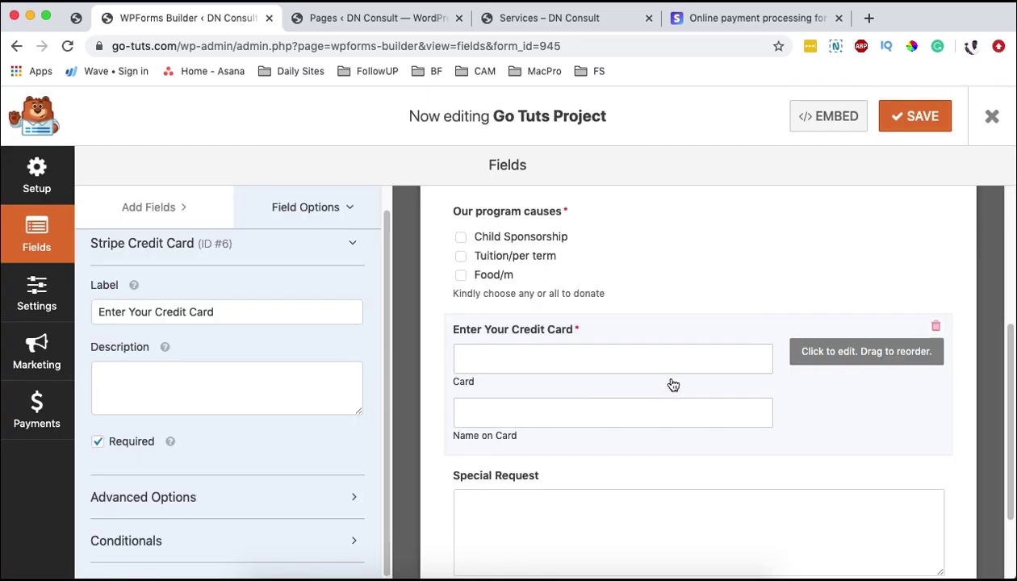
{"action": "scroll", "coordinate": [670, 377], "scroll_direction": "down", "scroll_amount": 1}
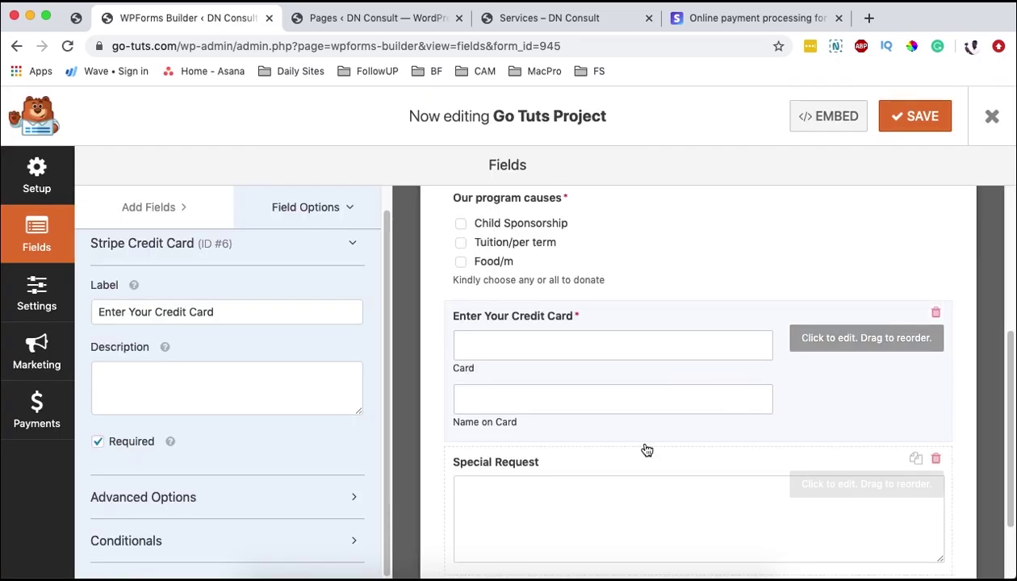
{"action": "scroll", "coordinate": [646, 446], "scroll_direction": "down", "scroll_amount": 5}
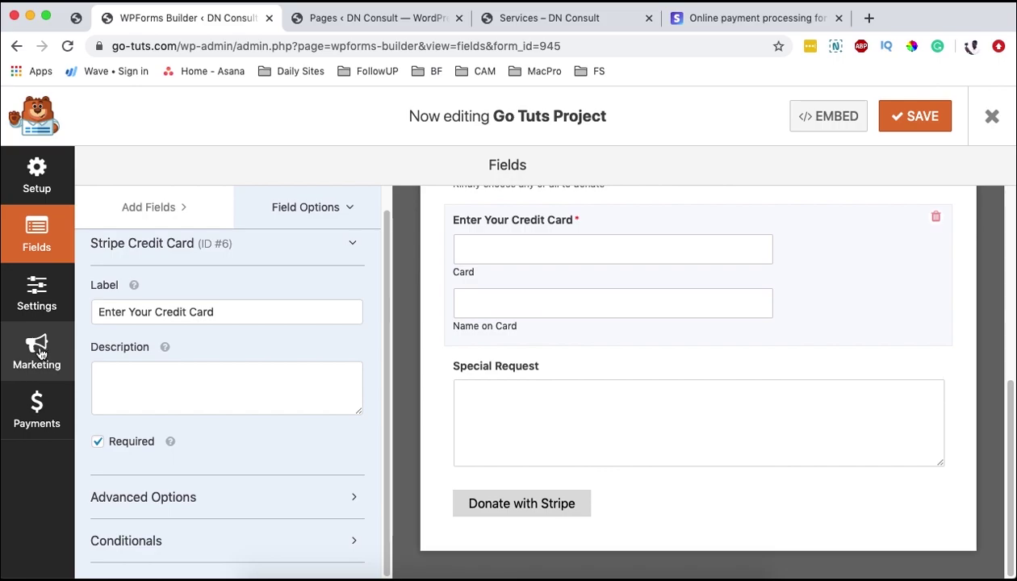
{"action": "left_click", "coordinate": [36, 305]}
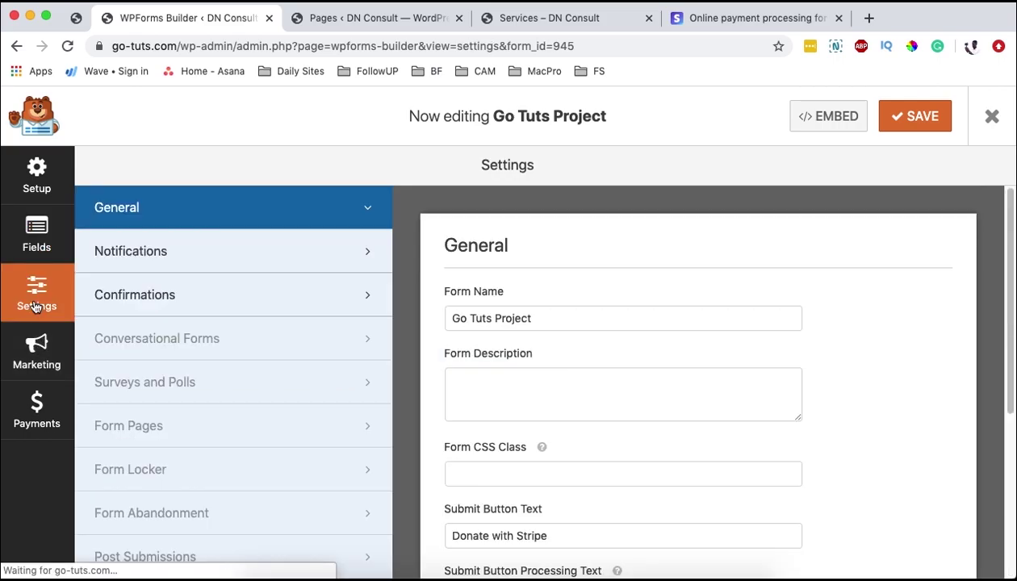
Step: Check 'Enable AJAX form submission' in the General settings
{"action": "scroll", "coordinate": [659, 473], "scroll_direction": "down", "scroll_amount": 5}
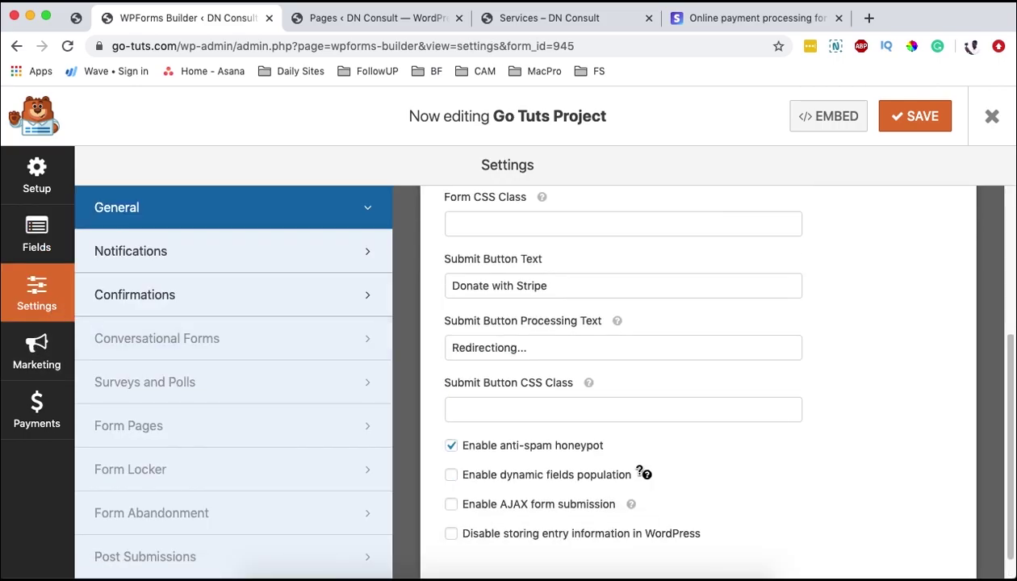
{"action": "left_click", "coordinate": [451, 507]}
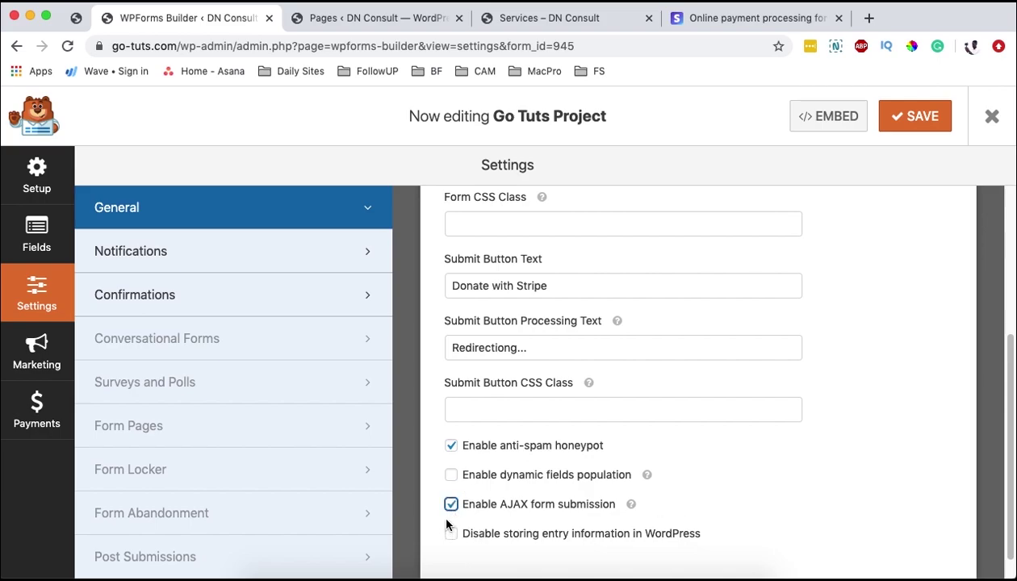
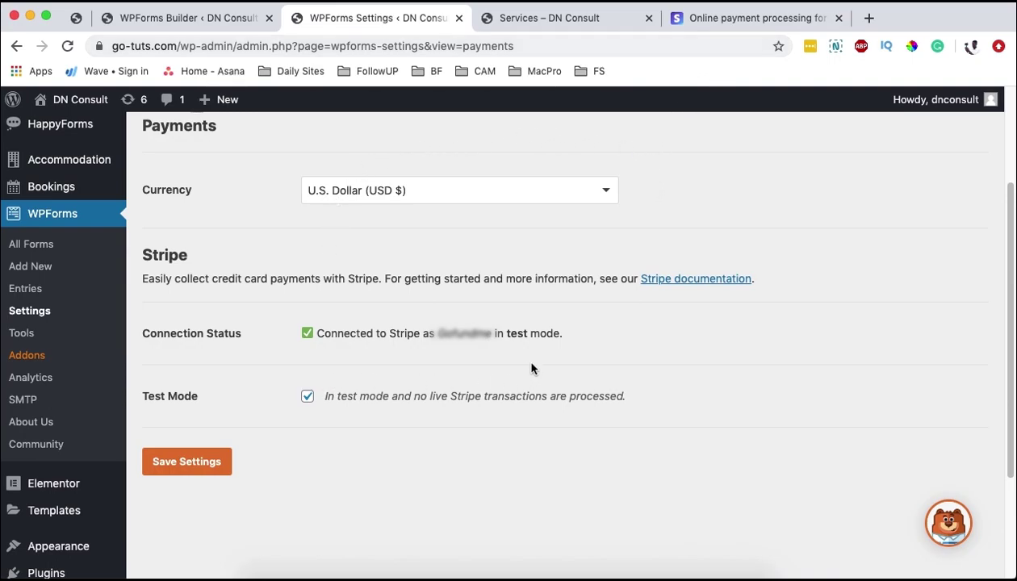
Step: Toggle Stripe test mode off and back on, keeping U.S. Dollar as the payment currency
{"action": "scroll", "coordinate": [353, 327], "scroll_direction": "up", "scroll_amount": 3}
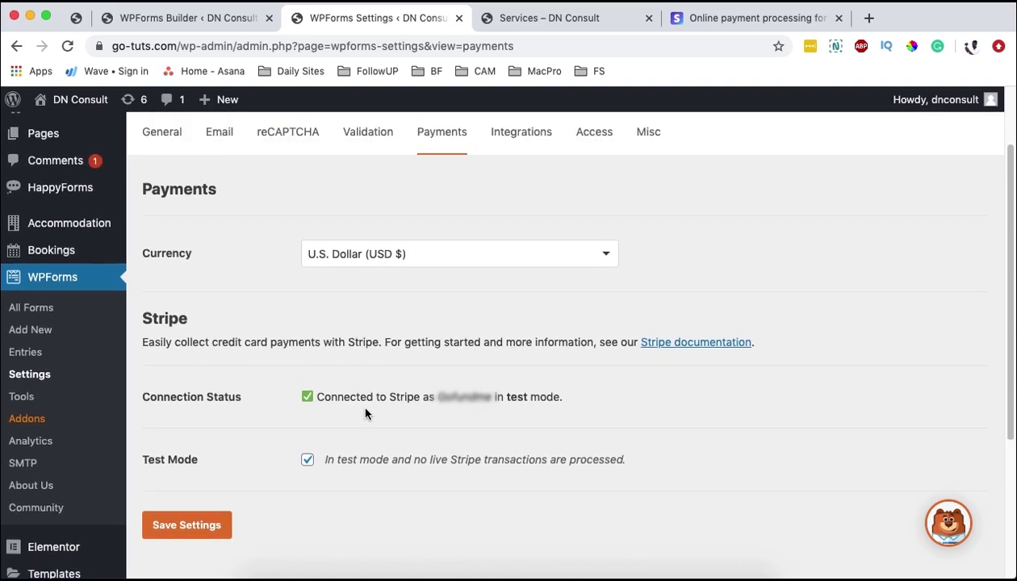
{"action": "left_click", "coordinate": [311, 402]}
{"action": "left_click", "coordinate": [308, 461]}
{"action": "left_click", "coordinate": [308, 461]}
{"action": "left_click", "coordinate": [378, 255]}
{"action": "scroll", "coordinate": [388, 513], "scroll_direction": "down", "scroll_amount": 10}
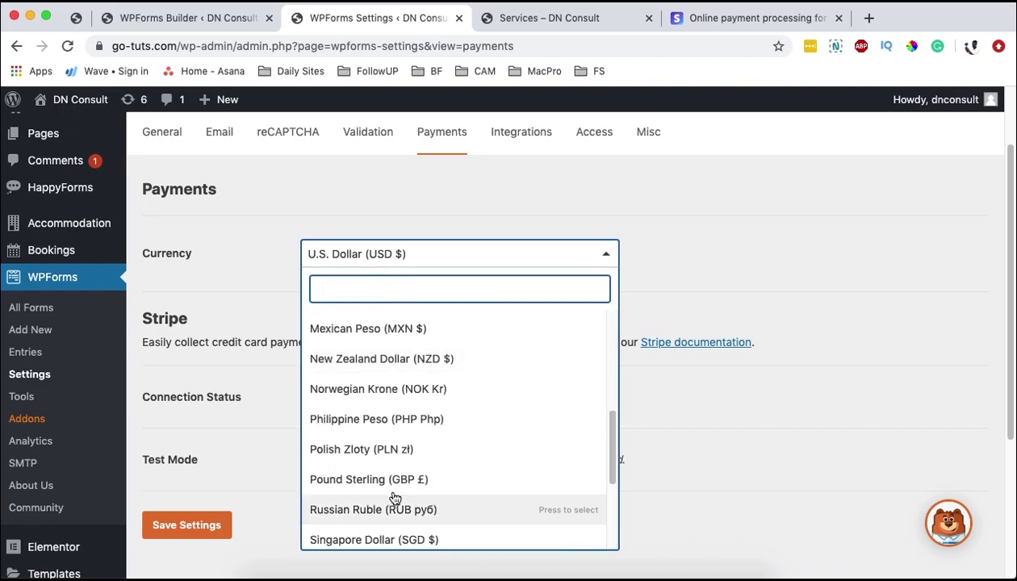
{"action": "left_click", "coordinate": [362, 255]}
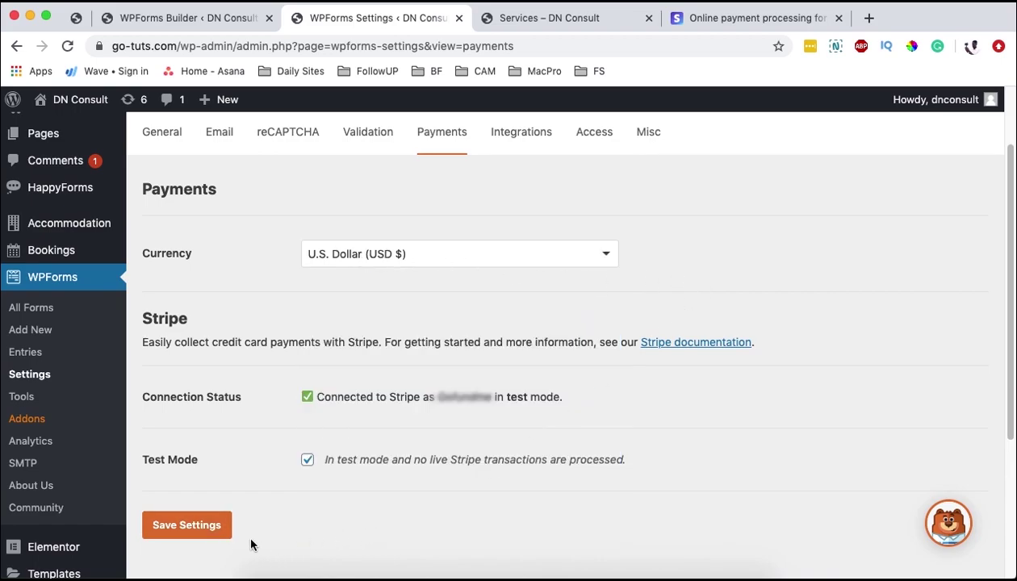
Step: Reconnect the Stripe account, then save the Payments settings with Test Mode on
{"action": "scroll", "coordinate": [376, 487], "scroll_direction": "down", "scroll_amount": 1}
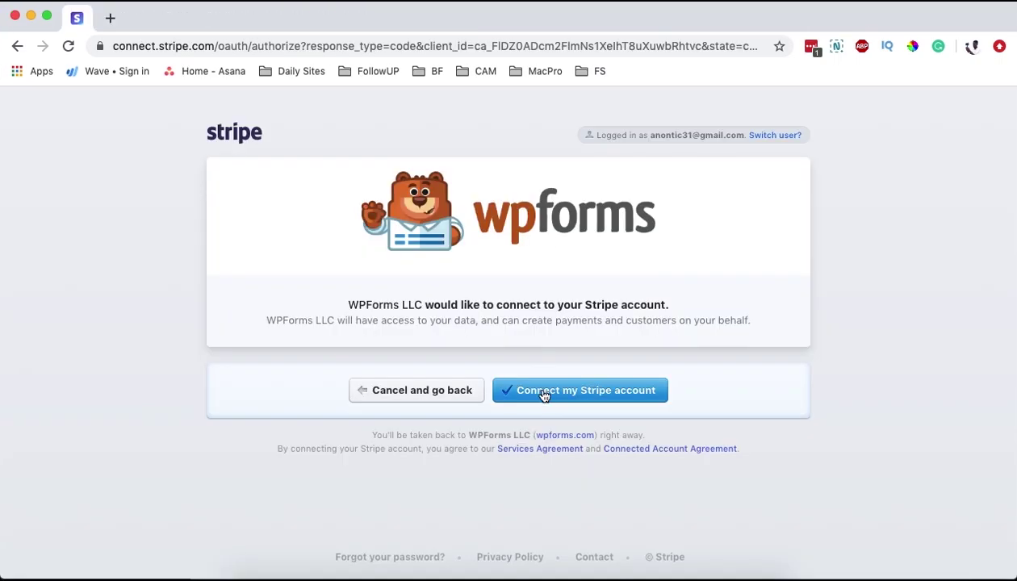
{"action": "left_click", "coordinate": [557, 391]}
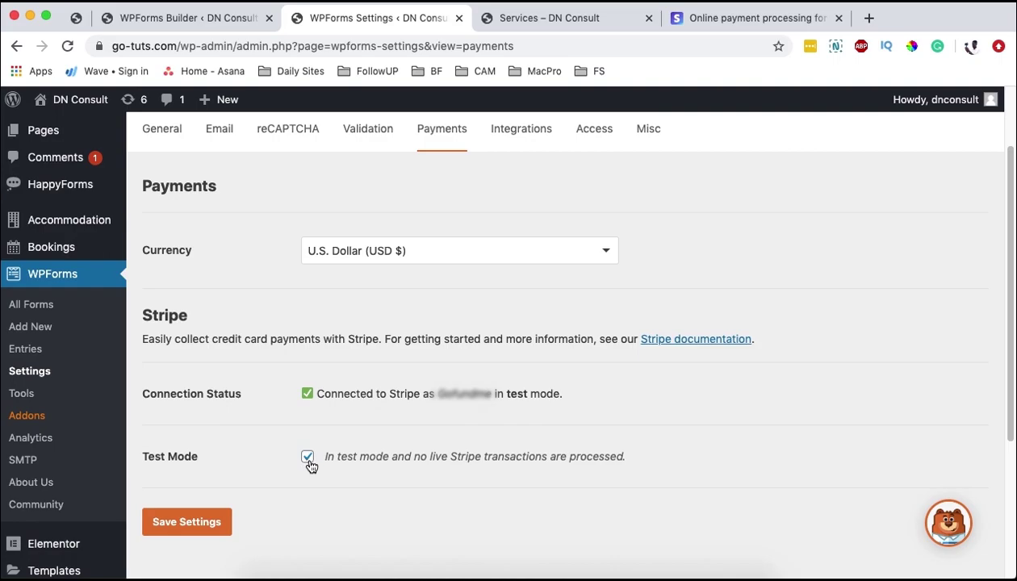
{"action": "left_click", "coordinate": [307, 458]}
{"action": "left_click", "coordinate": [528, 394]}
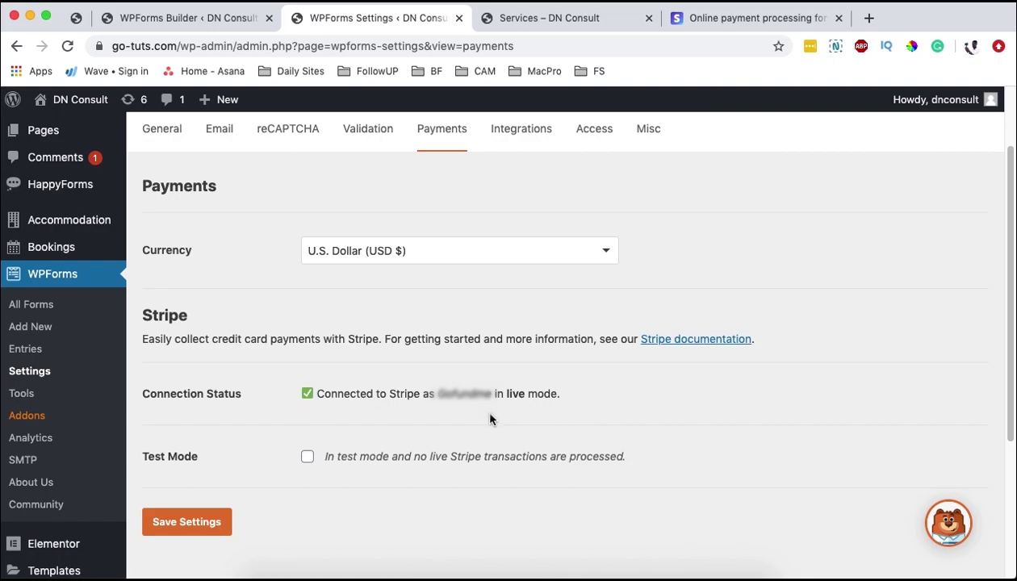
{"action": "left_click", "coordinate": [308, 458]}
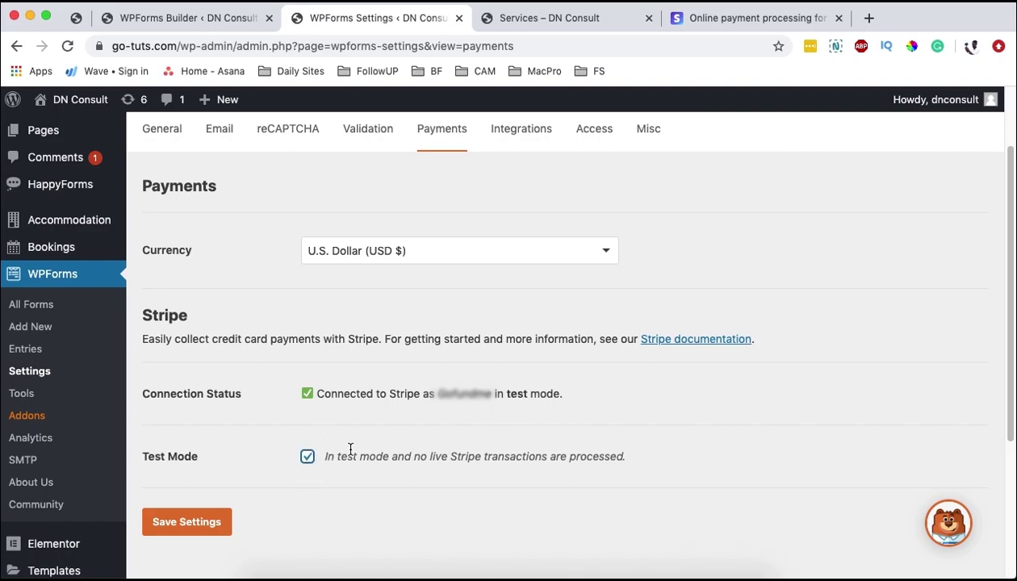
{"action": "left_click", "coordinate": [193, 527]}
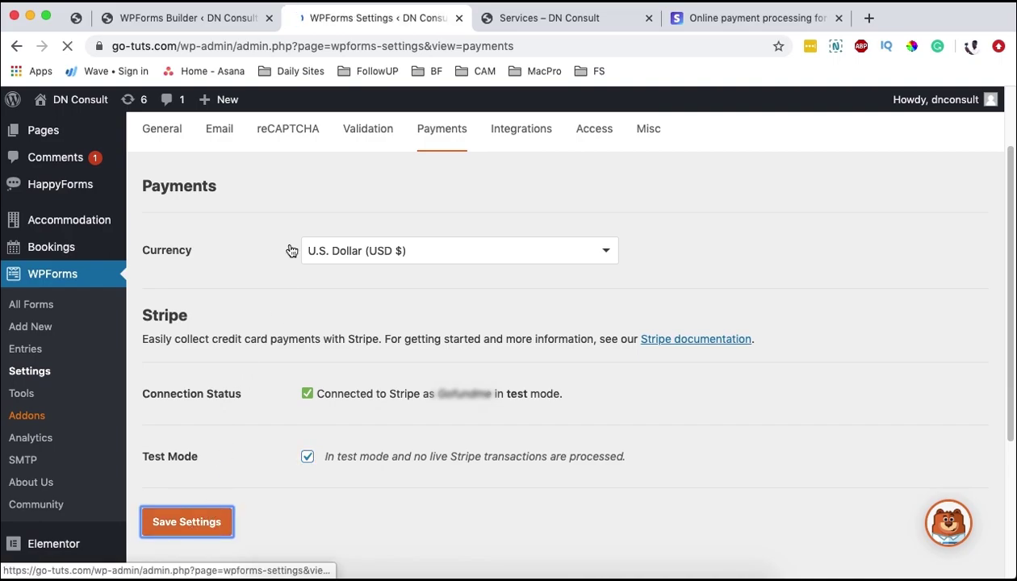
Step: Go to the WordPress All Pages list
{"action": "scroll", "coordinate": [118, 415], "scroll_direction": "down", "scroll_amount": 4}
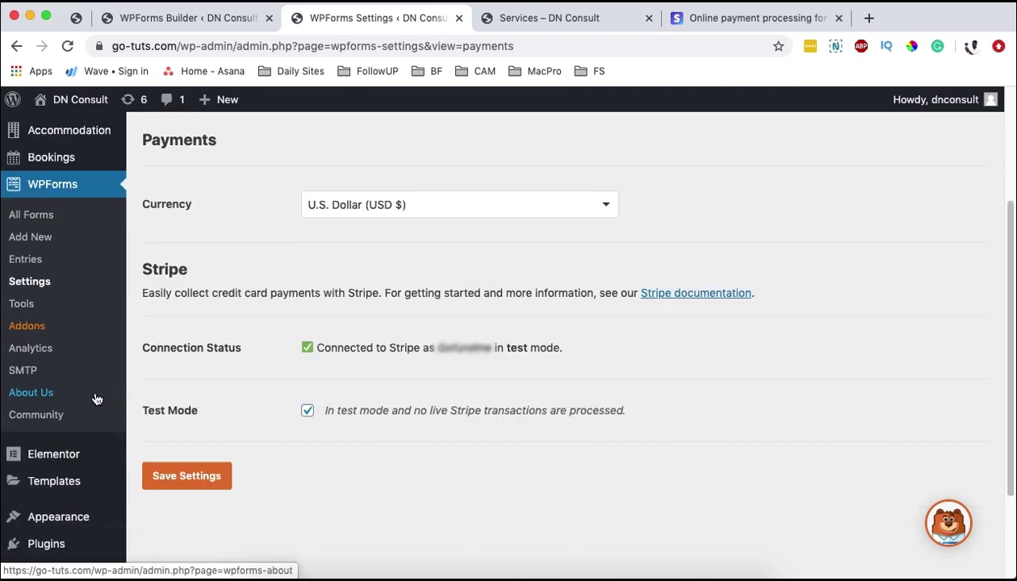
{"action": "scroll", "coordinate": [96, 397], "scroll_direction": "up", "scroll_amount": 4}
{"action": "mouse_move", "coordinate": [38, 233]}
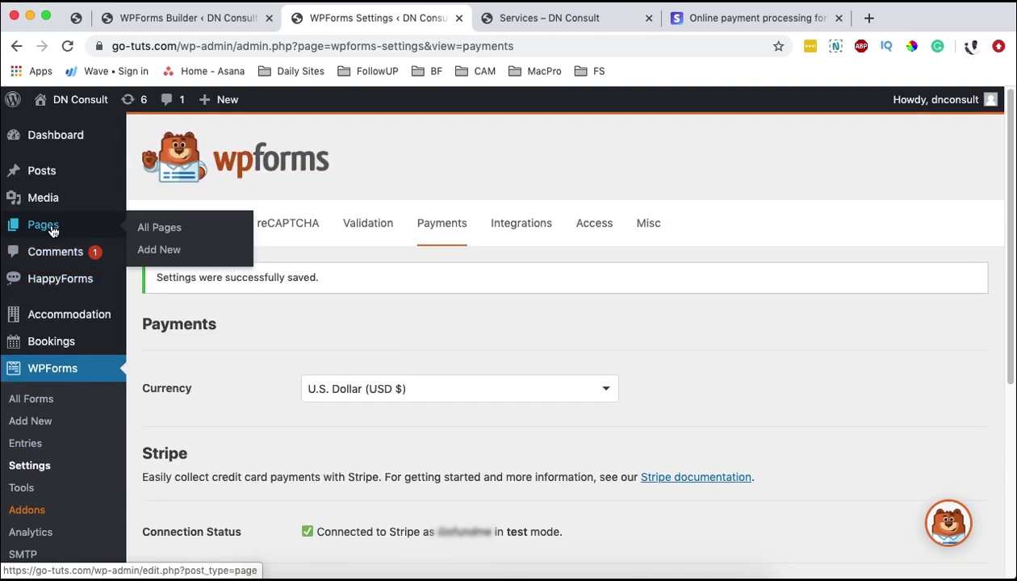
{"action": "left_click", "coordinate": [162, 235]}
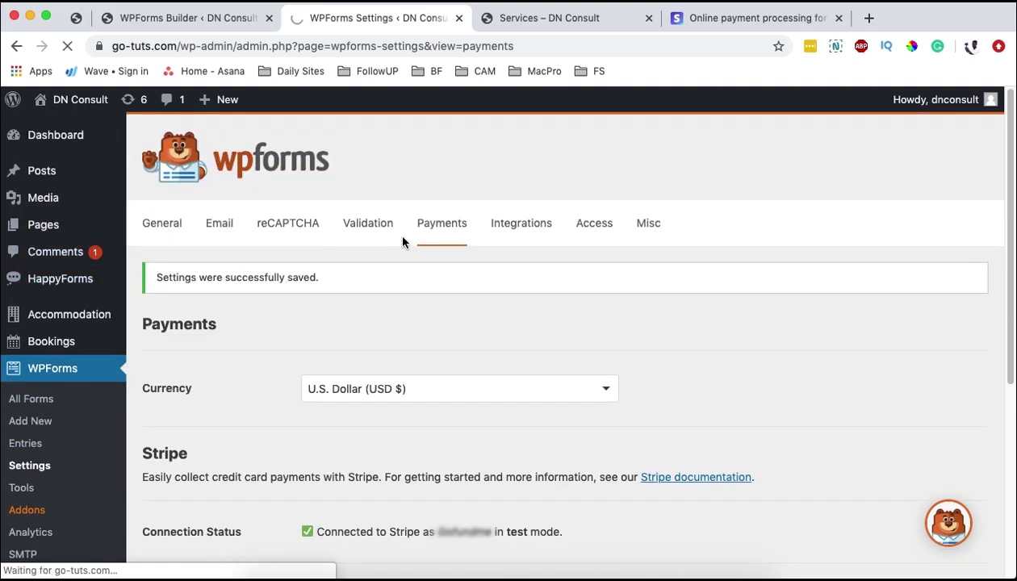
Step: Open the Services page in Elementor and try the Special Request field on the live page
{"action": "scroll", "coordinate": [452, 351], "scroll_direction": "down", "scroll_amount": 8}
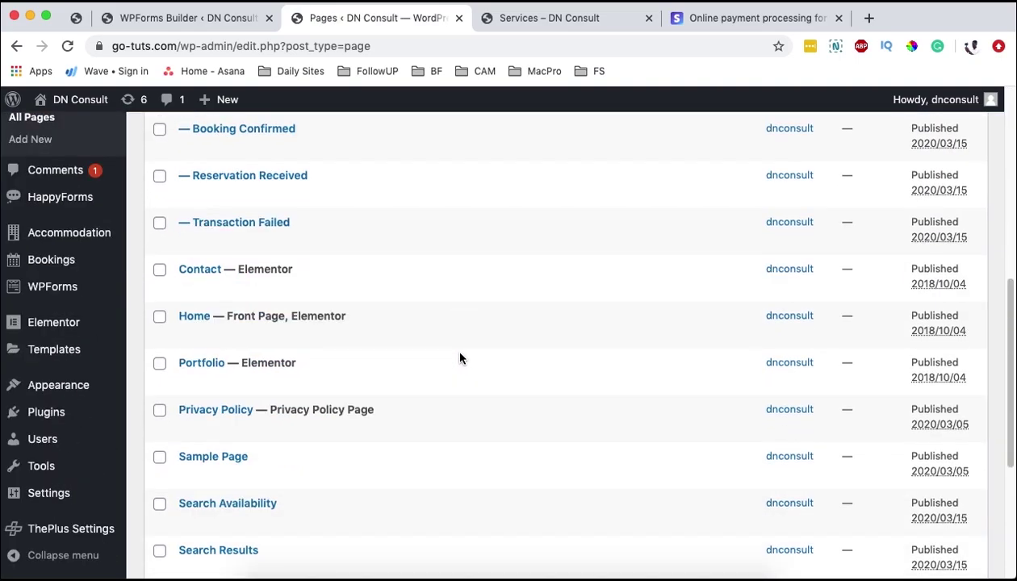
{"action": "scroll", "coordinate": [450, 357], "scroll_direction": "down", "scroll_amount": 3}
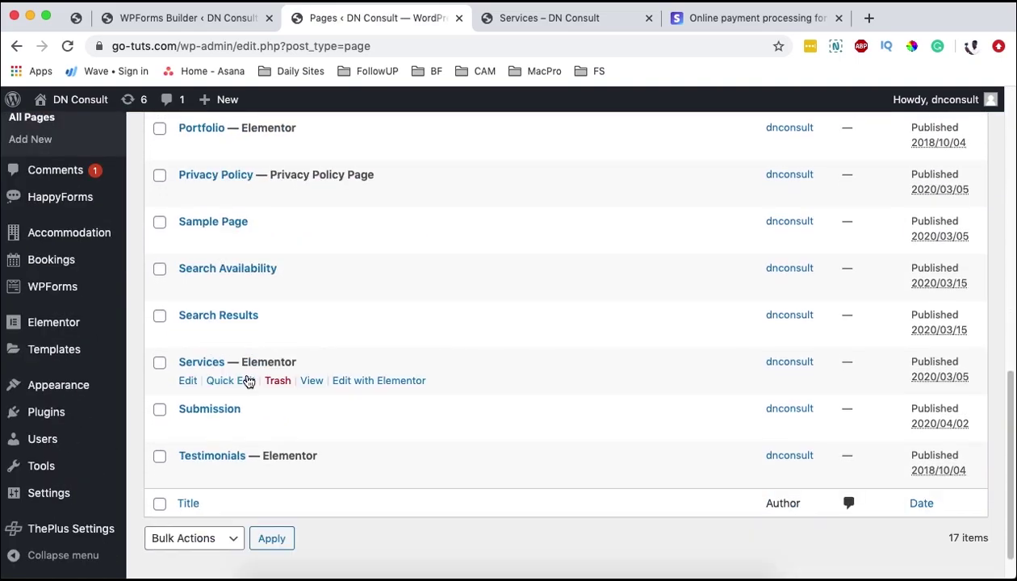
{"action": "left_click", "coordinate": [367, 380]}
{"action": "left_click", "coordinate": [499, 24]}
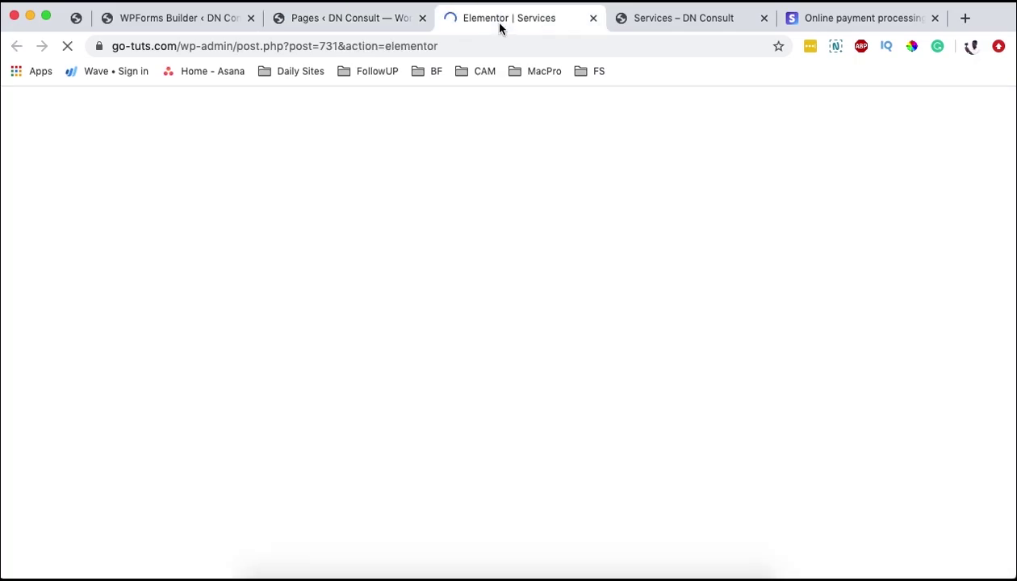
{"action": "left_click", "coordinate": [643, 22]}
{"action": "scroll", "coordinate": [370, 285], "scroll_direction": "up", "scroll_amount": 15}
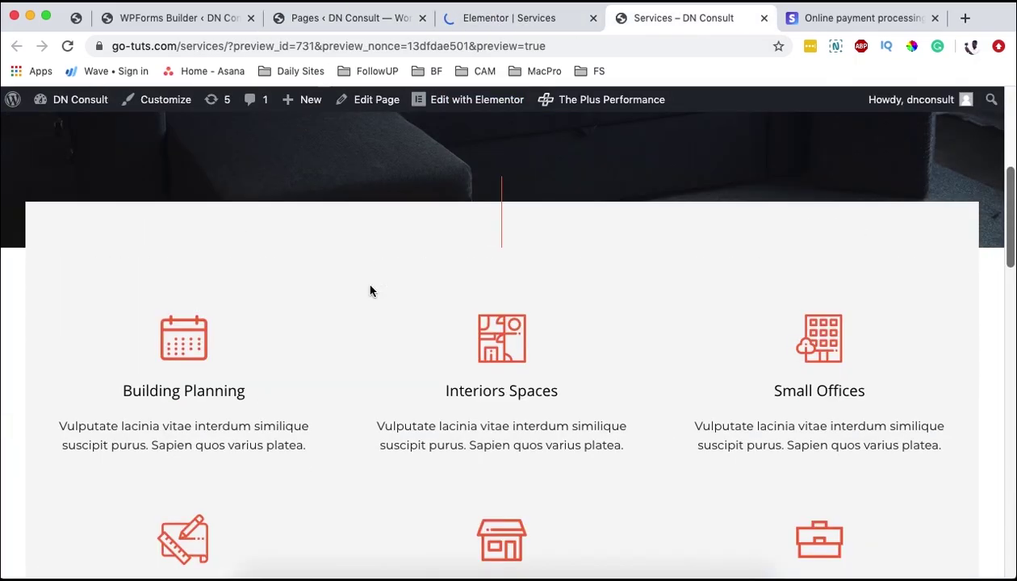
{"action": "scroll", "coordinate": [370, 285], "scroll_direction": "down", "scroll_amount": 7}
{"action": "scroll", "coordinate": [373, 287], "scroll_direction": "down", "scroll_amount": 5}
{"action": "left_click", "coordinate": [371, 497]}
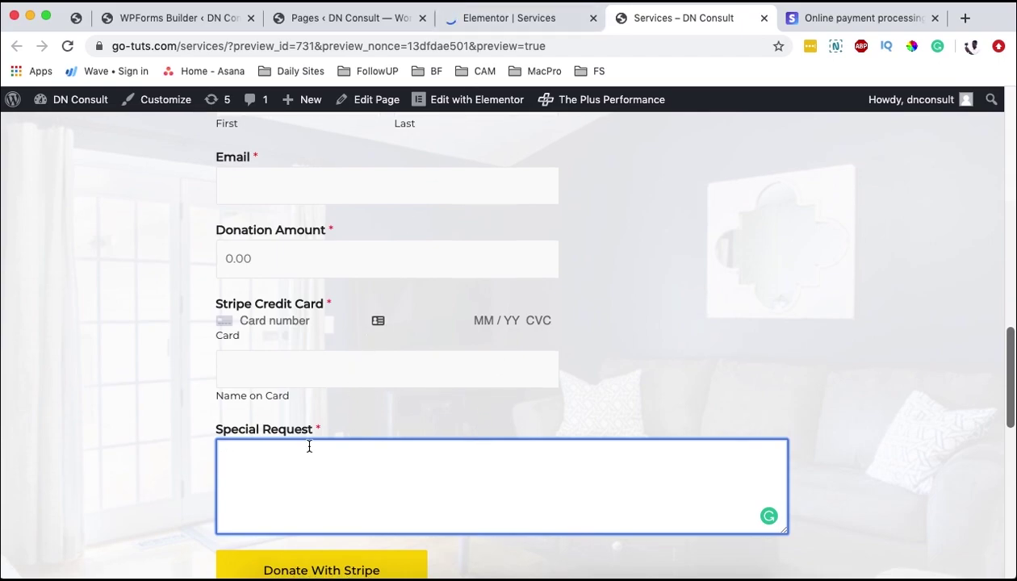
Step: Back in the Elementor editor, insert a new empty section above the dark section
{"action": "left_click", "coordinate": [489, 17]}
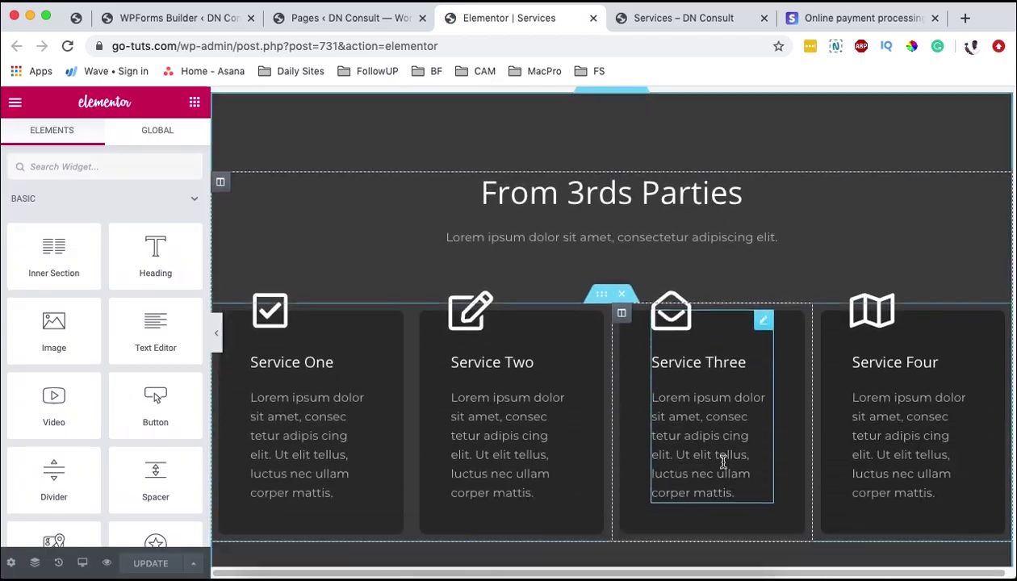
{"action": "scroll", "coordinate": [724, 459], "scroll_direction": "up", "scroll_amount": 5}
{"action": "left_click", "coordinate": [589, 363]}
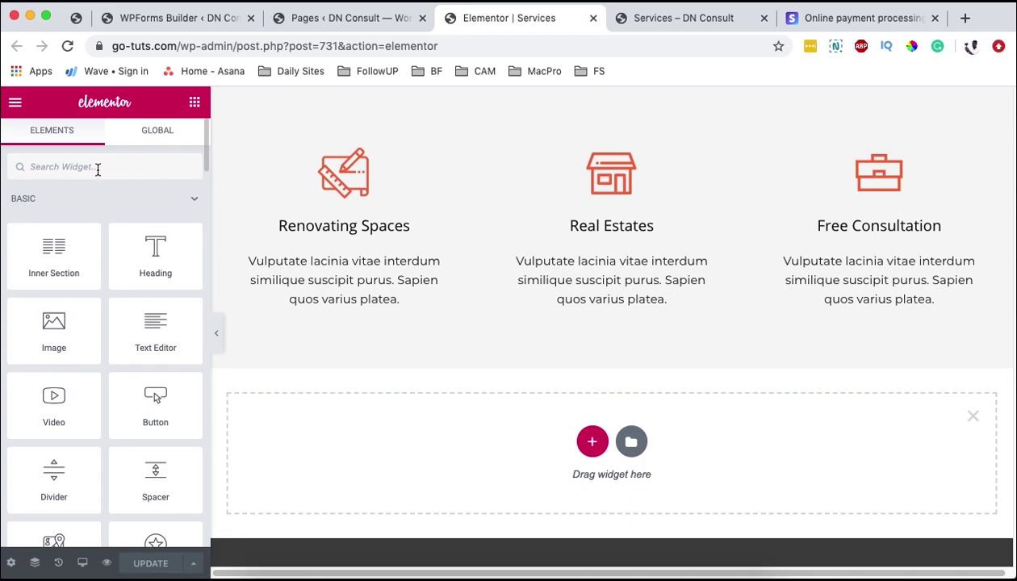
Step: Drop a Shortcode widget into the empty section and copy form 945's embed shortcode from WPForms
{"action": "type", "text": "sho"}
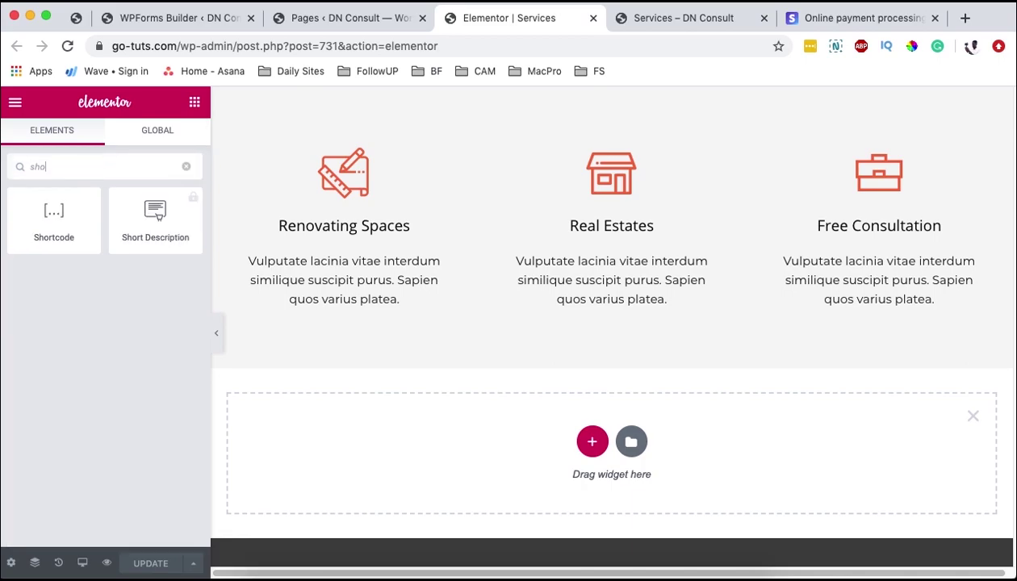
{"action": "left_click_drag", "start_coordinate": [53, 216], "coordinate": [607, 458]}
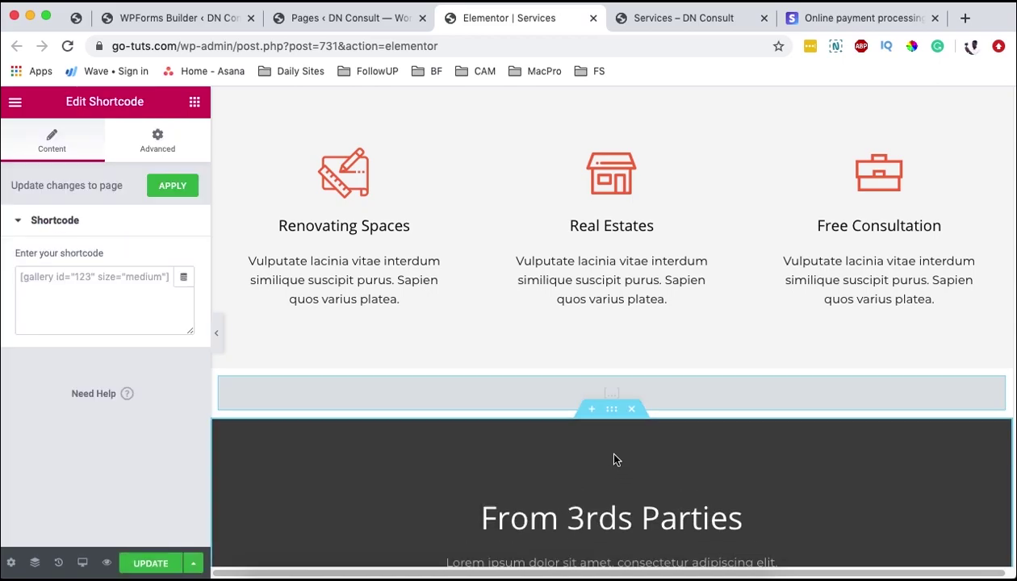
{"action": "left_click", "coordinate": [162, 19]}
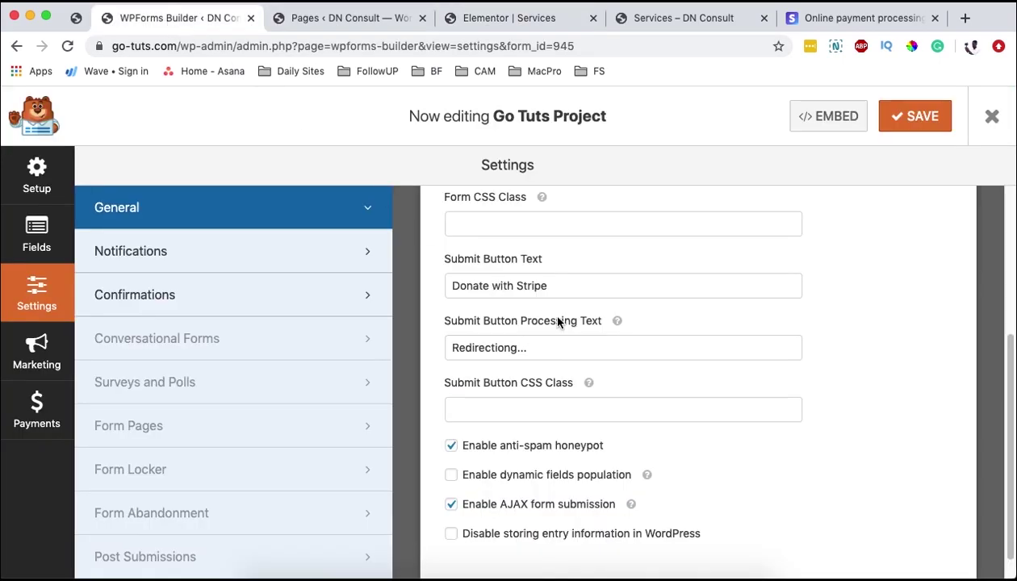
{"action": "scroll", "coordinate": [670, 370], "scroll_direction": "up", "scroll_amount": 5}
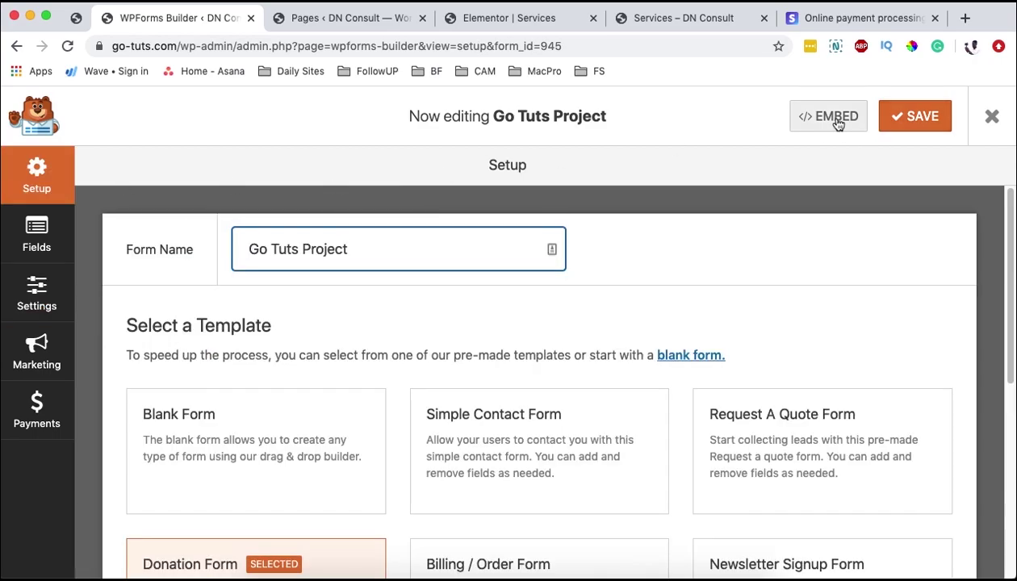
{"action": "left_click", "coordinate": [831, 118]}
{"action": "triple_click", "coordinate": [501, 226]}
{"action": "key", "text": "super+c"}
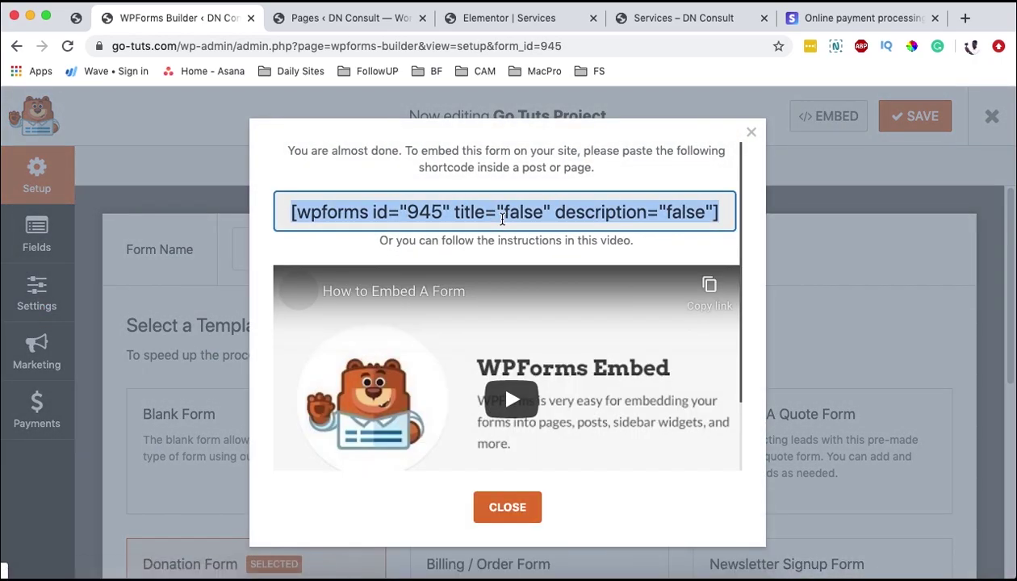
Step: Paste the form shortcode into the Shortcode widget and apply it to the preview
{"action": "left_click", "coordinate": [482, 22]}
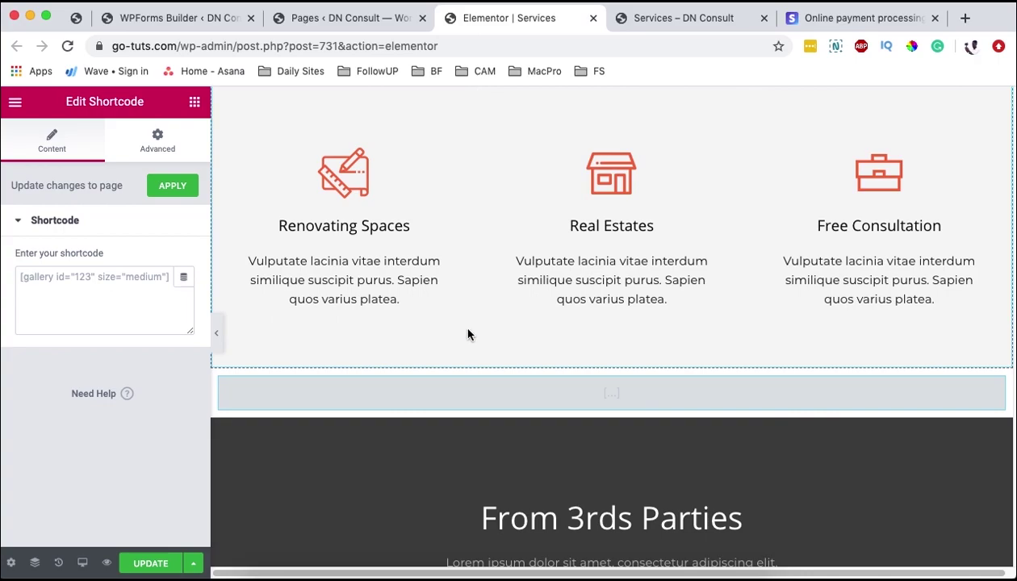
{"action": "left_click", "coordinate": [162, 281]}
{"action": "key", "text": "super+v"}
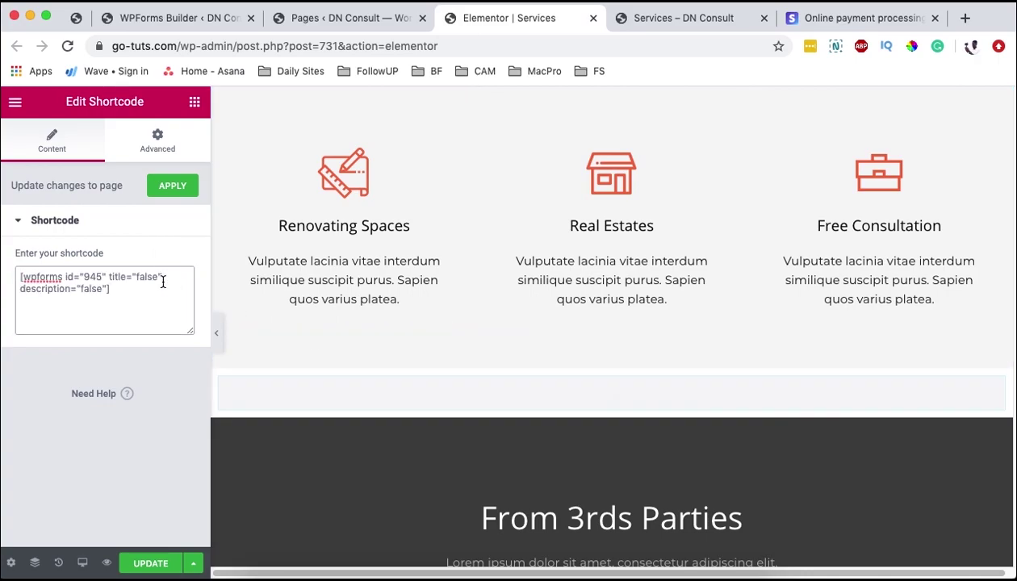
{"action": "scroll", "coordinate": [668, 360], "scroll_direction": "down", "scroll_amount": 5}
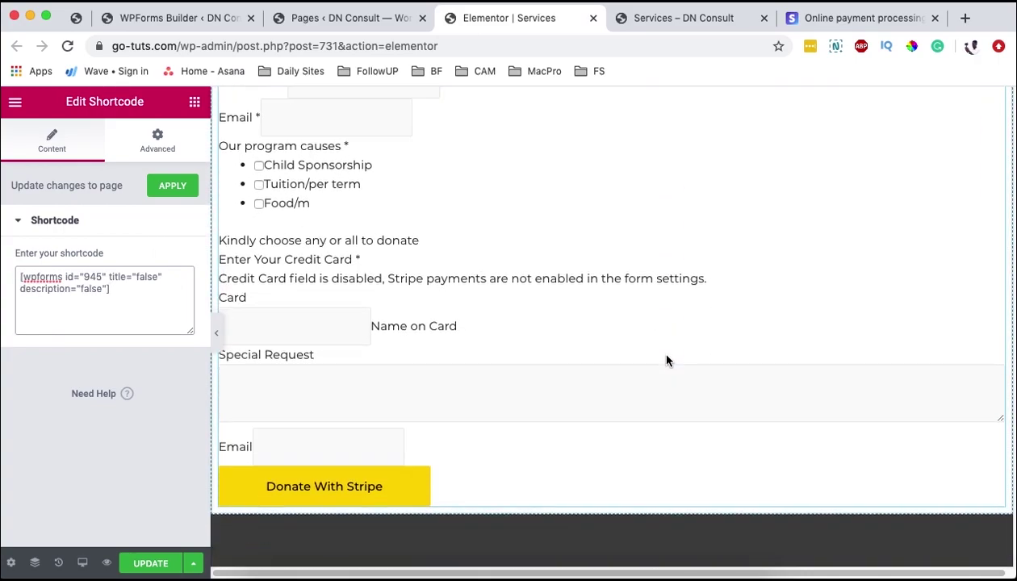
{"action": "scroll", "coordinate": [667, 360], "scroll_direction": "up", "scroll_amount": 2}
{"action": "scroll", "coordinate": [667, 360], "scroll_direction": "up", "scroll_amount": 1}
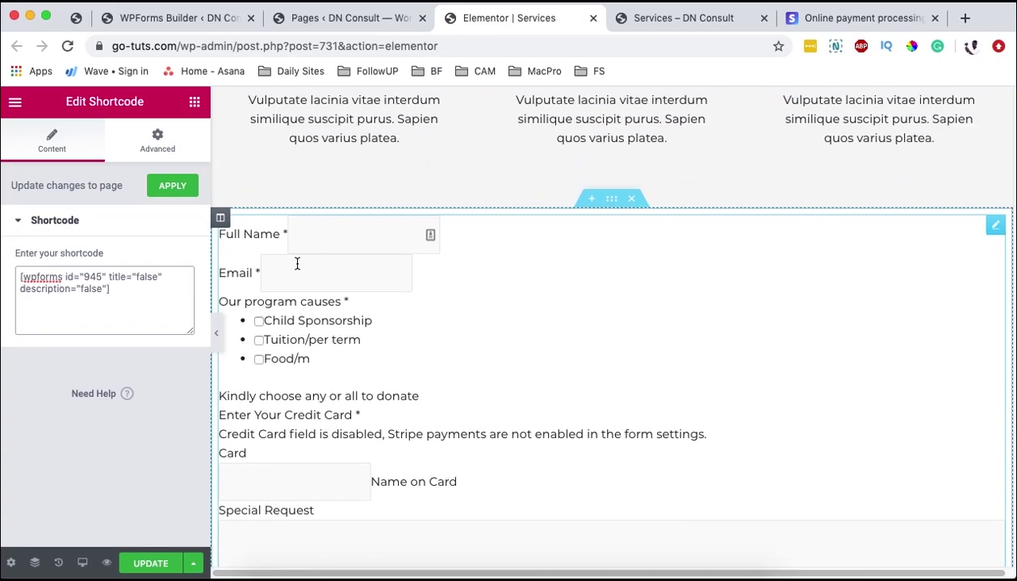
{"action": "left_click", "coordinate": [170, 190]}
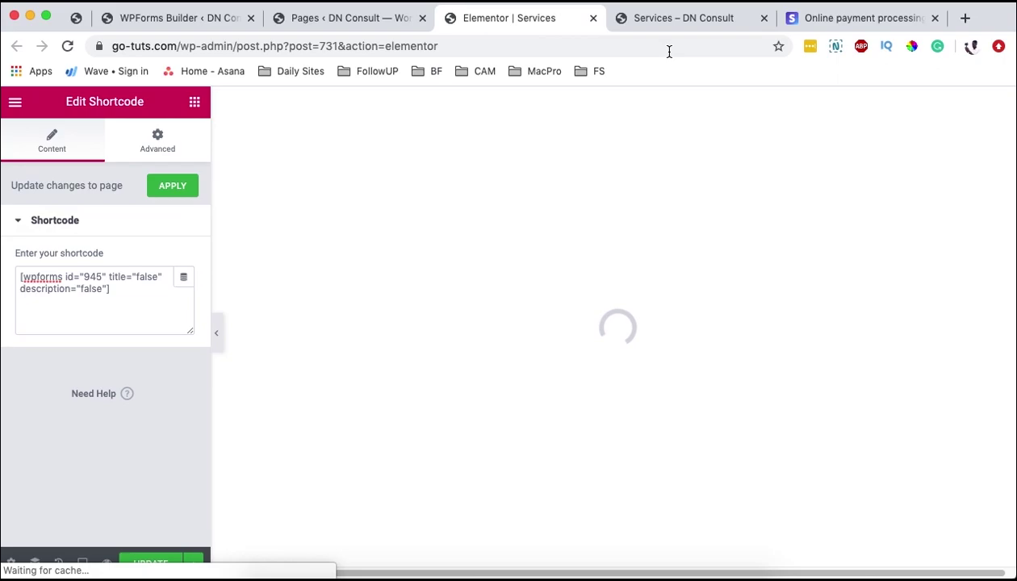
Step: Scroll to the previewed donation form and test leaving Full Name and Email empty
{"action": "scroll", "coordinate": [635, 300], "scroll_direction": "down", "scroll_amount": 3}
{"action": "scroll", "coordinate": [637, 298], "scroll_direction": "down", "scroll_amount": 2}
{"action": "scroll", "coordinate": [646, 310], "scroll_direction": "down", "scroll_amount": 1}
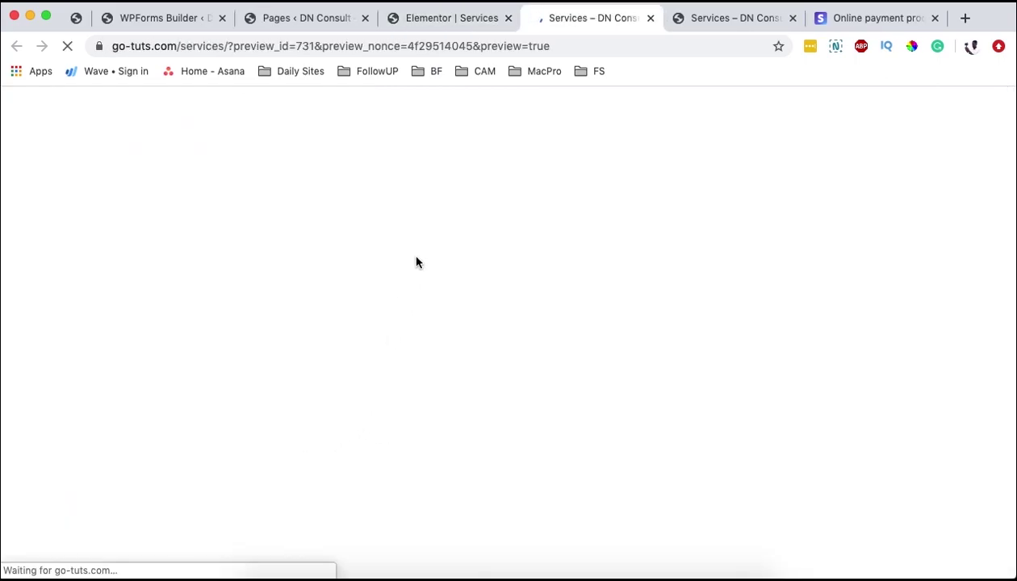
{"action": "scroll", "coordinate": [546, 436], "scroll_direction": "down", "scroll_amount": 15}
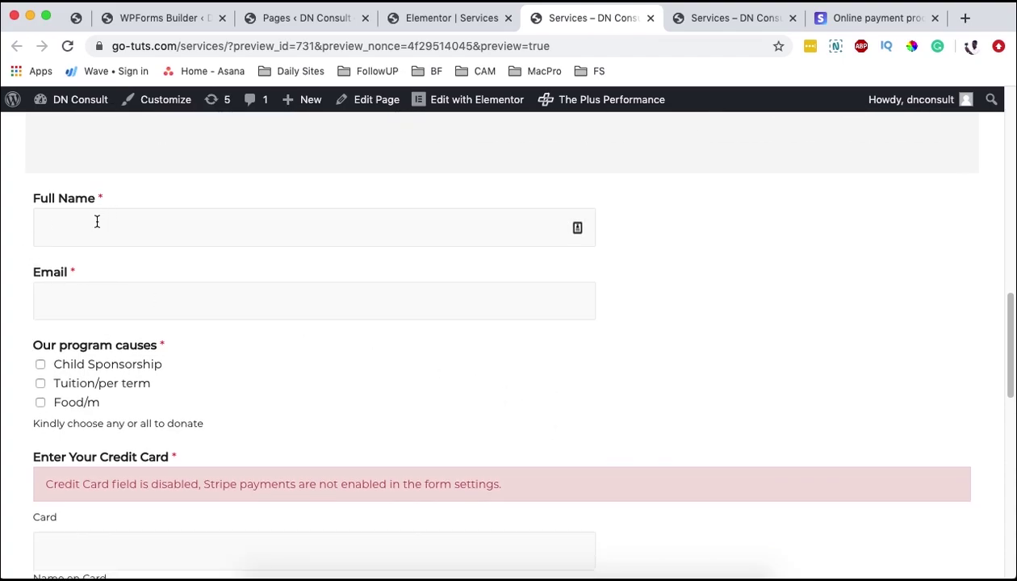
{"action": "left_click", "coordinate": [97, 222]}
{"action": "left_click", "coordinate": [654, 258]}
{"action": "left_click", "coordinate": [161, 314]}
{"action": "left_click", "coordinate": [699, 345]}
Step: Tick and untick the causes to trigger the required warning, ending with all three ticked
{"action": "scroll", "coordinate": [97, 378], "scroll_direction": "down", "scroll_amount": 1}
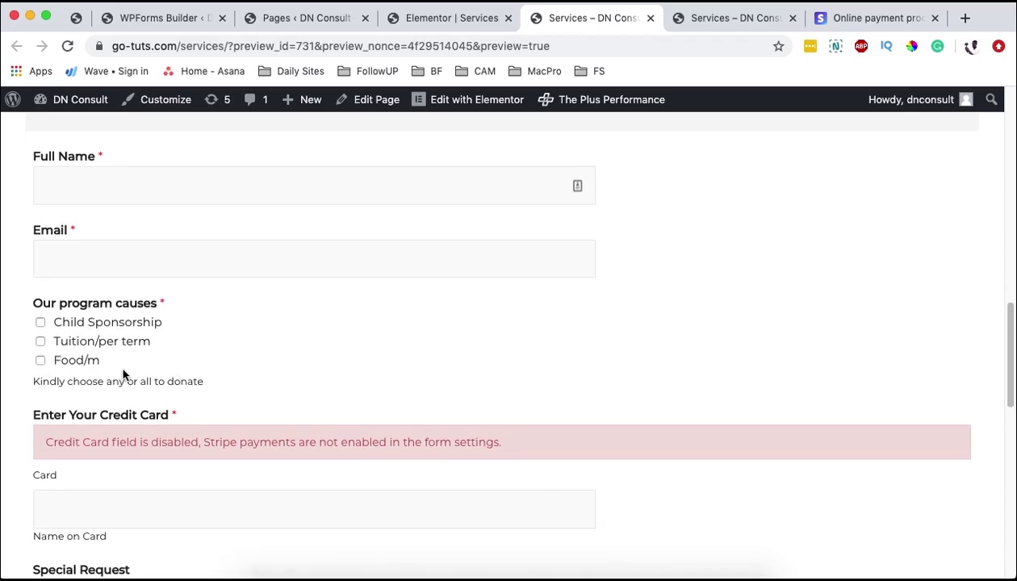
{"action": "left_click", "coordinate": [41, 323]}
{"action": "left_click", "coordinate": [40, 322]}
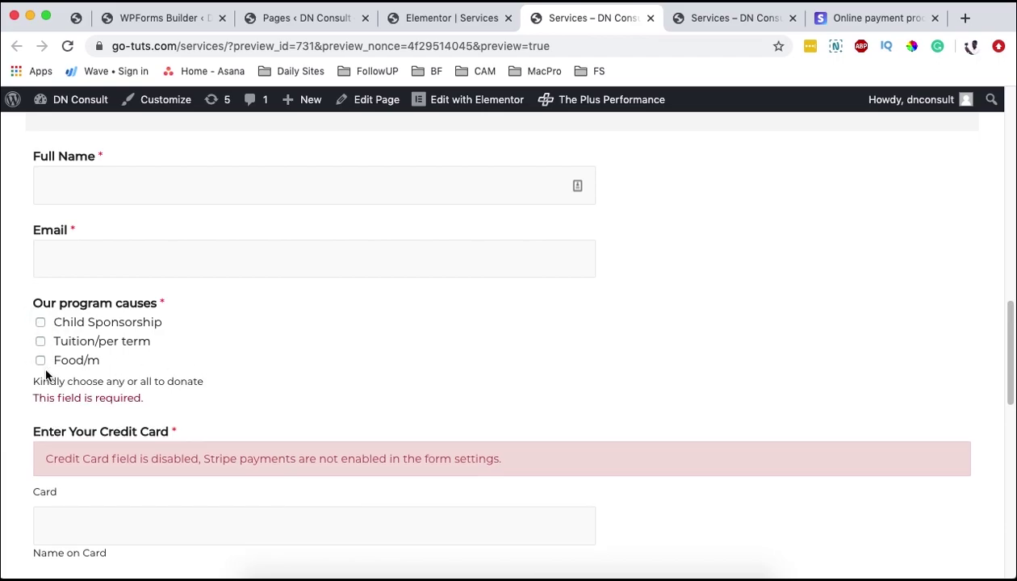
{"action": "left_click", "coordinate": [41, 361]}
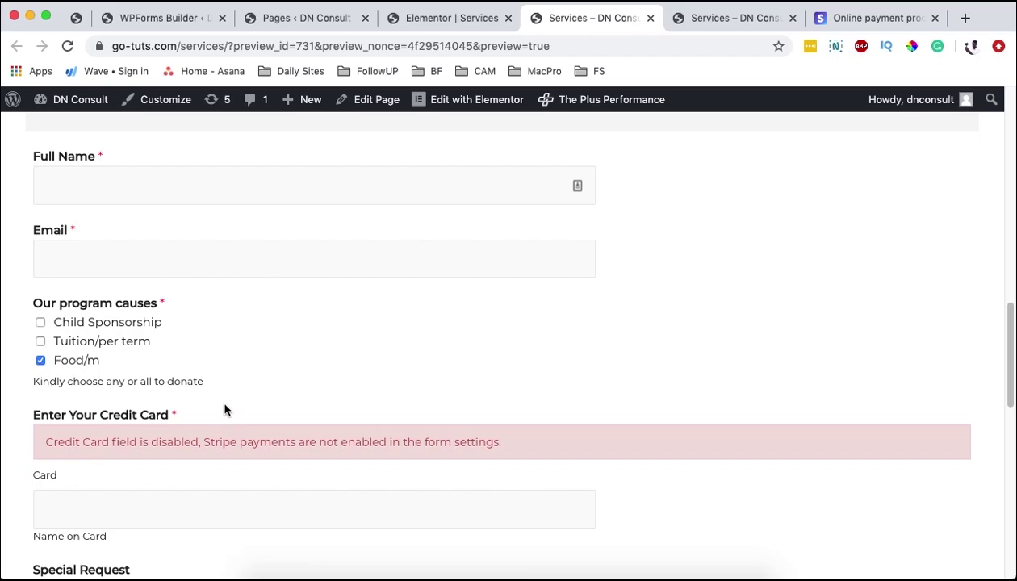
{"action": "left_click", "coordinate": [41, 360]}
{"action": "left_click", "coordinate": [40, 342]}
{"action": "left_click", "coordinate": [40, 361]}
{"action": "left_click", "coordinate": [40, 323]}
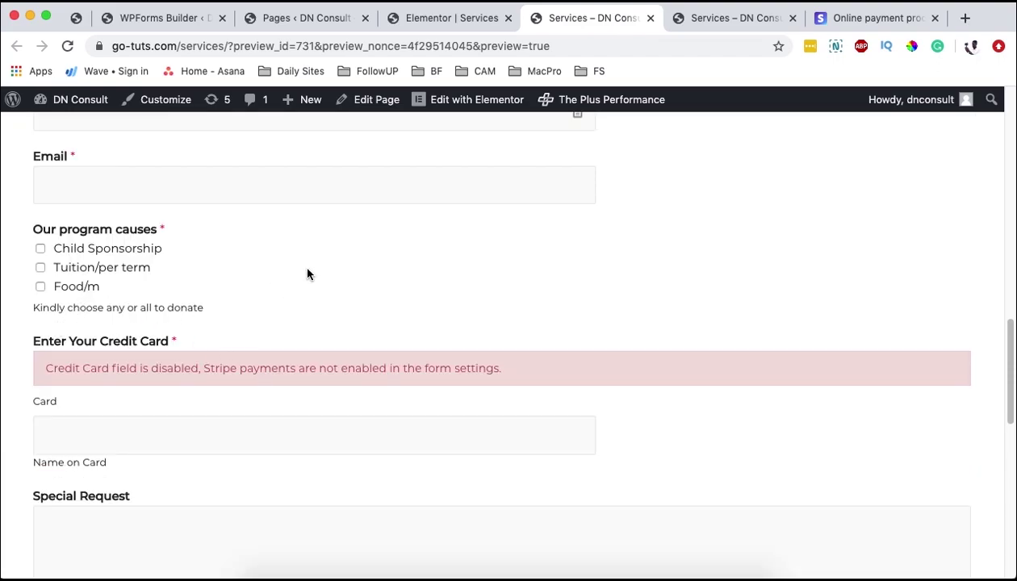
{"action": "left_click", "coordinate": [452, 17]}
{"action": "left_click", "coordinate": [292, 19]}
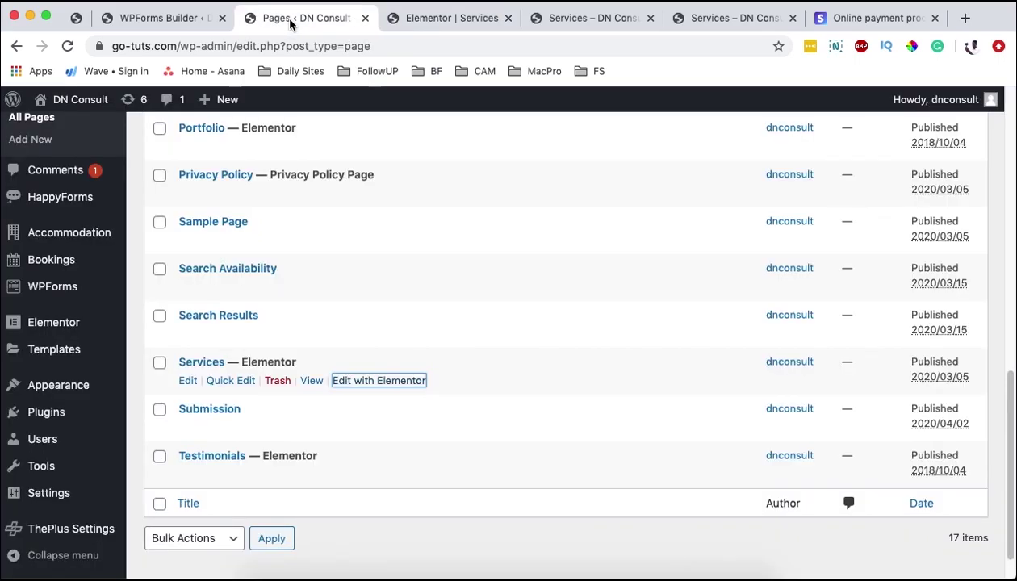
Step: In the form builder, add a Total field and place it above the credit card field
{"action": "left_click", "coordinate": [184, 18]}
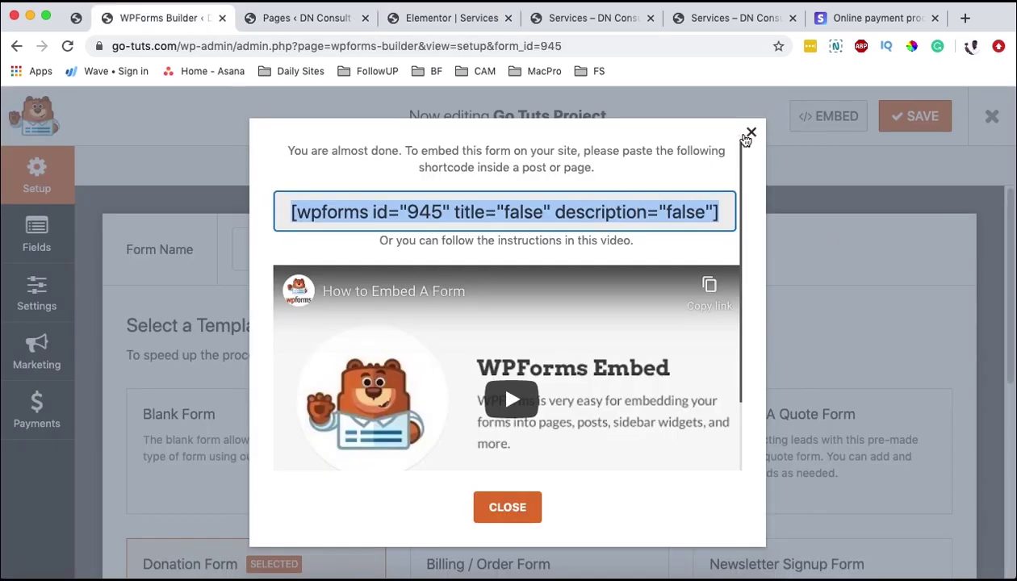
{"action": "left_click", "coordinate": [749, 134]}
{"action": "left_click", "coordinate": [37, 242]}
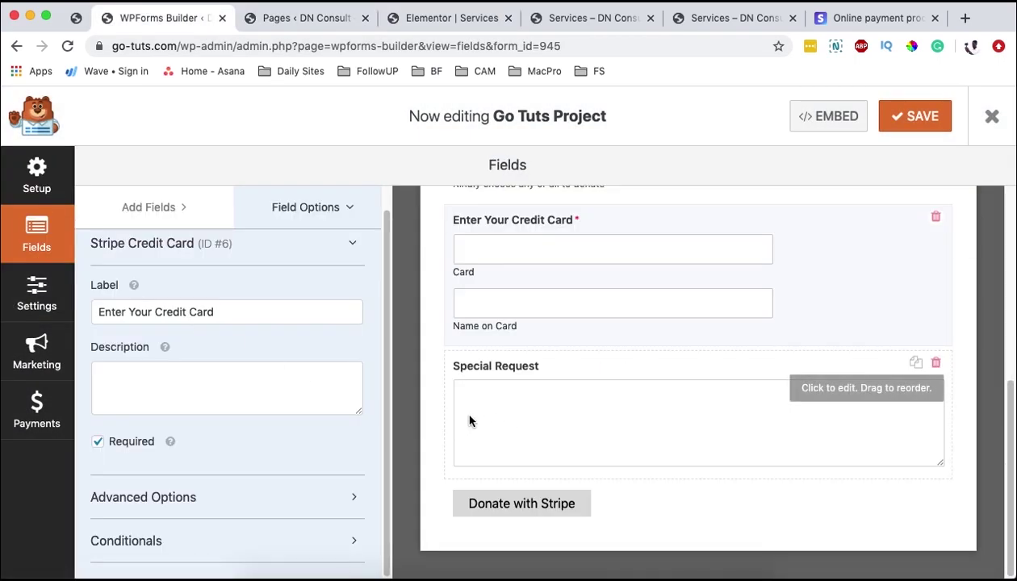
{"action": "scroll", "coordinate": [137, 235], "scroll_direction": "up", "scroll_amount": 2}
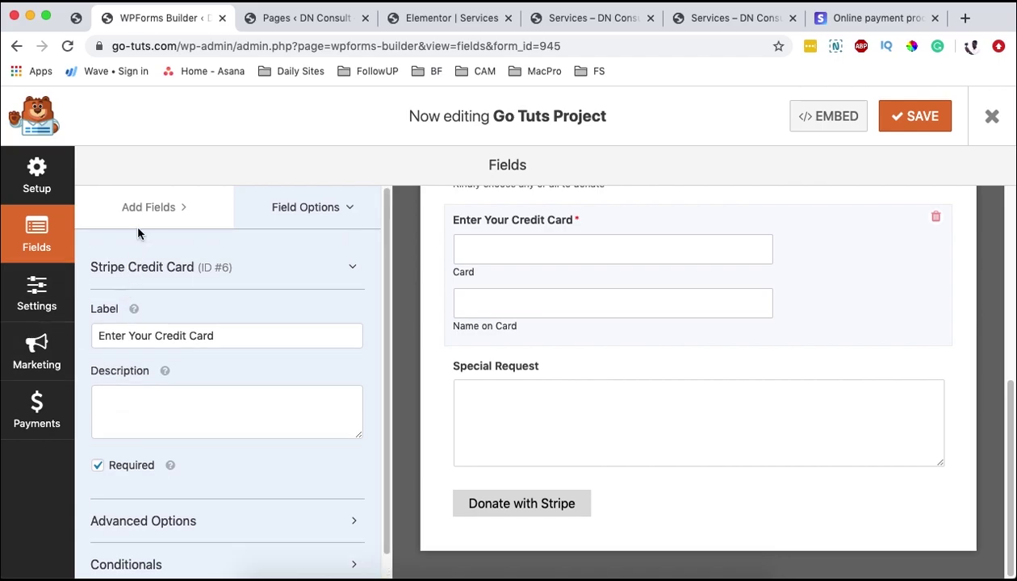
{"action": "left_click", "coordinate": [144, 208]}
{"action": "scroll", "coordinate": [211, 444], "scroll_direction": "down", "scroll_amount": 5}
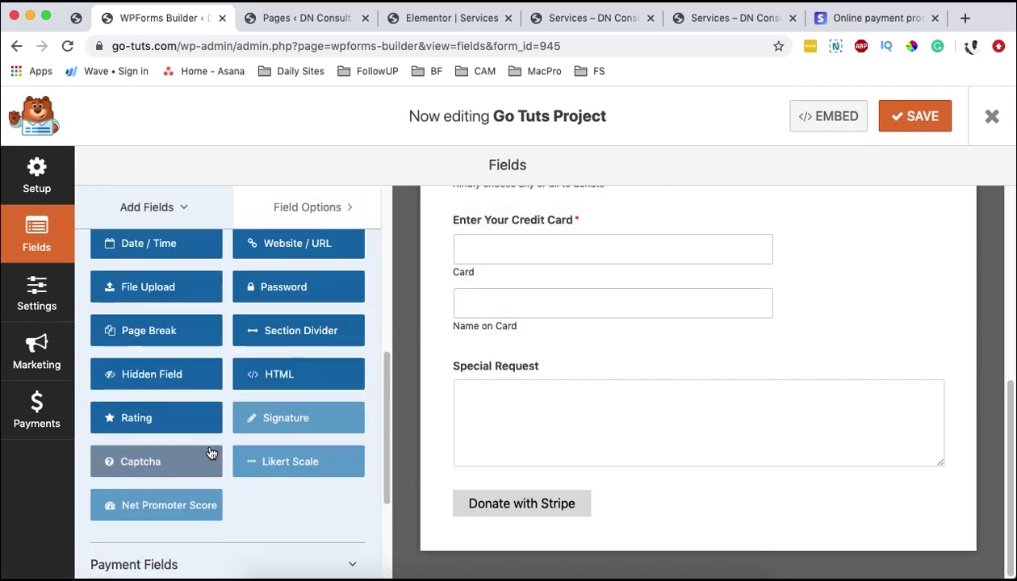
{"action": "scroll", "coordinate": [208, 448], "scroll_direction": "down", "scroll_amount": 4}
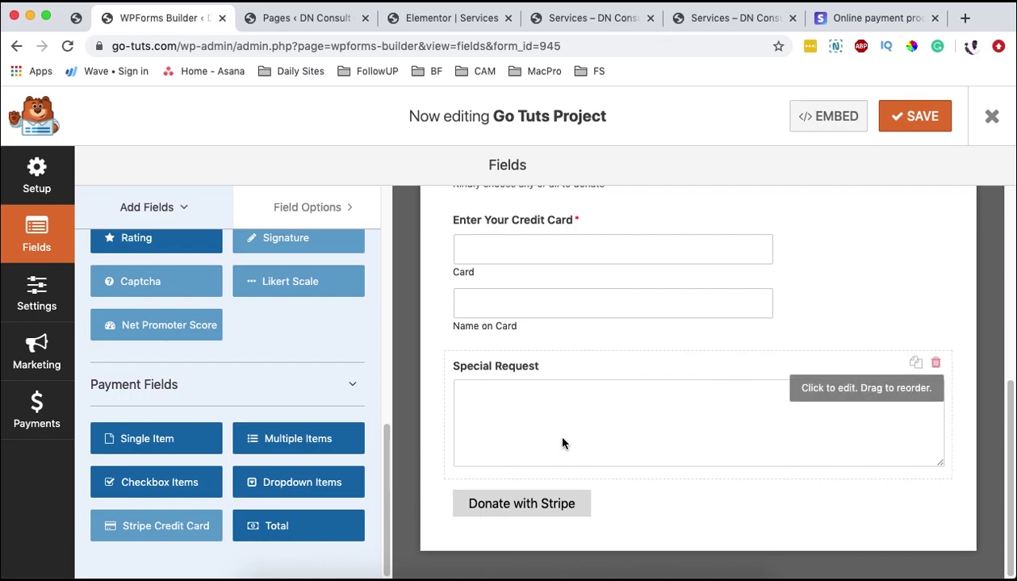
{"action": "left_click", "coordinate": [286, 530]}
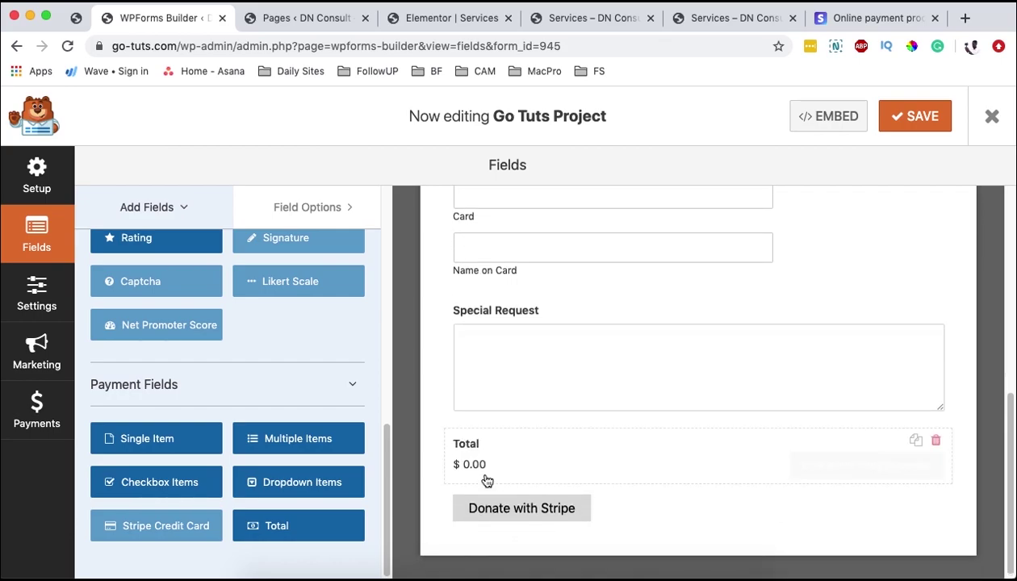
{"action": "scroll", "coordinate": [488, 508], "scroll_direction": "up", "scroll_amount": 2}
{"action": "left_click_drag", "start_coordinate": [482, 552], "coordinate": [500, 280]}
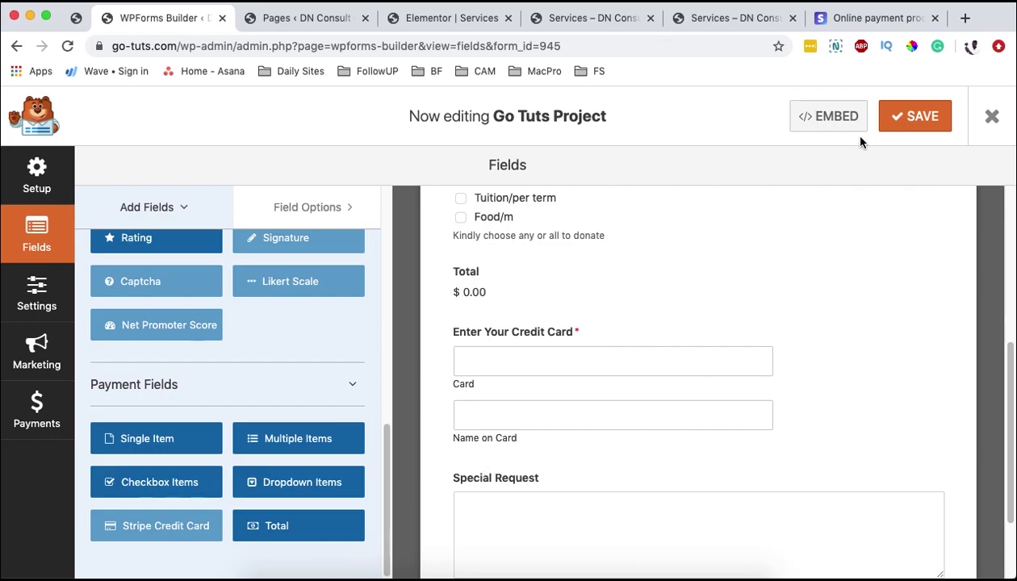
Step: Save the donation form and acknowledge the Stripe payments warning
{"action": "left_click", "coordinate": [908, 121]}
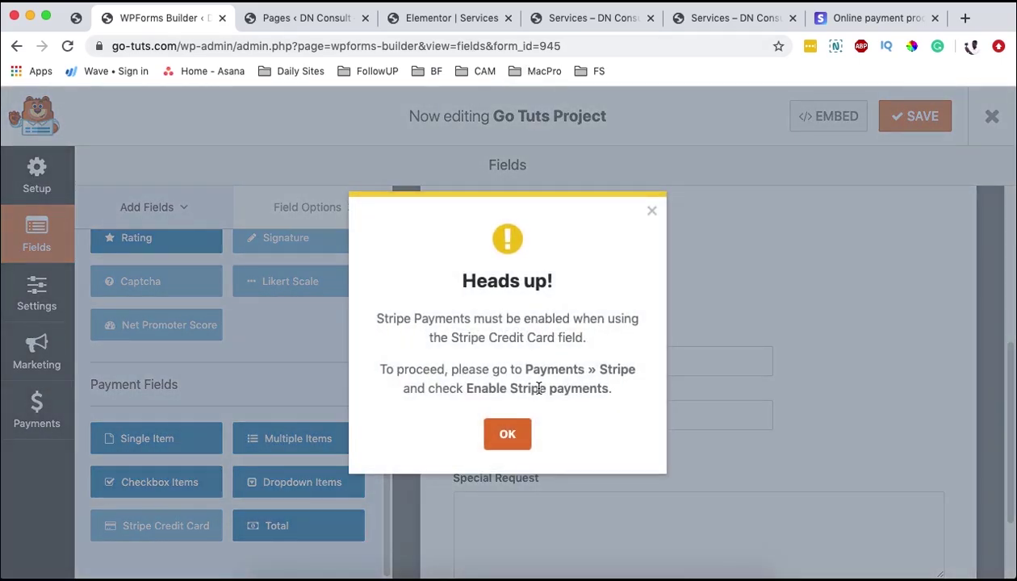
{"action": "left_click", "coordinate": [508, 436]}
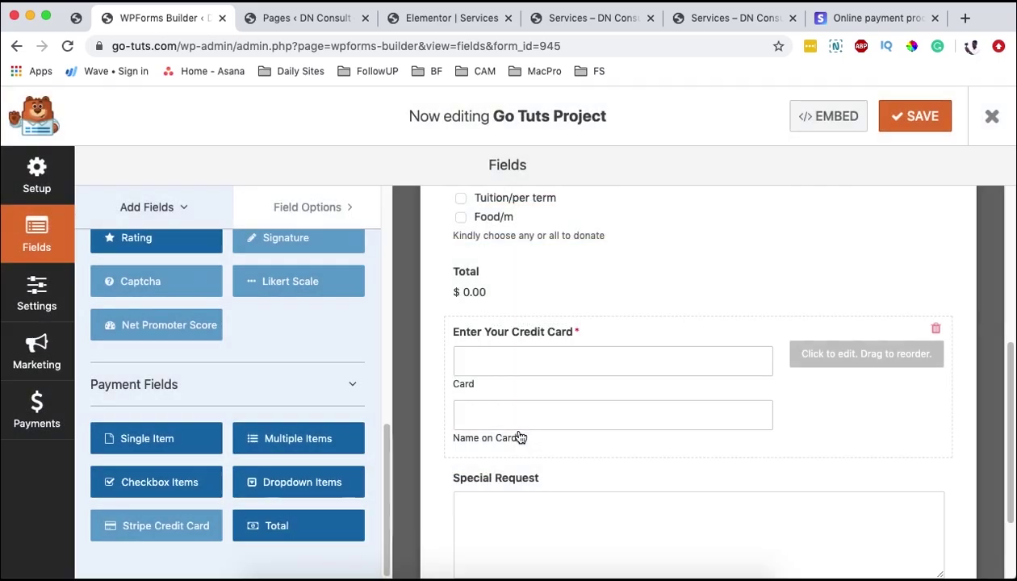
{"action": "left_click", "coordinate": [431, 23]}
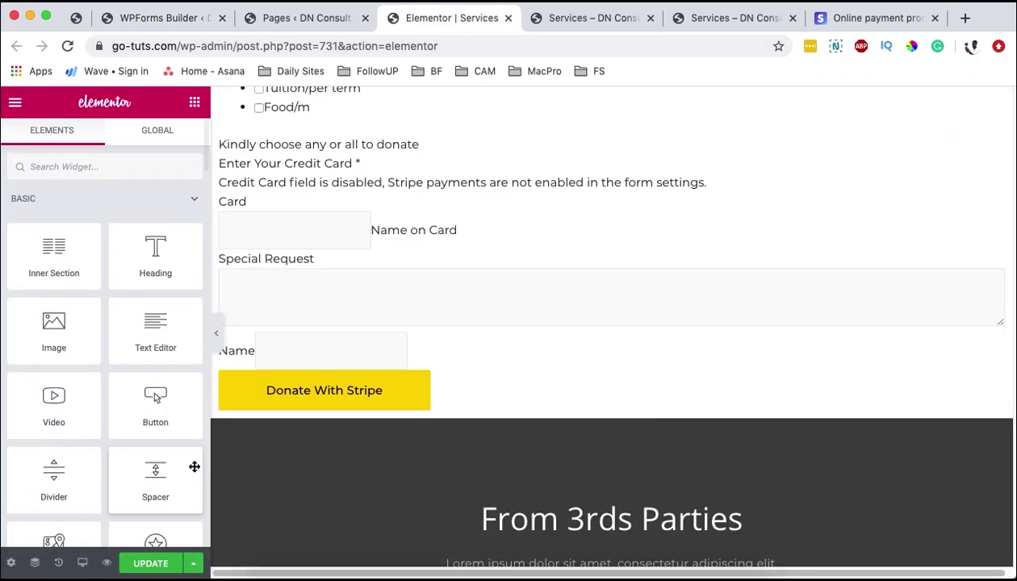
Step: Preview the Services page and tick Child Sponsorship, Tuition/per term and Food/m so Total shows $ 190.00
{"action": "left_click", "coordinate": [107, 565]}
{"action": "scroll", "coordinate": [544, 417], "scroll_direction": "down", "scroll_amount": 15}
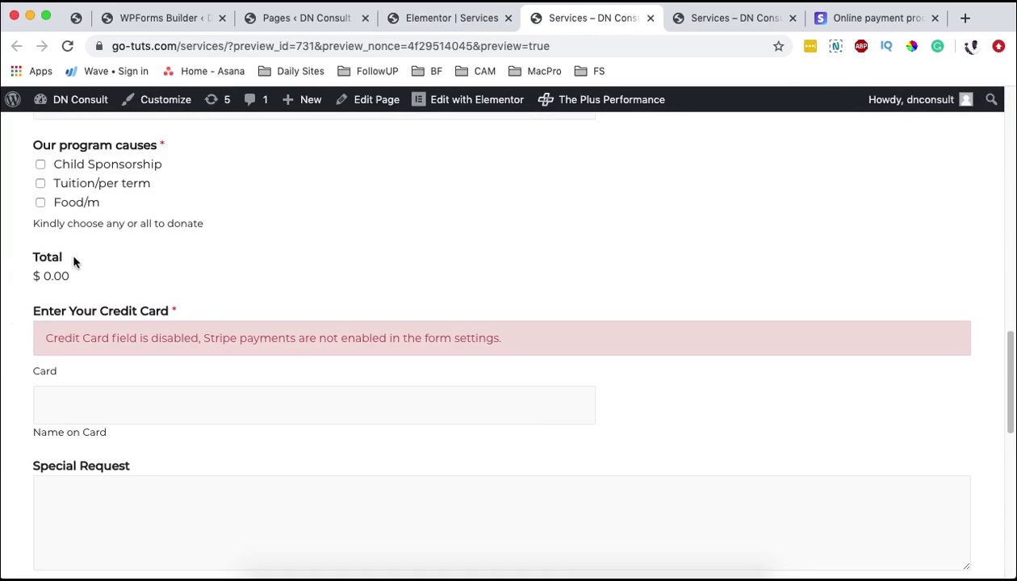
{"action": "left_click", "coordinate": [41, 203]}
{"action": "left_click", "coordinate": [40, 203]}
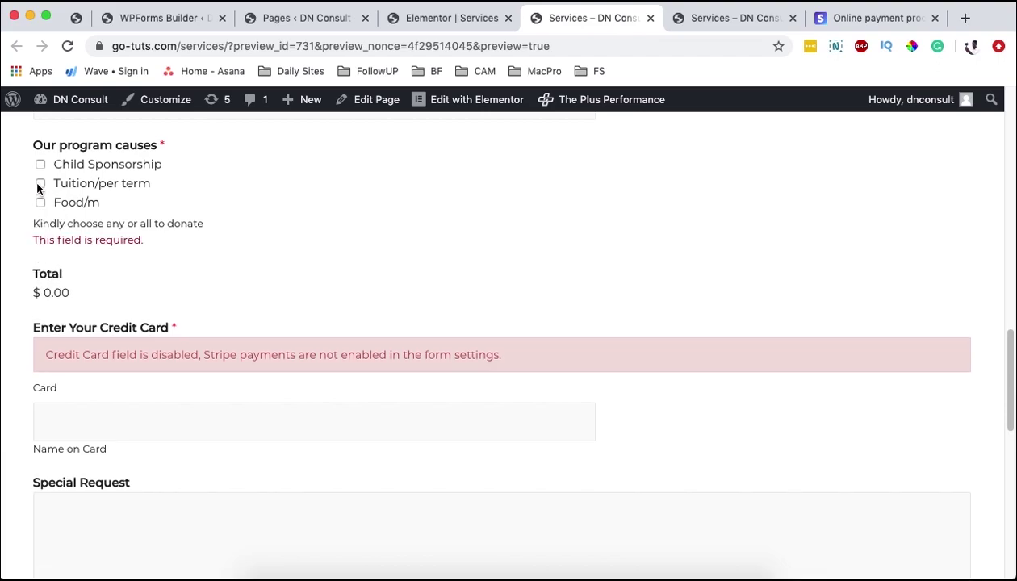
{"action": "left_click", "coordinate": [40, 183]}
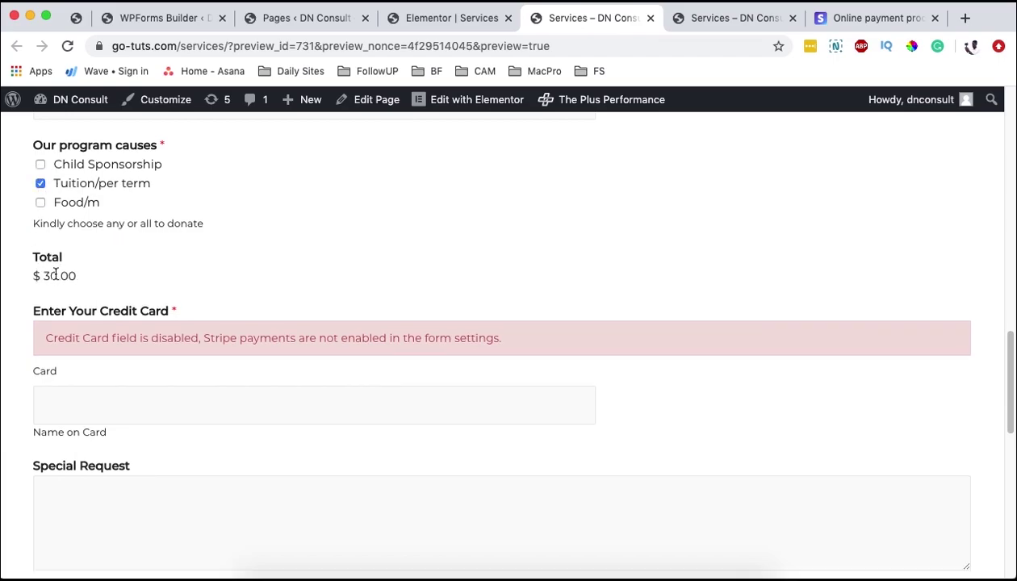
{"action": "left_click", "coordinate": [40, 183]}
{"action": "left_click", "coordinate": [40, 164]}
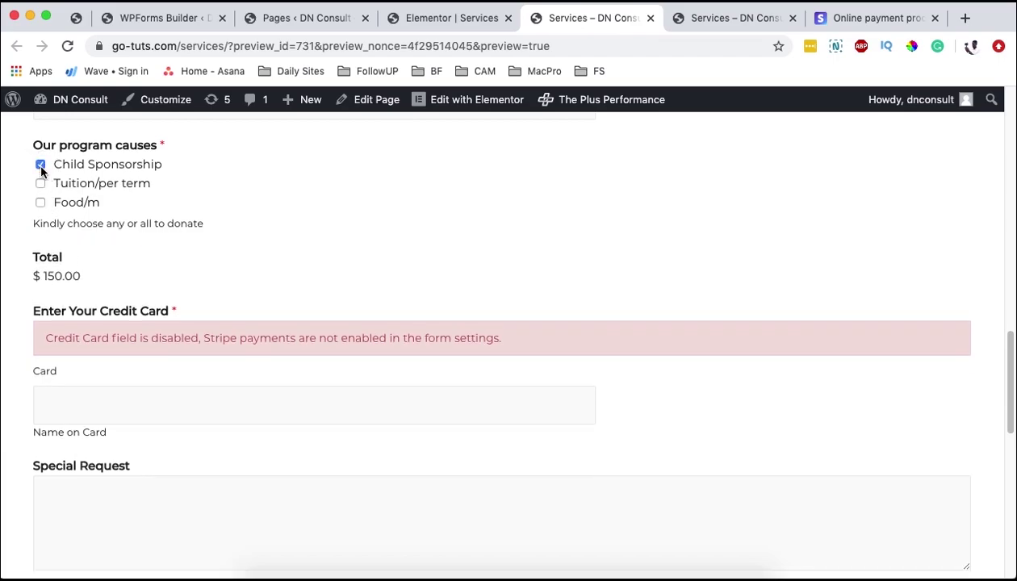
{"action": "left_click", "coordinate": [40, 183]}
{"action": "left_click", "coordinate": [40, 203]}
Step: Highlight the Stripe-disabled error message, then return to the Pages list
{"action": "left_click_drag", "start_coordinate": [519, 340], "coordinate": [5, 347]}
{"action": "left_click", "coordinate": [155, 350]}
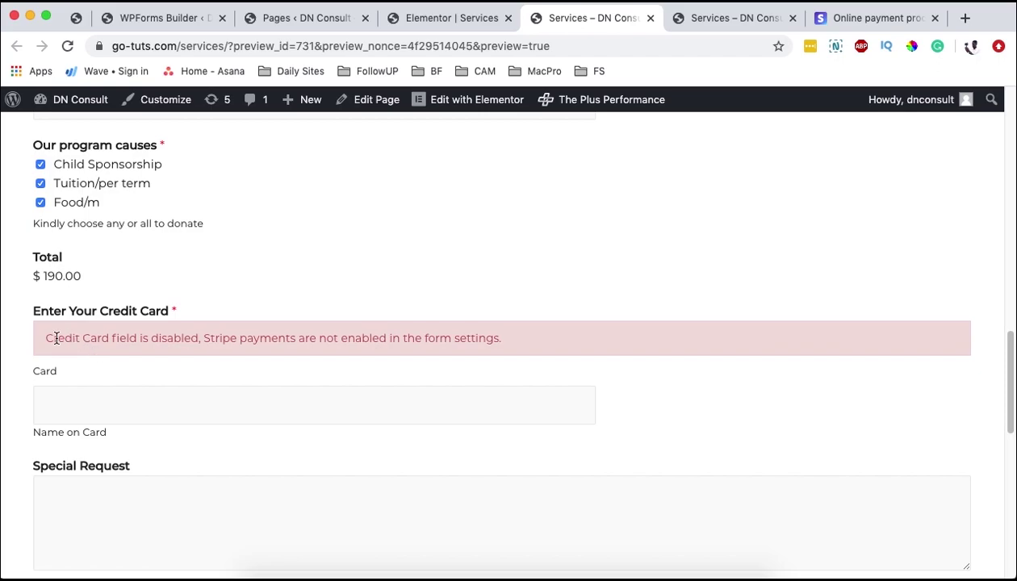
{"action": "left_click_drag", "start_coordinate": [47, 340], "coordinate": [304, 340]}
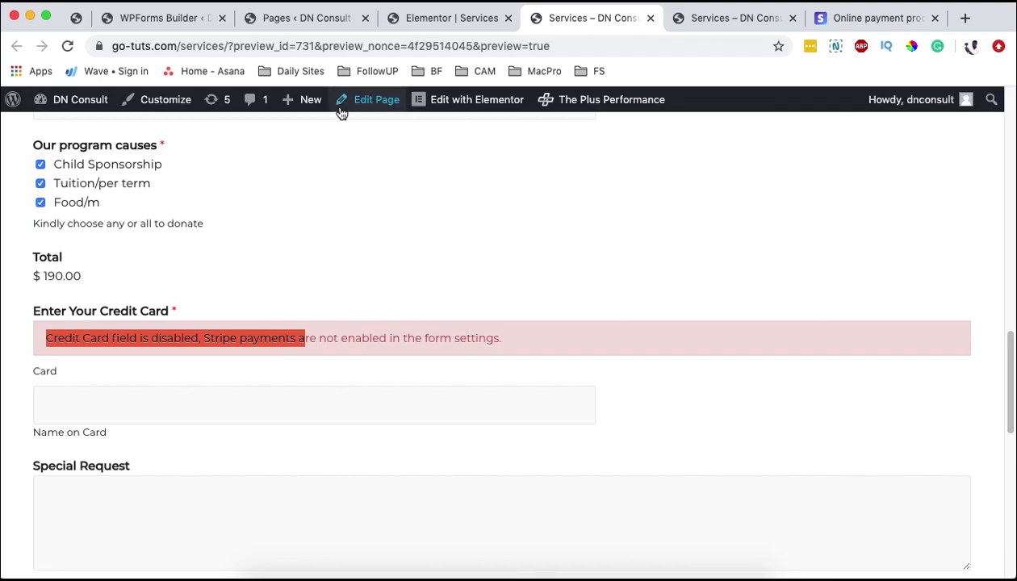
{"action": "left_click", "coordinate": [298, 17]}
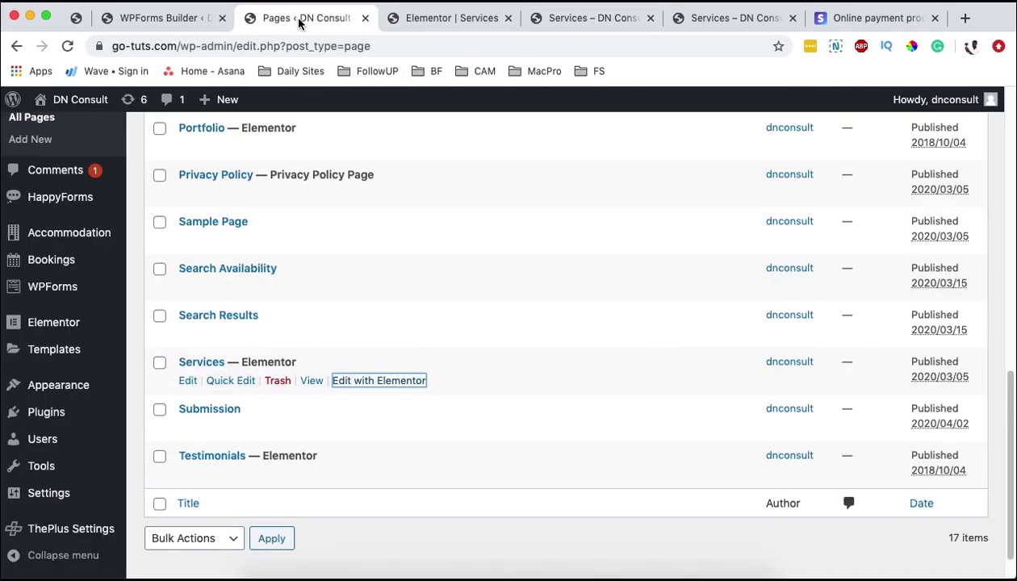
Step: Turn off Stripe test mode in WPForms Payments settings and save them in live mode
{"action": "mouse_move", "coordinate": [118, 297]}
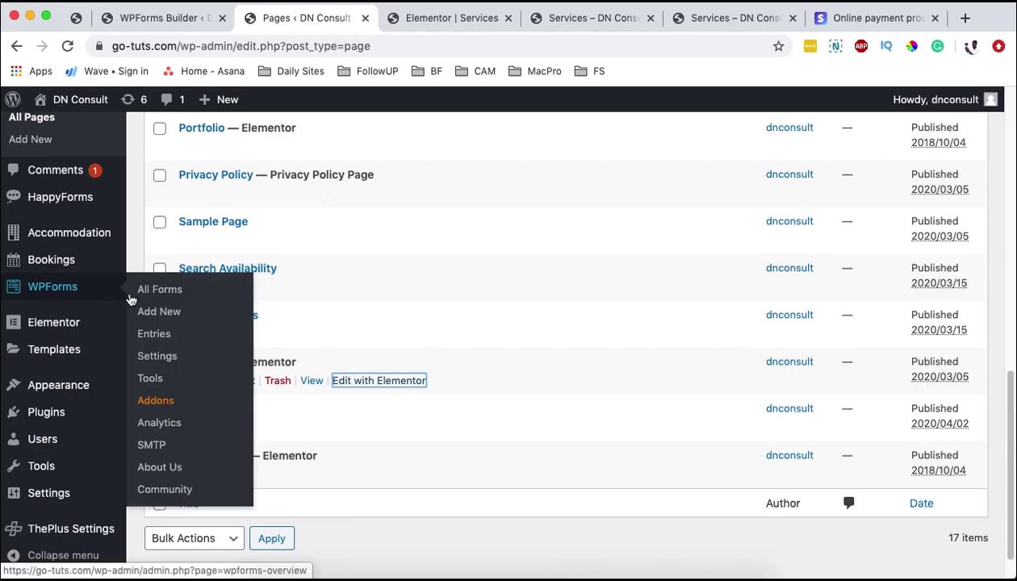
{"action": "left_click", "coordinate": [158, 356]}
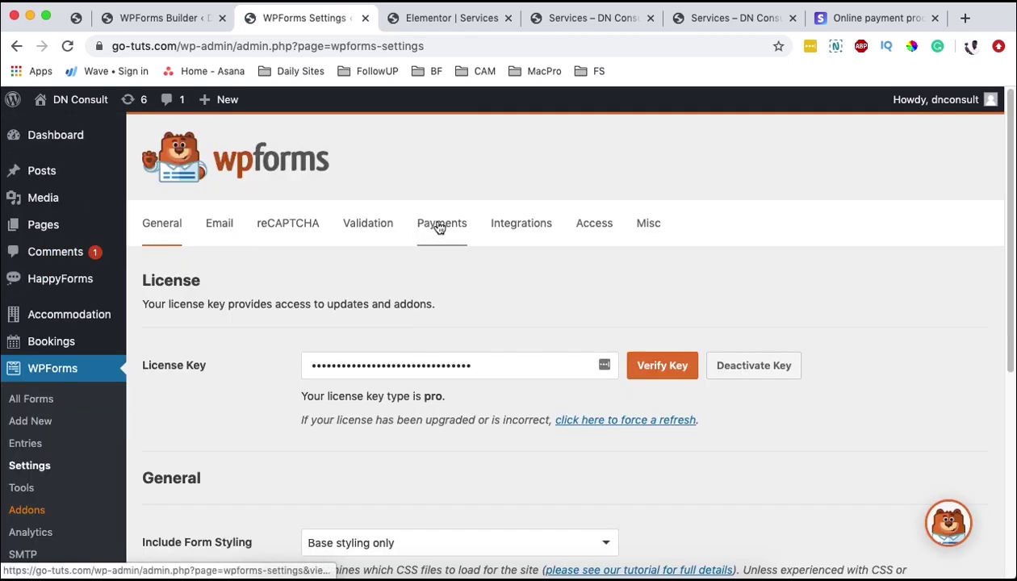
{"action": "left_click", "coordinate": [440, 226]}
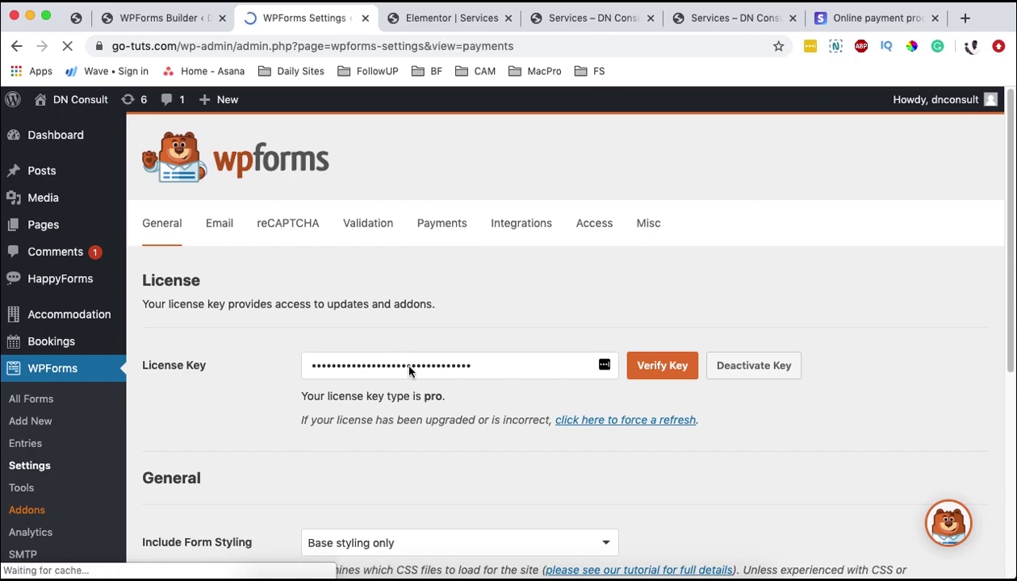
{"action": "scroll", "coordinate": [410, 374], "scroll_direction": "down", "scroll_amount": 3}
{"action": "left_click", "coordinate": [307, 454]}
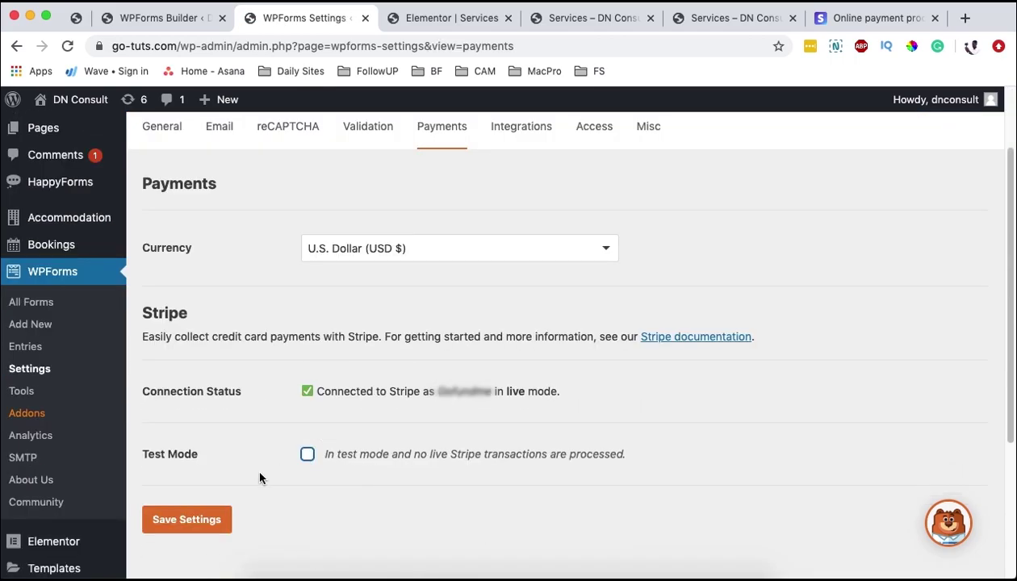
{"action": "left_click_drag", "start_coordinate": [502, 394], "coordinate": [576, 394]}
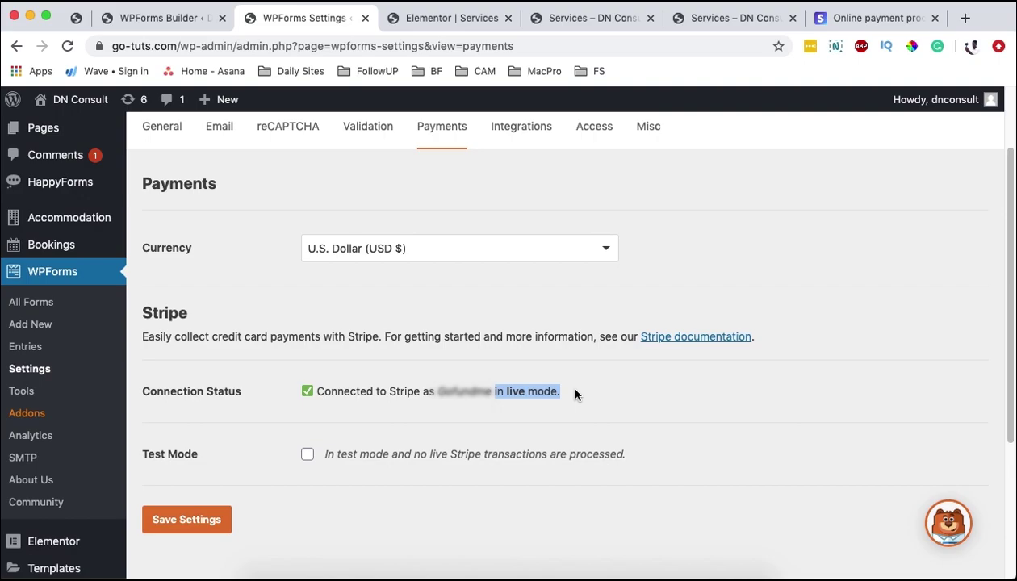
{"action": "left_click", "coordinate": [193, 523]}
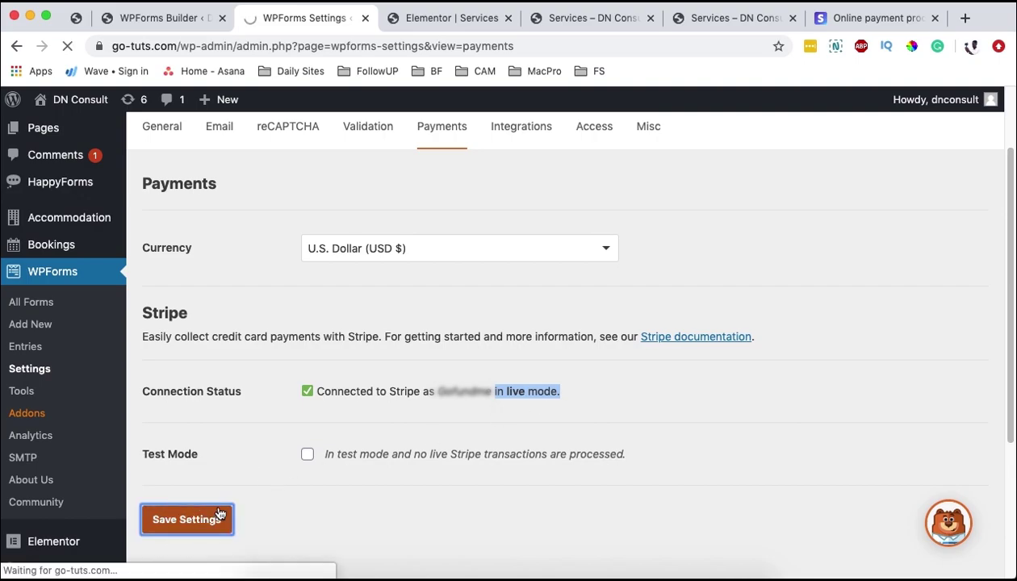
{"action": "left_click", "coordinate": [450, 19]}
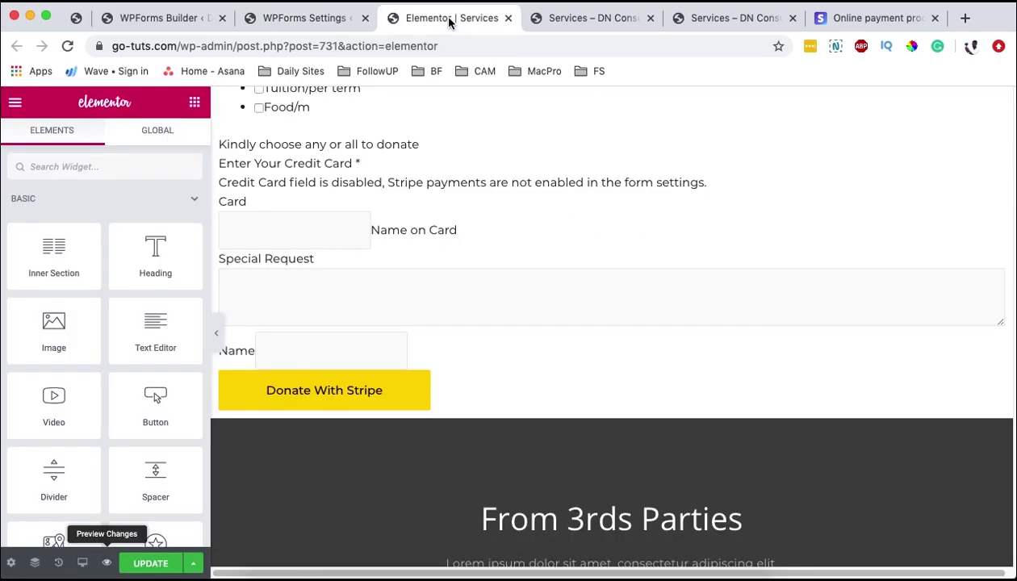
{"action": "left_click", "coordinate": [107, 563]}
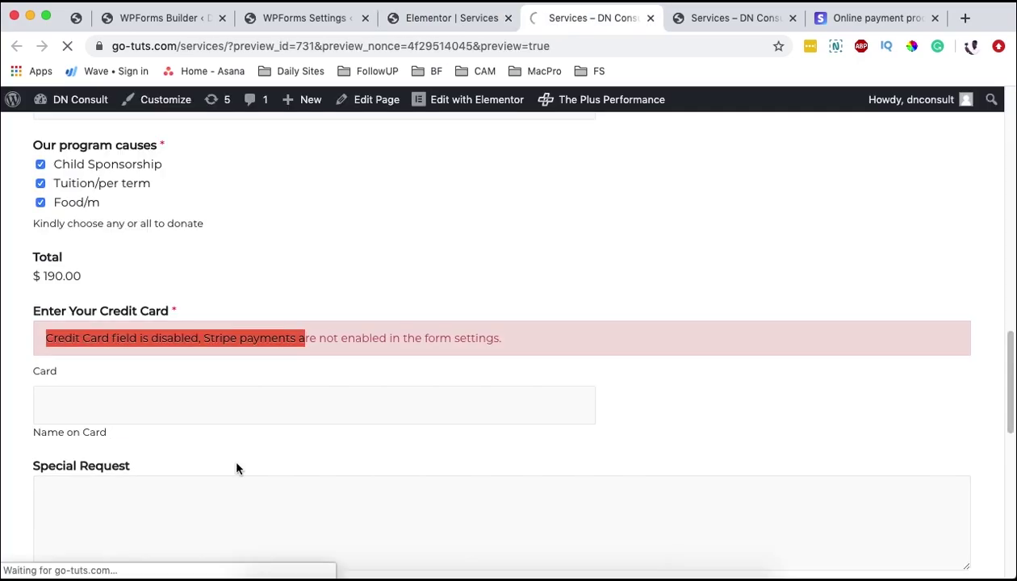
{"action": "scroll", "coordinate": [291, 452], "scroll_direction": "down", "scroll_amount": 10}
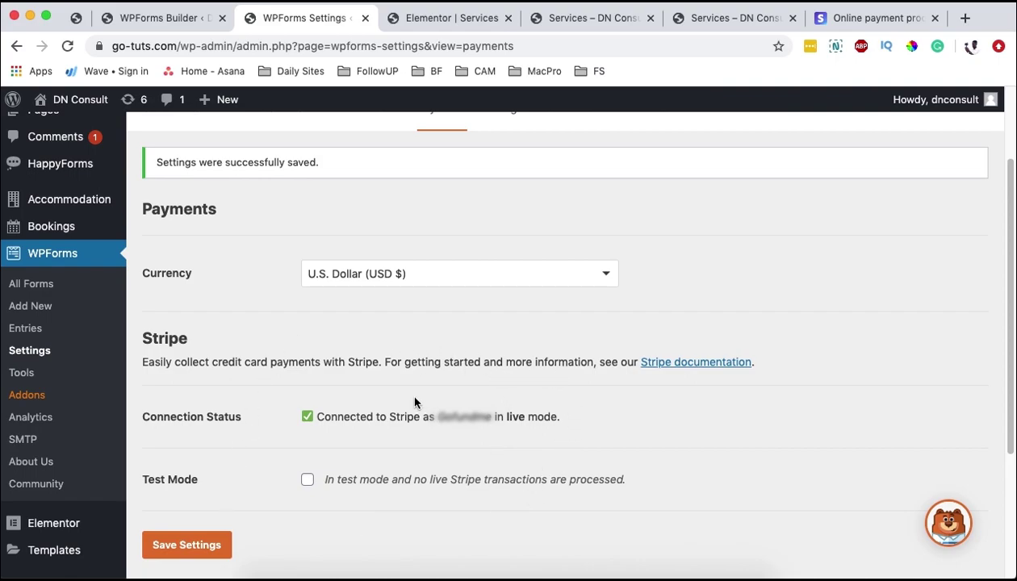
{"action": "left_click", "coordinate": [565, 17]}
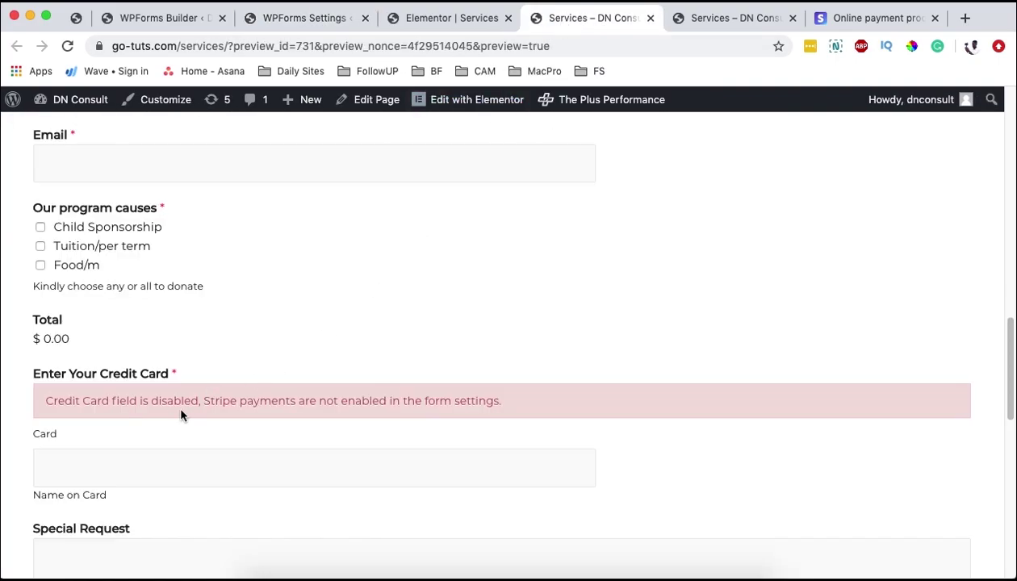
{"action": "left_click_drag", "start_coordinate": [150, 398], "coordinate": [492, 406]}
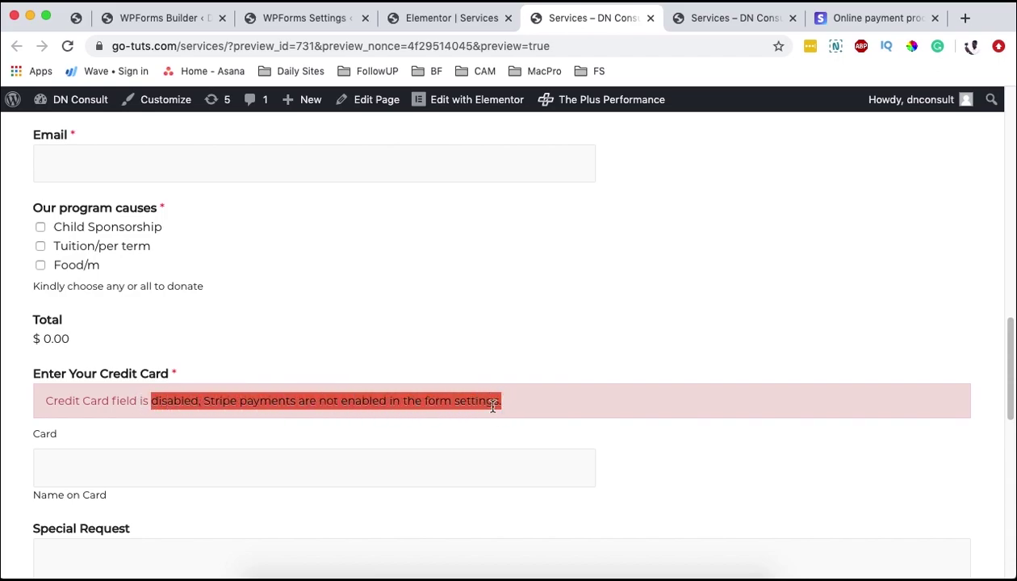
{"action": "left_click", "coordinate": [101, 400]}
{"action": "scroll", "coordinate": [122, 388], "scroll_direction": "down", "scroll_amount": 3}
{"action": "left_click", "coordinate": [442, 18]}
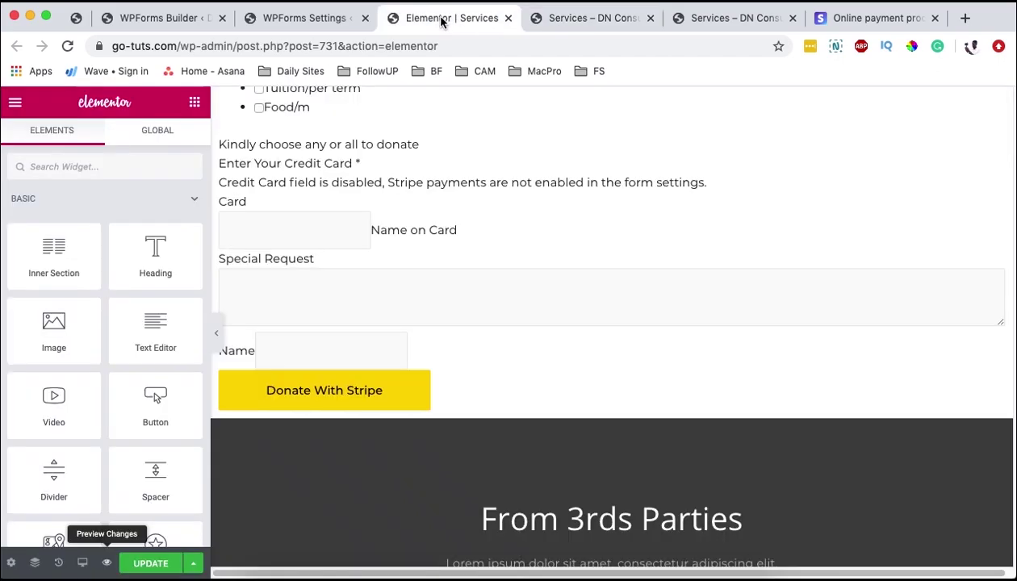
Step: Insert a section above the form holding a WPForms widget set to the Go Tuts Project form
{"action": "scroll", "coordinate": [463, 313], "scroll_direction": "up", "scroll_amount": 5}
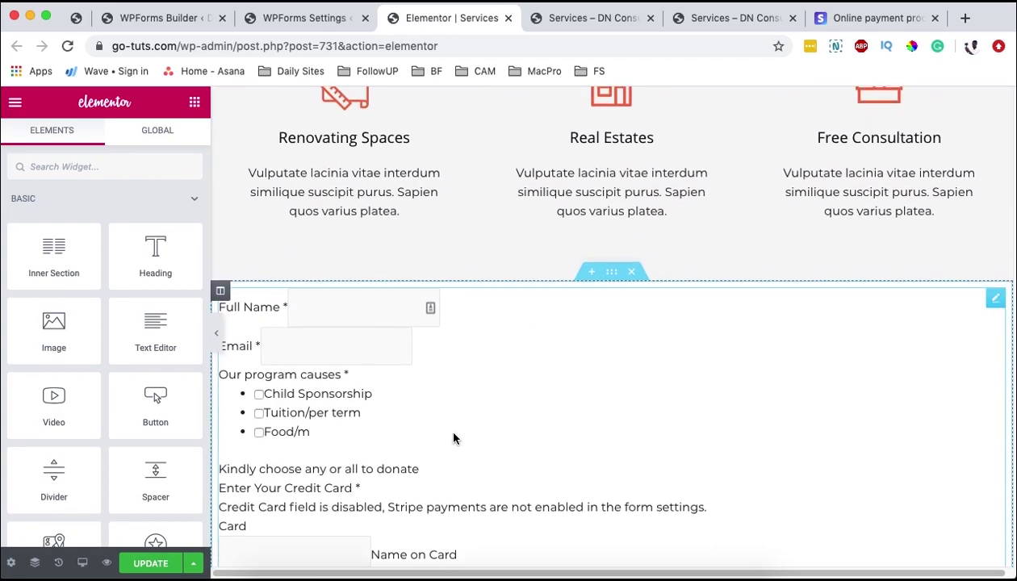
{"action": "left_click", "coordinate": [591, 272]}
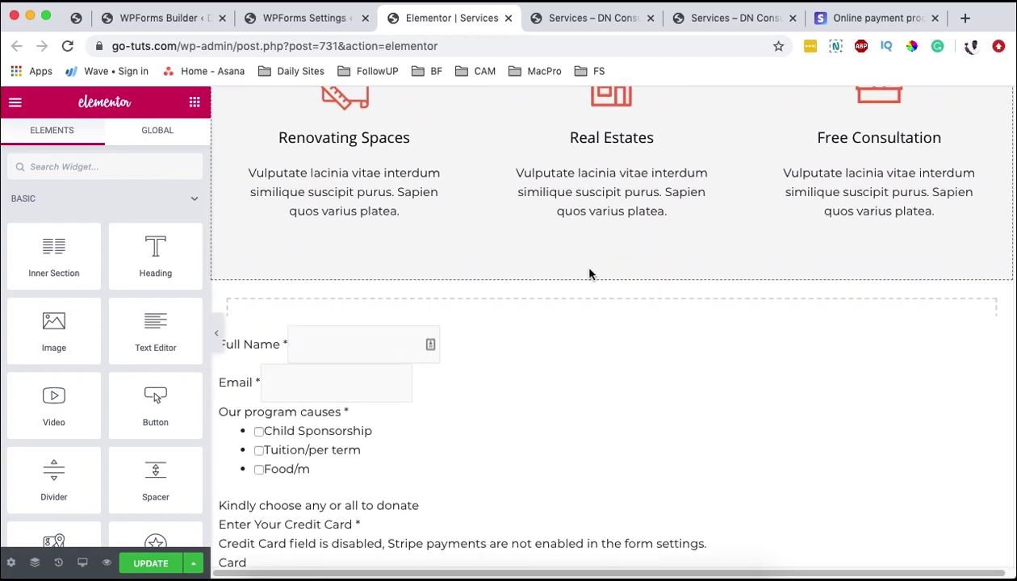
{"action": "left_click", "coordinate": [44, 166]}
{"action": "type", "text": "wp"}
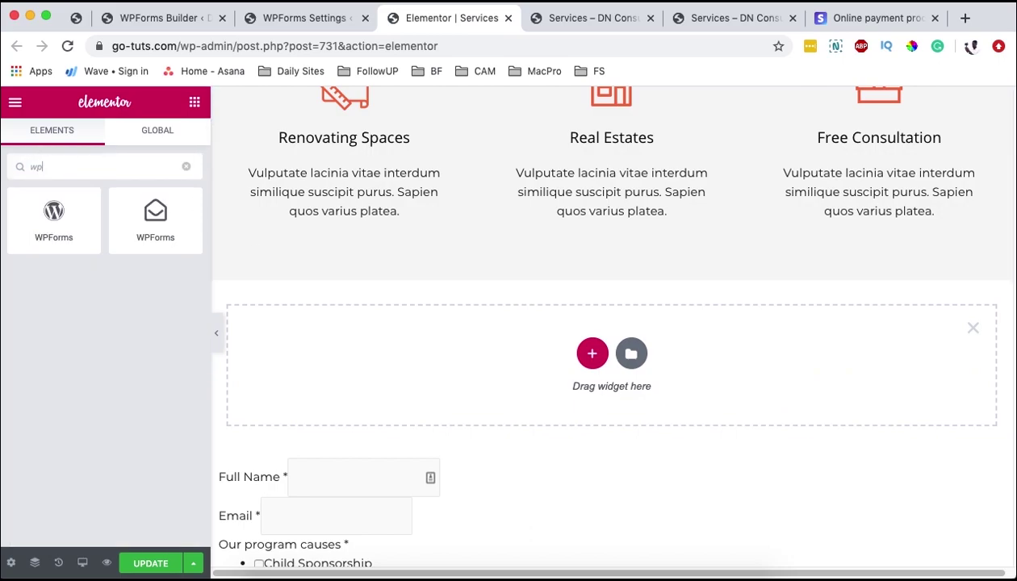
{"action": "left_click_drag", "start_coordinate": [156, 215], "coordinate": [531, 408]}
{"action": "left_click", "coordinate": [156, 226]}
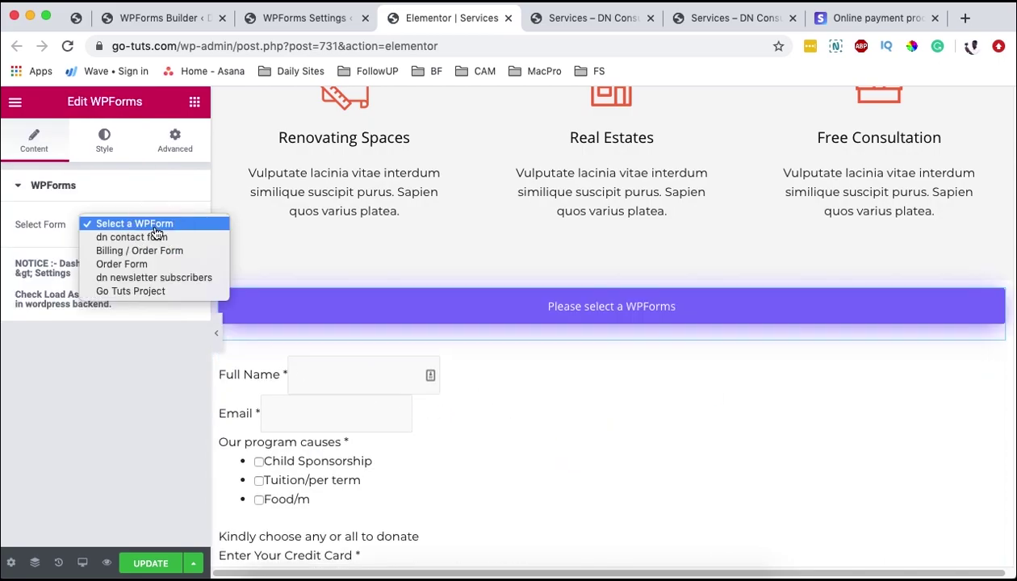
{"action": "left_click", "coordinate": [131, 291]}
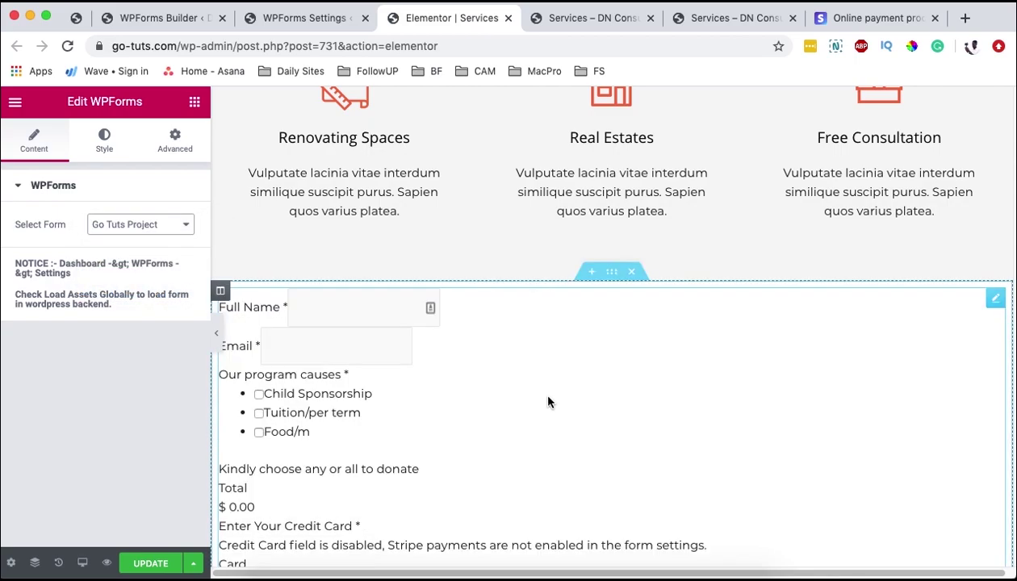
{"action": "scroll", "coordinate": [569, 400], "scroll_direction": "down", "scroll_amount": 5}
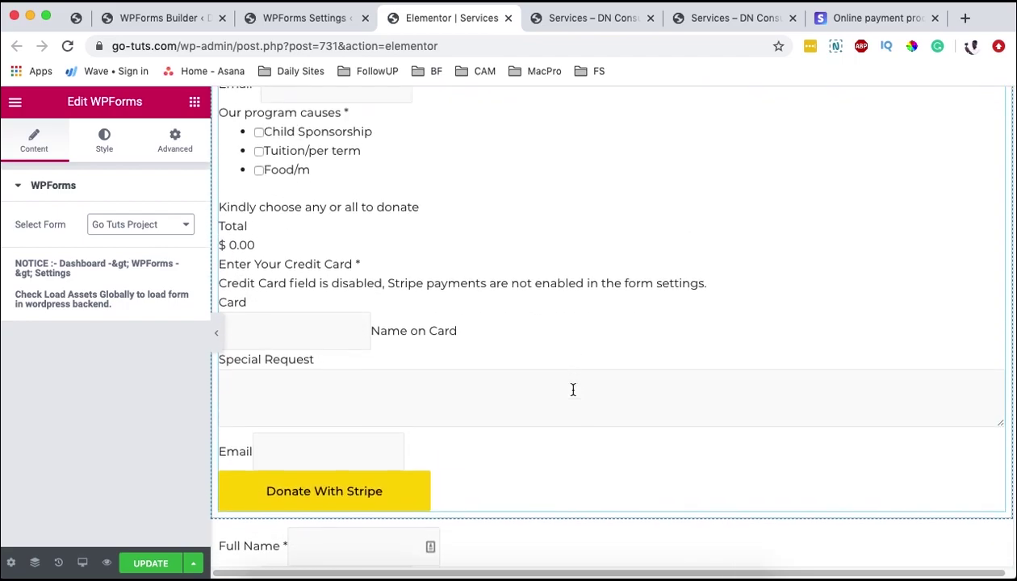
{"action": "scroll", "coordinate": [573, 390], "scroll_direction": "up", "scroll_amount": 2}
{"action": "left_click", "coordinate": [610, 114]}
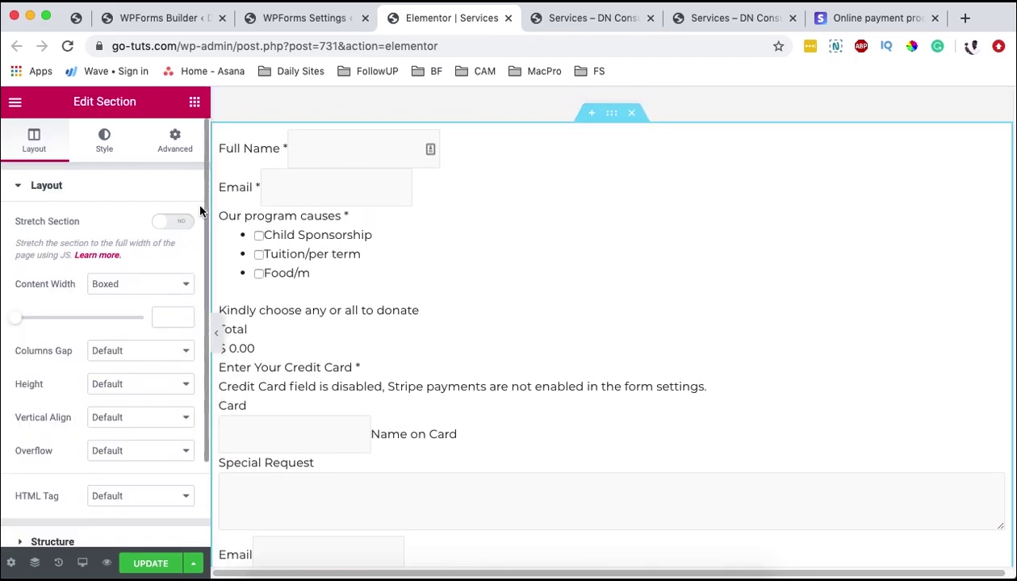
Step: Switch the section padding to %, unlink the sides, and enter 5 top with 15 right and left
{"action": "left_click", "coordinate": [174, 139]}
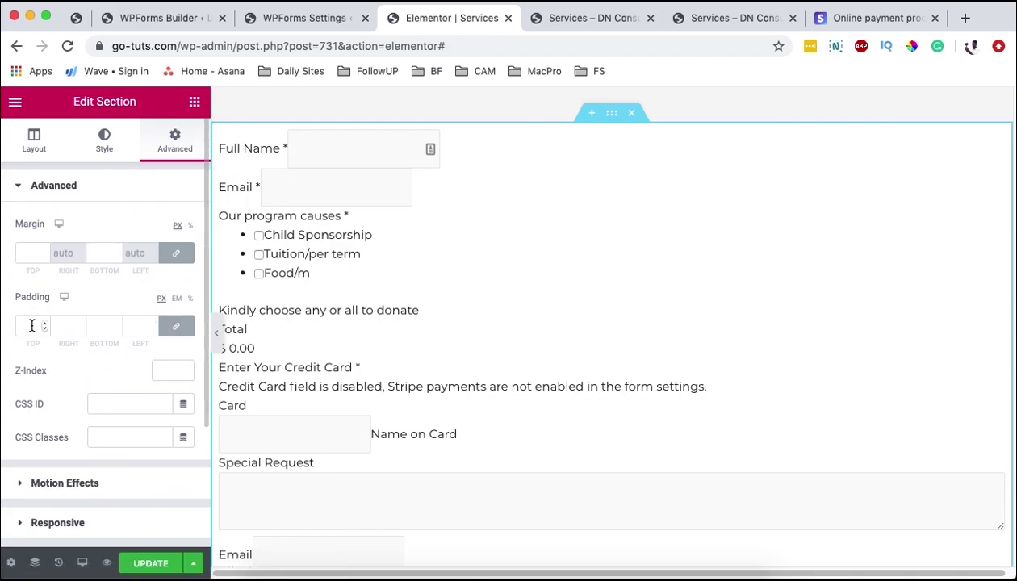
{"action": "left_click", "coordinate": [190, 298]}
{"action": "left_click", "coordinate": [24, 326]}
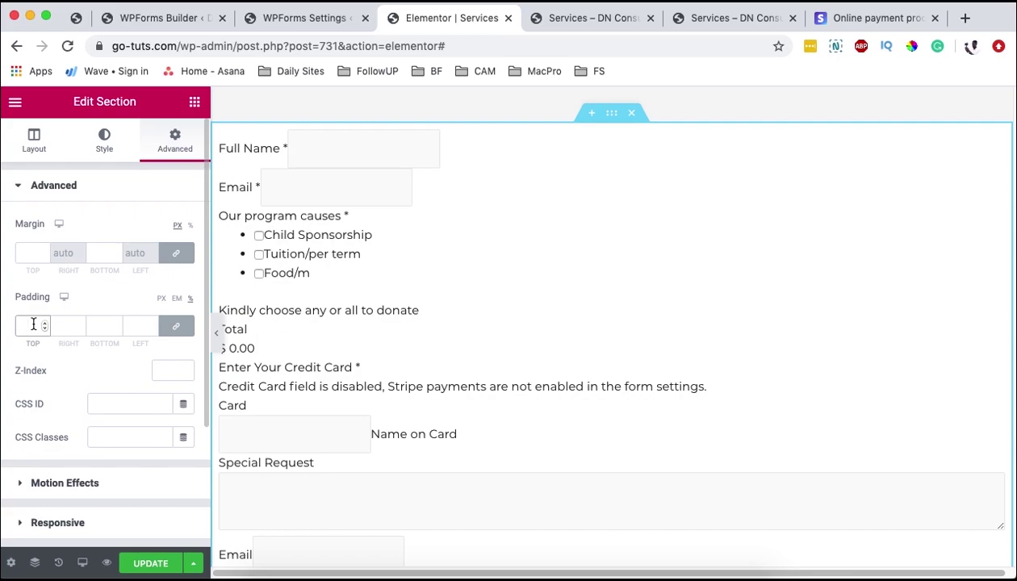
{"action": "type", "text": "2"}
{"action": "key", "text": "BackSpace"}
{"action": "type", "text": "5"}
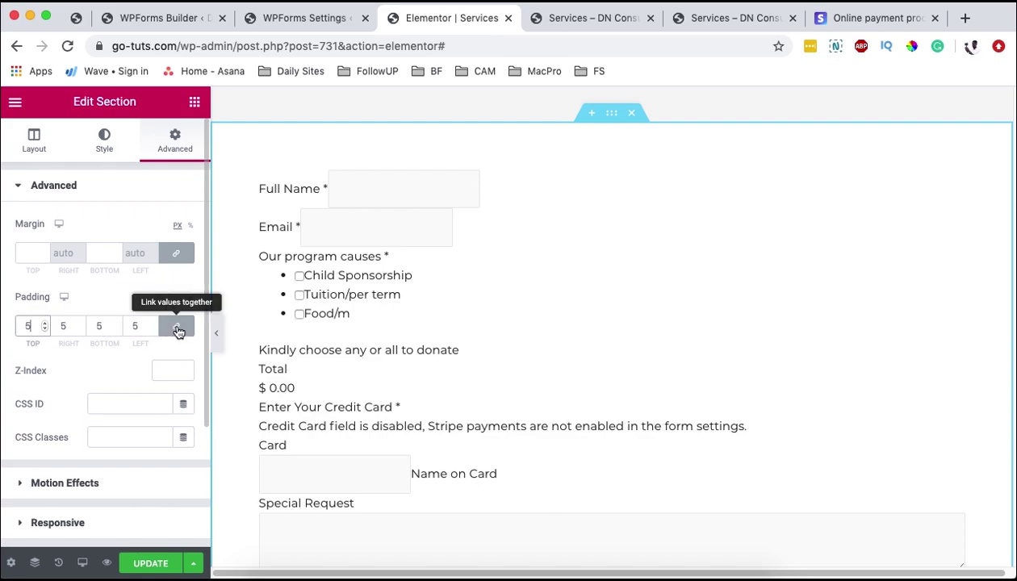
{"action": "left_click", "coordinate": [176, 326]}
{"action": "double_click", "coordinate": [69, 329]}
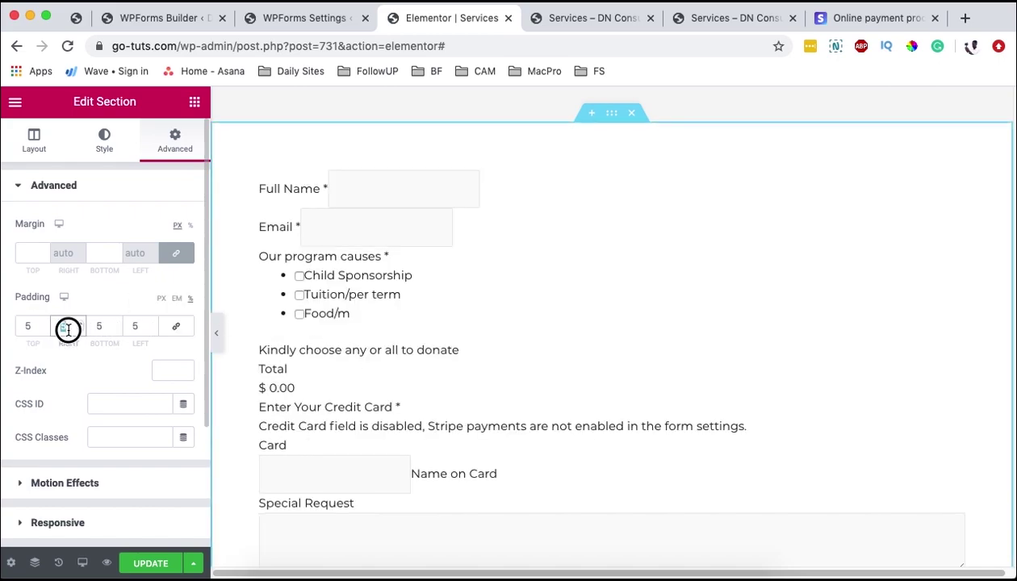
{"action": "type", "text": "15"}
{"action": "left_click", "coordinate": [131, 325]}
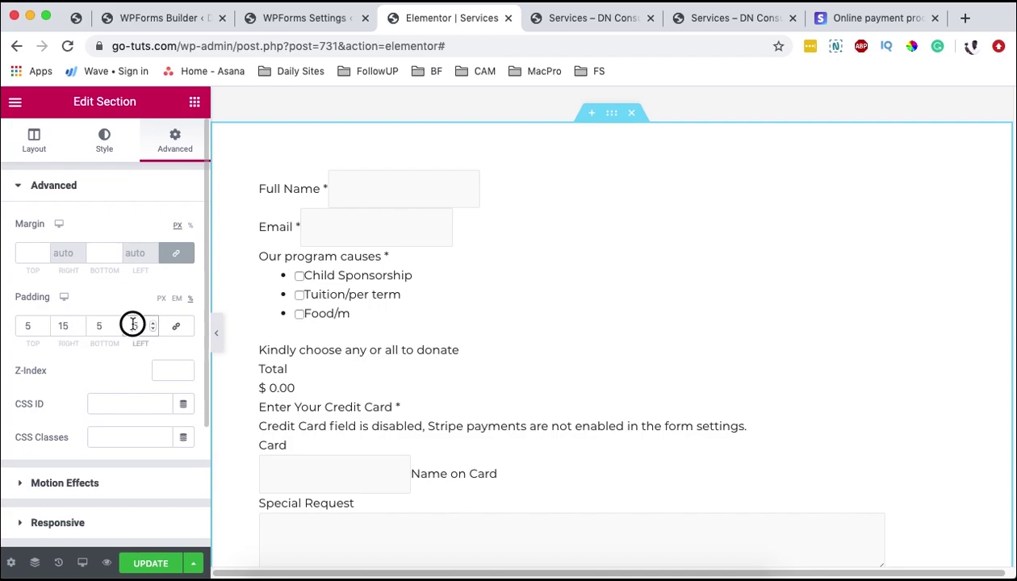
{"action": "type", "text": "15"}
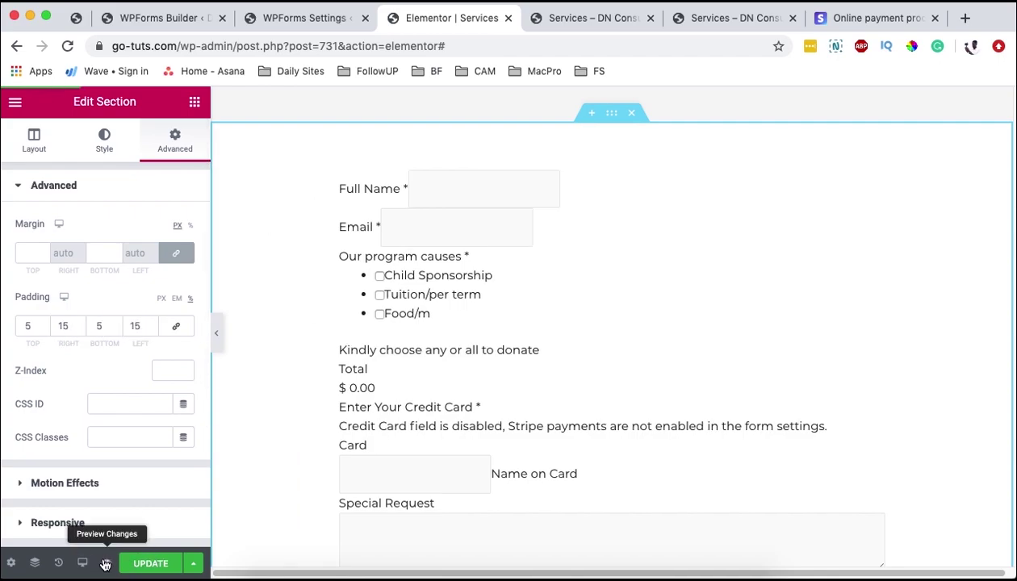
Step: Preview the Services page, scroll through the padded Go Tuts Project form, and focus Full Name
{"action": "left_click", "coordinate": [106, 563]}
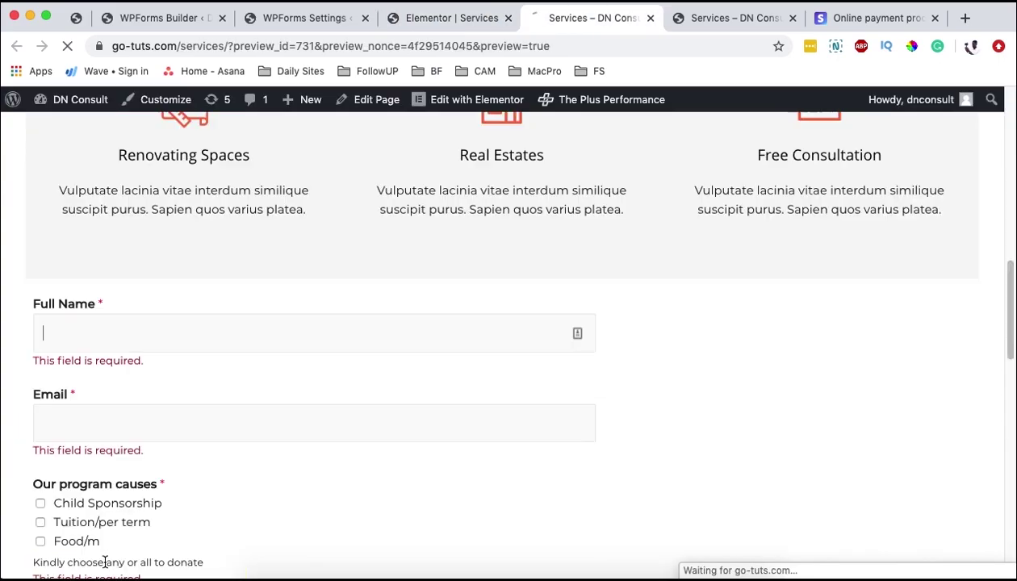
{"action": "scroll", "coordinate": [347, 427], "scroll_direction": "up", "scroll_amount": 3}
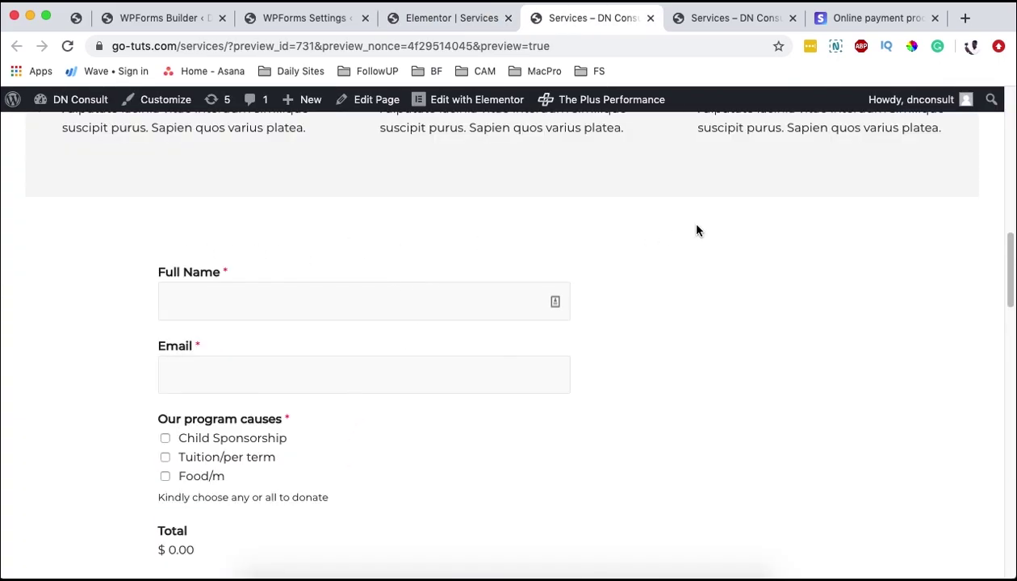
{"action": "scroll", "coordinate": [301, 340], "scroll_direction": "down", "scroll_amount": 12}
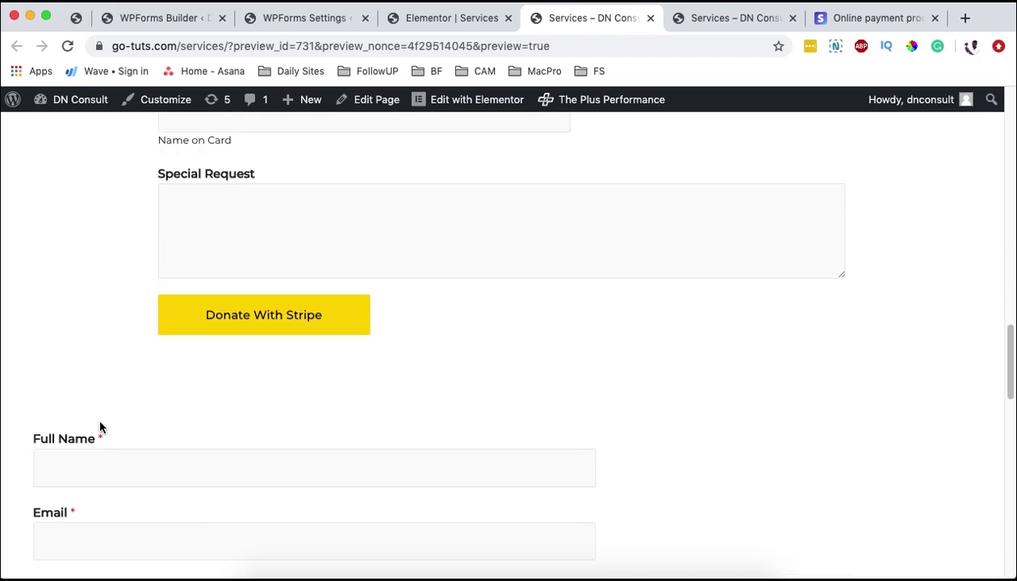
{"action": "scroll", "coordinate": [127, 334], "scroll_direction": "down", "scroll_amount": 3}
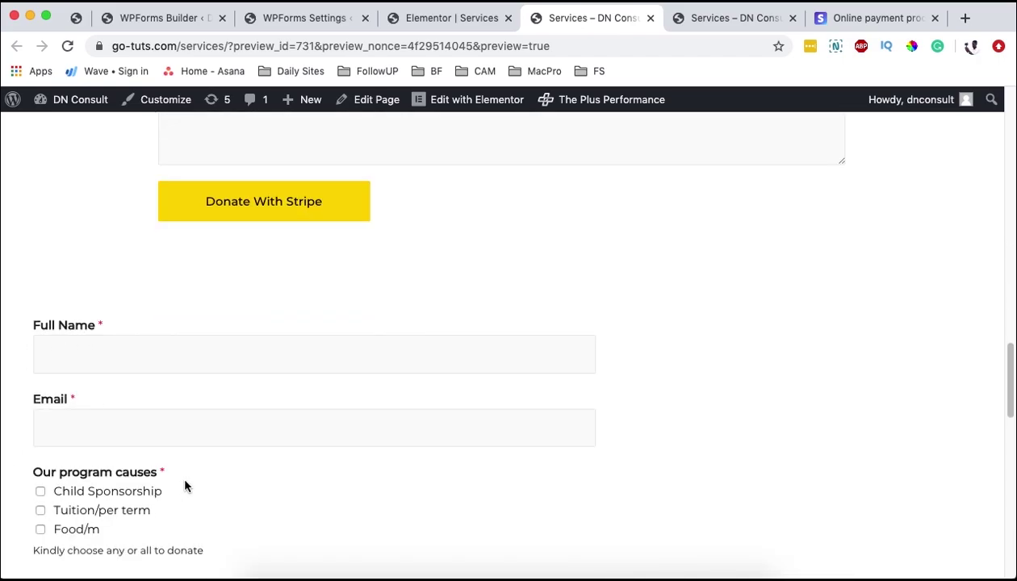
{"action": "scroll", "coordinate": [187, 484], "scroll_direction": "down", "scroll_amount": 3}
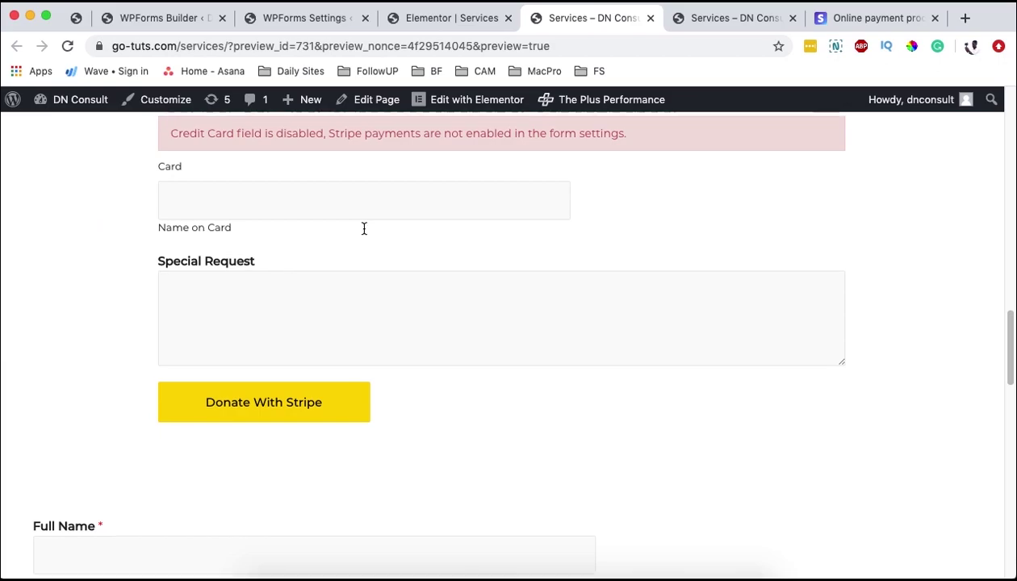
{"action": "key", "text": "ctrl+shift+Tab"}
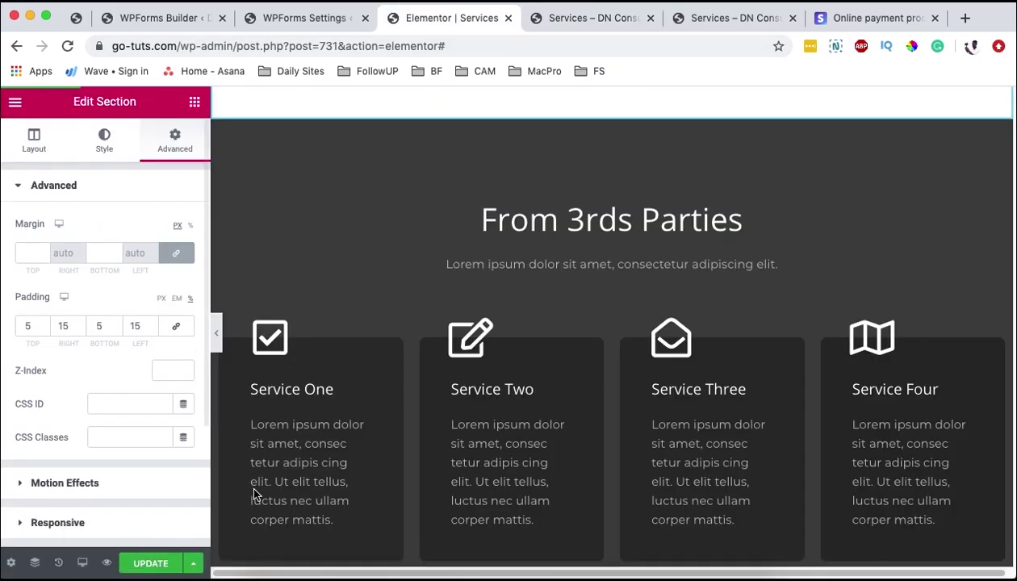
{"action": "left_click", "coordinate": [106, 562]}
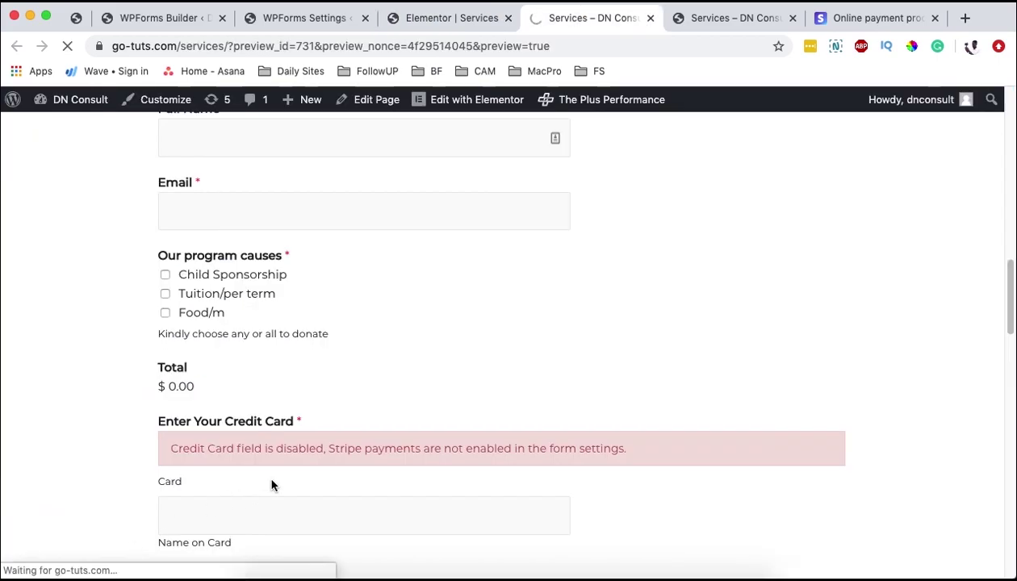
{"action": "scroll", "coordinate": [279, 472], "scroll_direction": "down", "scroll_amount": 10}
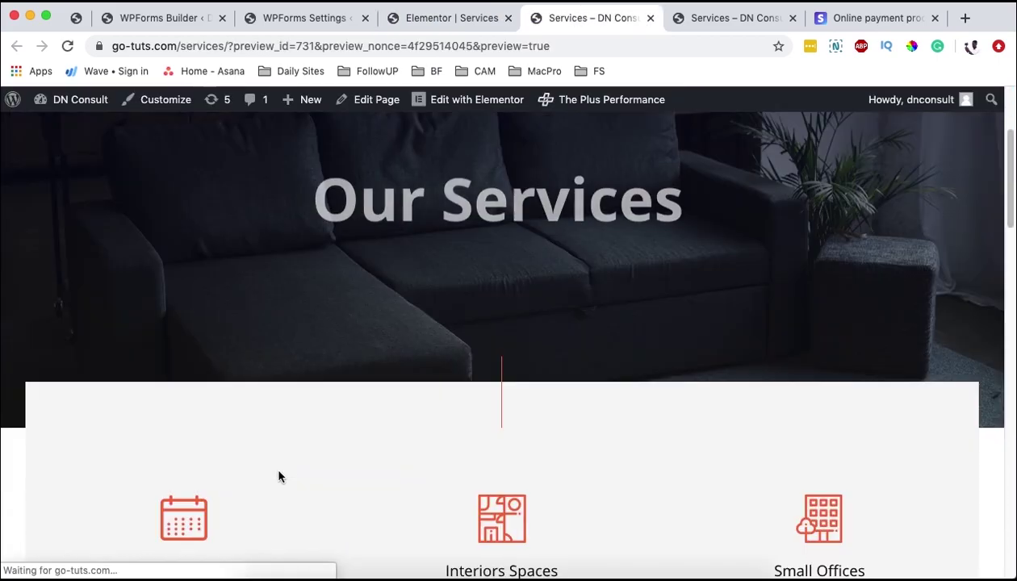
{"action": "scroll", "coordinate": [289, 451], "scroll_direction": "down", "scroll_amount": 7}
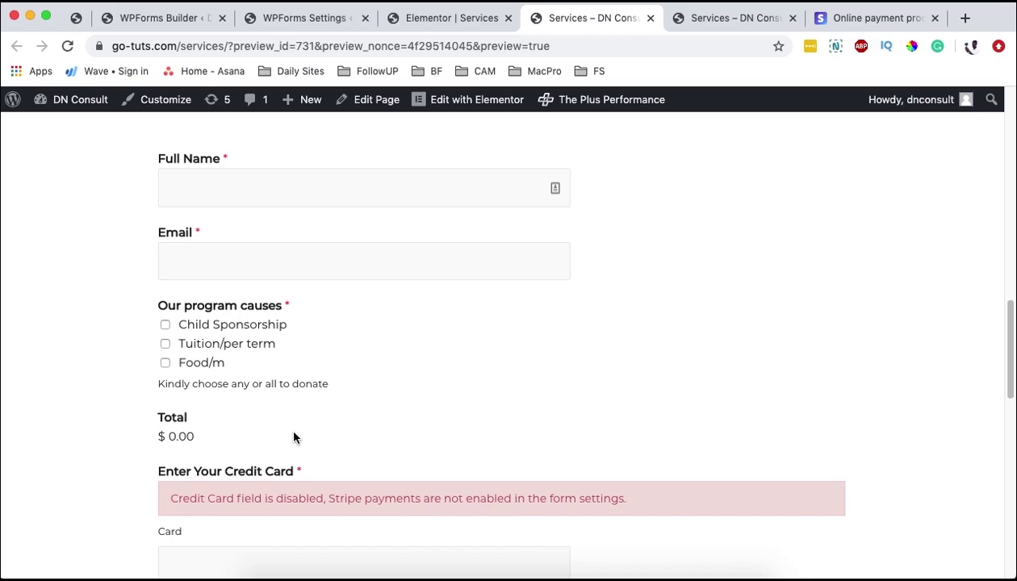
{"action": "scroll", "coordinate": [296, 436], "scroll_direction": "up", "scroll_amount": 5}
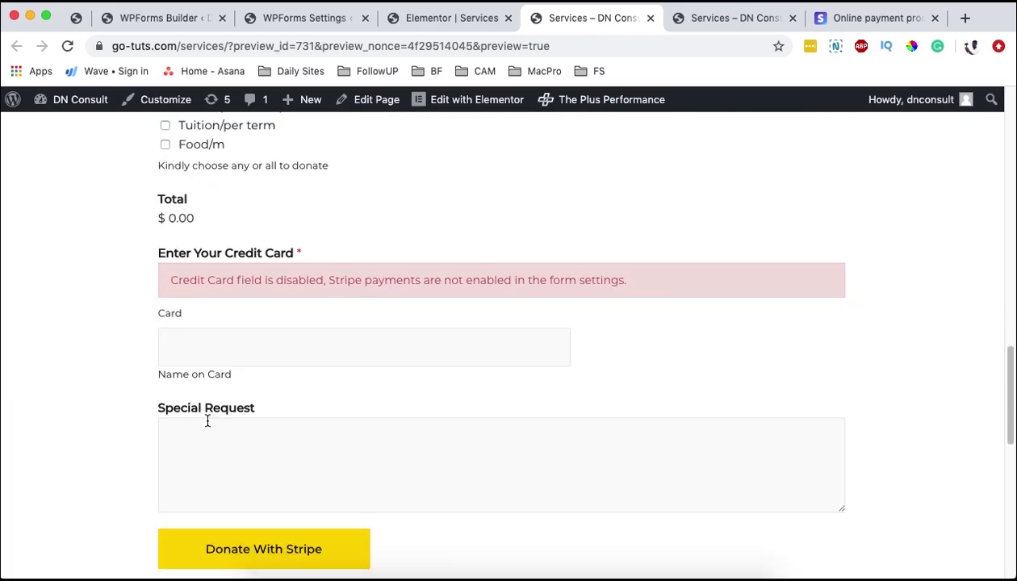
{"action": "scroll", "coordinate": [420, 396], "scroll_direction": "up", "scroll_amount": 1}
{"action": "left_click", "coordinate": [343, 279]}
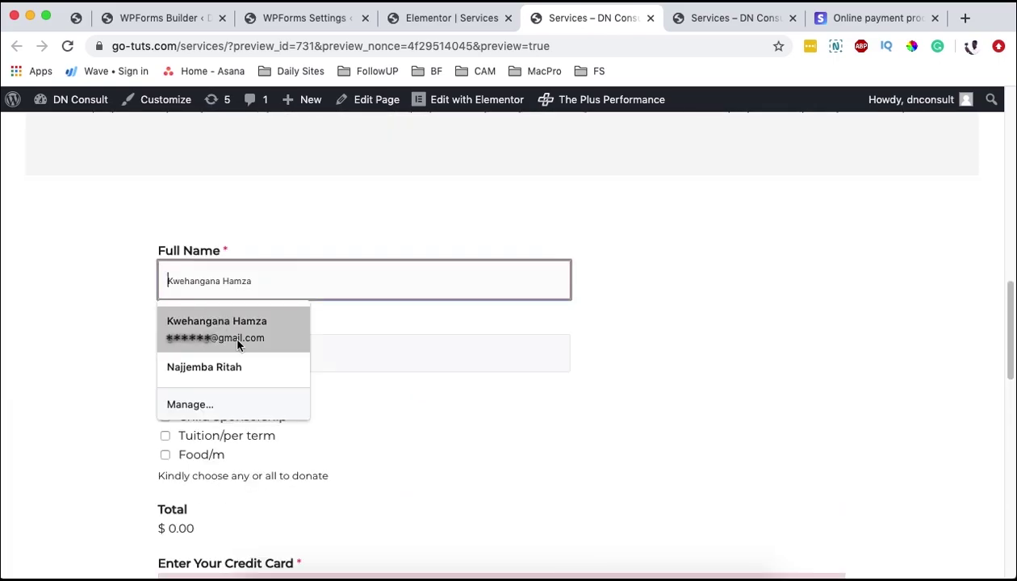
Step: Tick the Child Sponsorship and Tuition/per term causes so all three are selected ($190 total)
{"action": "left_click", "coordinate": [391, 355]}
{"action": "scroll", "coordinate": [236, 365], "scroll_direction": "down", "scroll_amount": 3}
{"action": "left_click", "coordinate": [236, 365]}
{"action": "left_click", "coordinate": [165, 261]}
{"action": "left_click", "coordinate": [165, 280]}
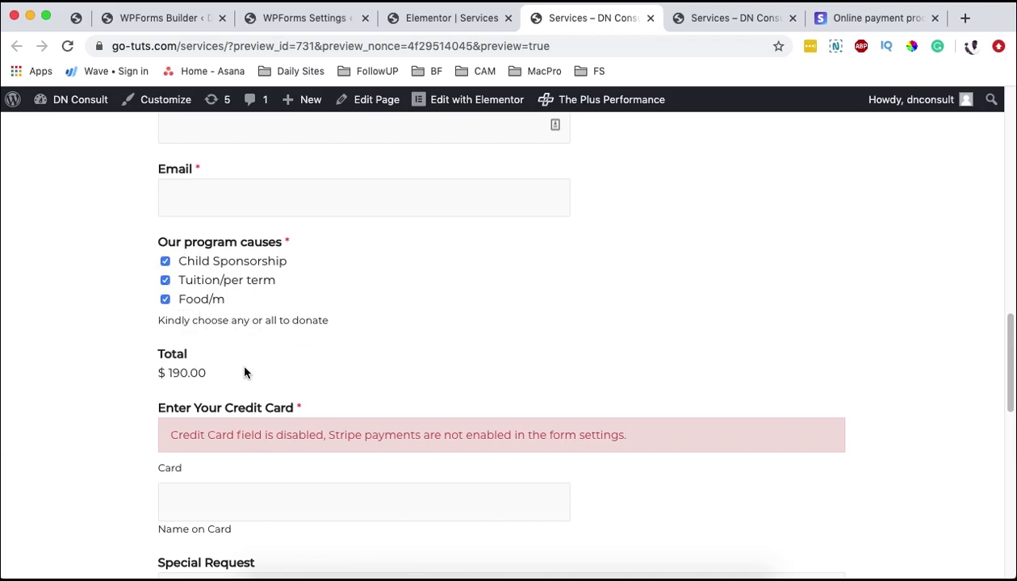
Step: In the Services Stripe form preview, enter a test card number, expiry 03 / 4 and a CVC
{"action": "left_click", "coordinate": [768, 19]}
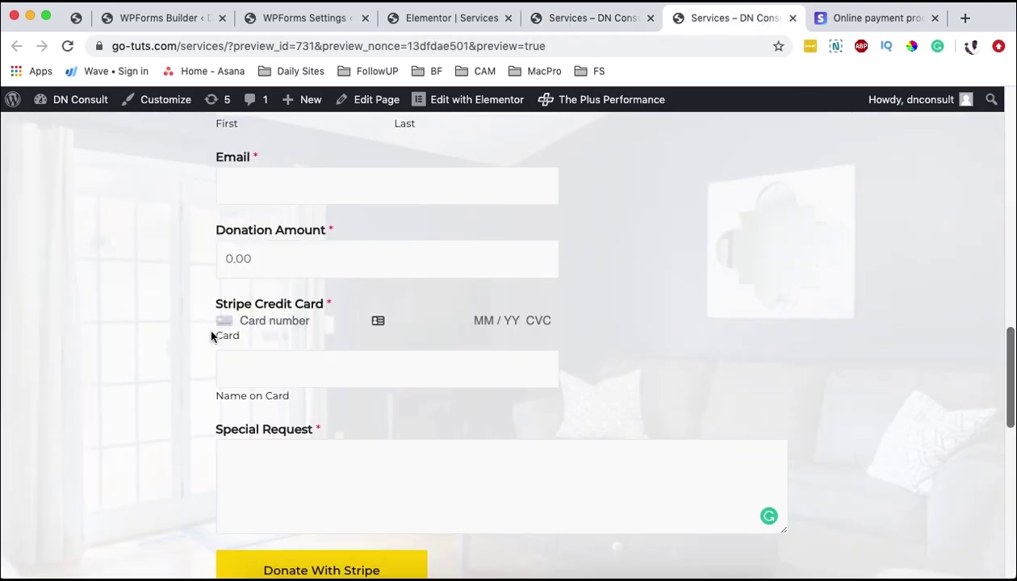
{"action": "left_click", "coordinate": [238, 322]}
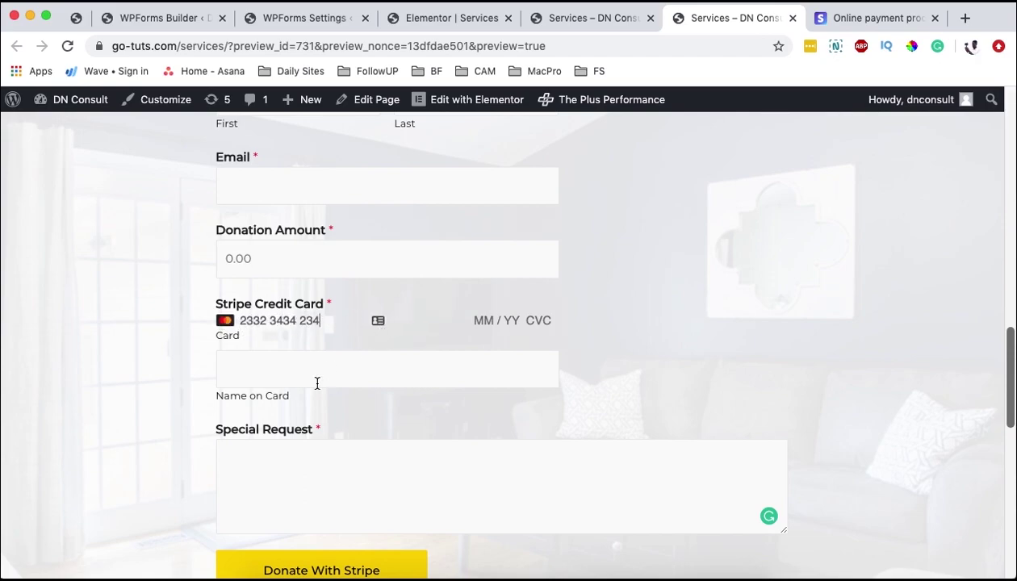
{"action": "left_click", "coordinate": [484, 321]}
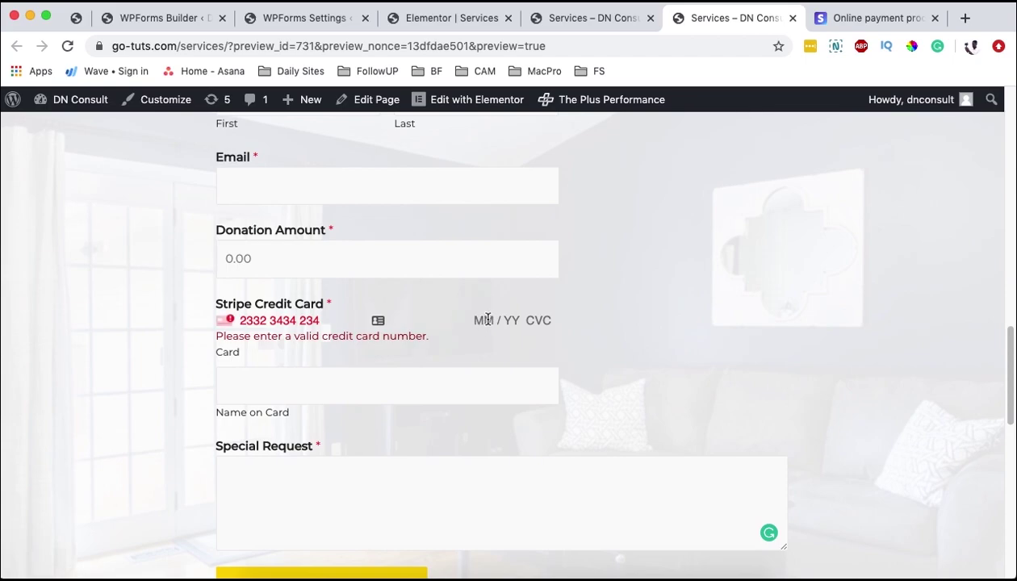
{"action": "type", "text": "03 / 4"}
{"action": "left_click", "coordinate": [547, 323]}
{"action": "type", "text": "553"}
Step: Clear the stray Name on Card text, review the form, then return to the Elementor Services editor
{"action": "left_click", "coordinate": [301, 391]}
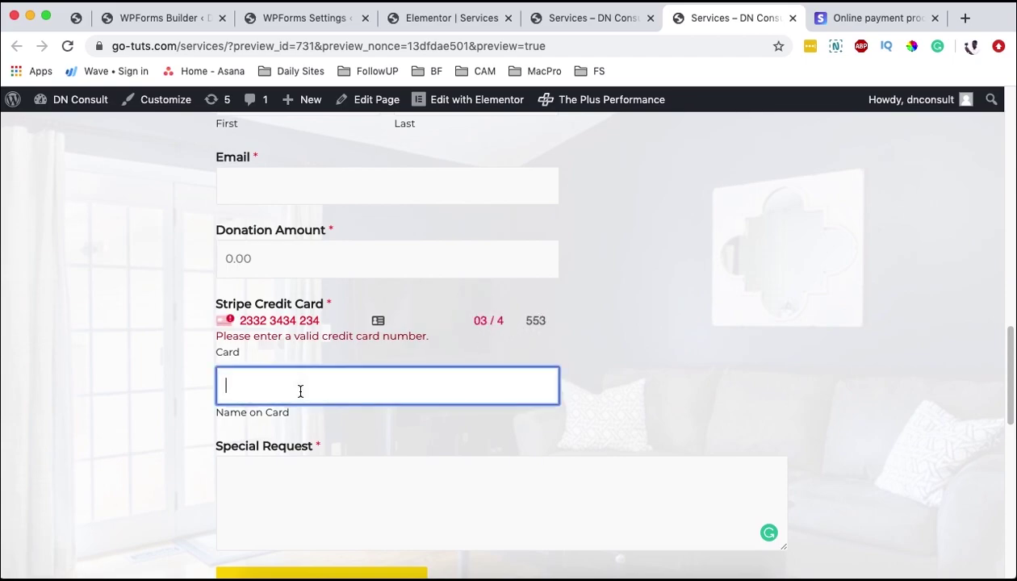
{"action": "double_click", "coordinate": [273, 393]}
{"action": "key", "text": "BackSpace"}
{"action": "scroll", "coordinate": [243, 388], "scroll_direction": "down", "scroll_amount": 3}
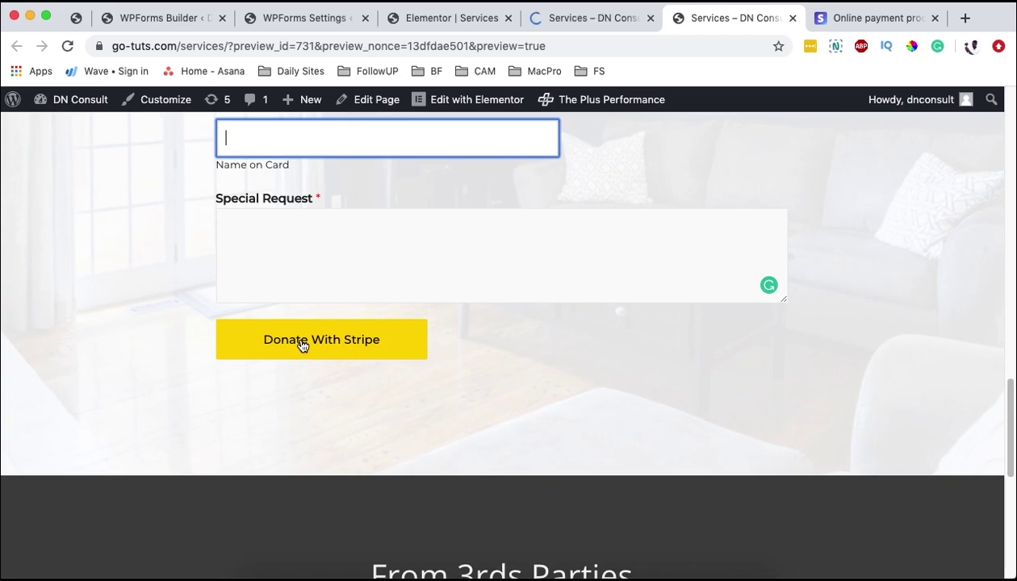
{"action": "scroll", "coordinate": [172, 254], "scroll_direction": "up", "scroll_amount": 2}
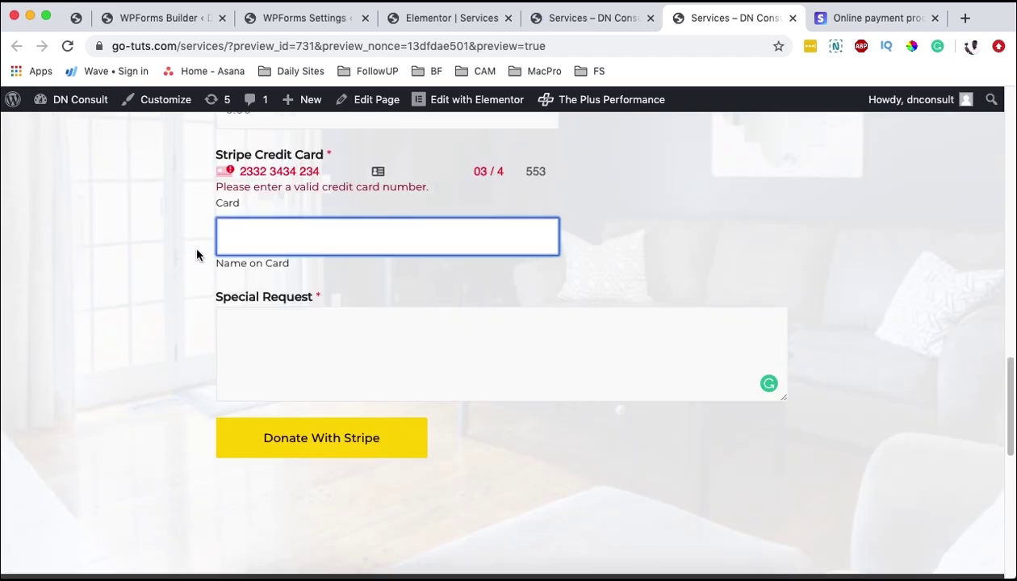
{"action": "scroll", "coordinate": [674, 227], "scroll_direction": "down", "scroll_amount": 1}
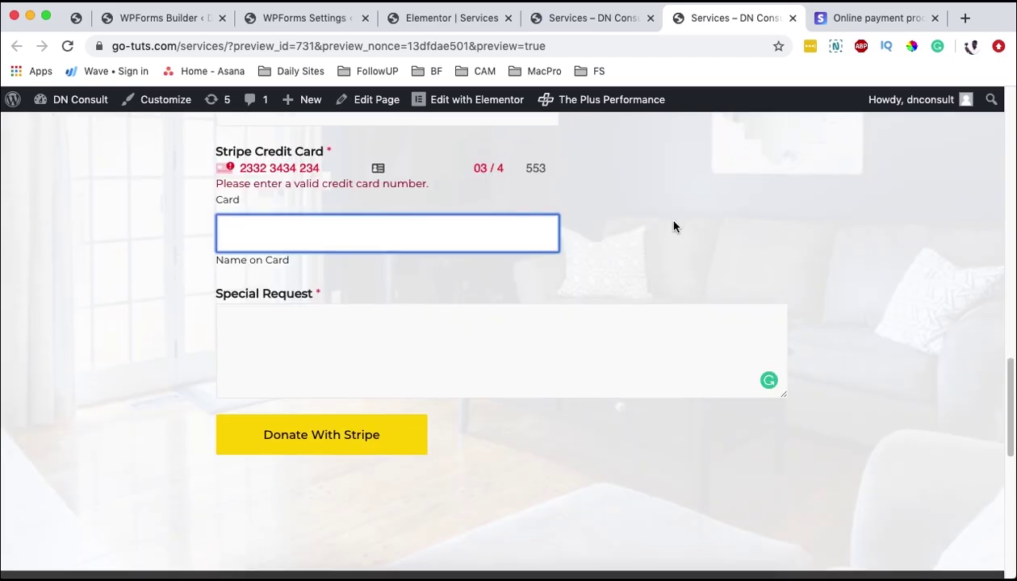
{"action": "left_click", "coordinate": [835, 18]}
{"action": "left_click", "coordinate": [710, 18]}
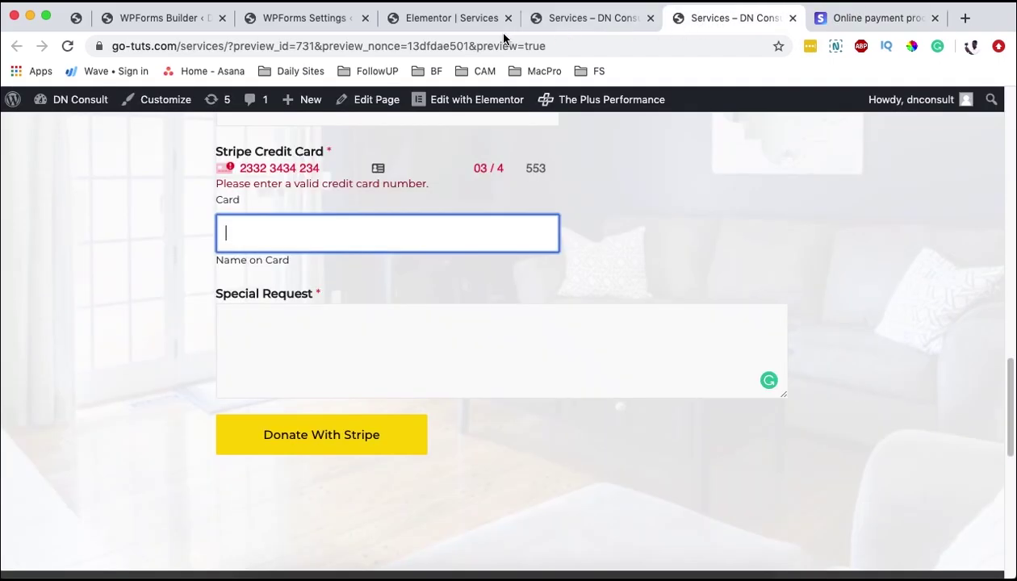
{"action": "left_click", "coordinate": [436, 19]}
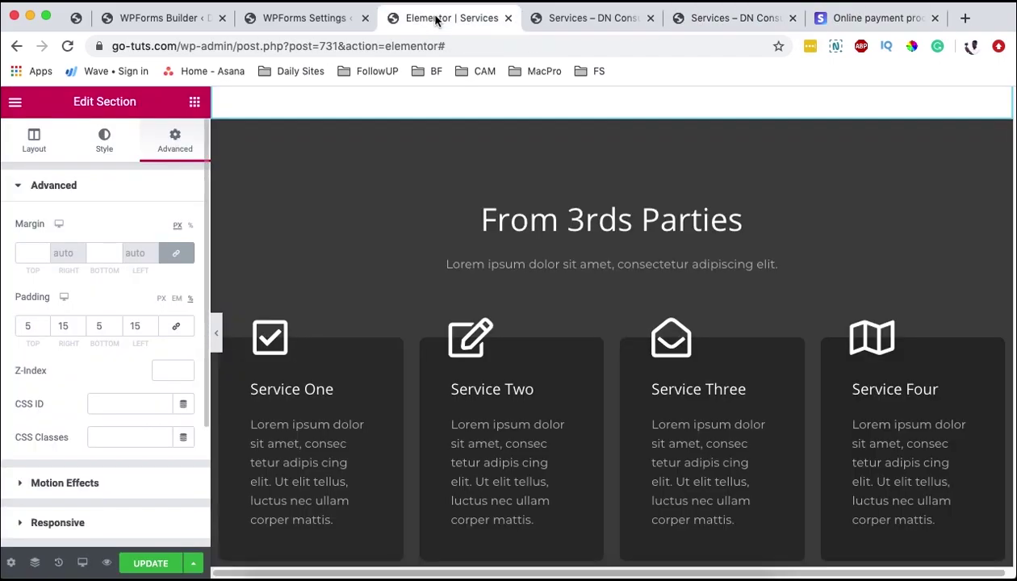
Step: Create a new WordPress page titled 'Donations'
{"action": "left_click", "coordinate": [306, 18]}
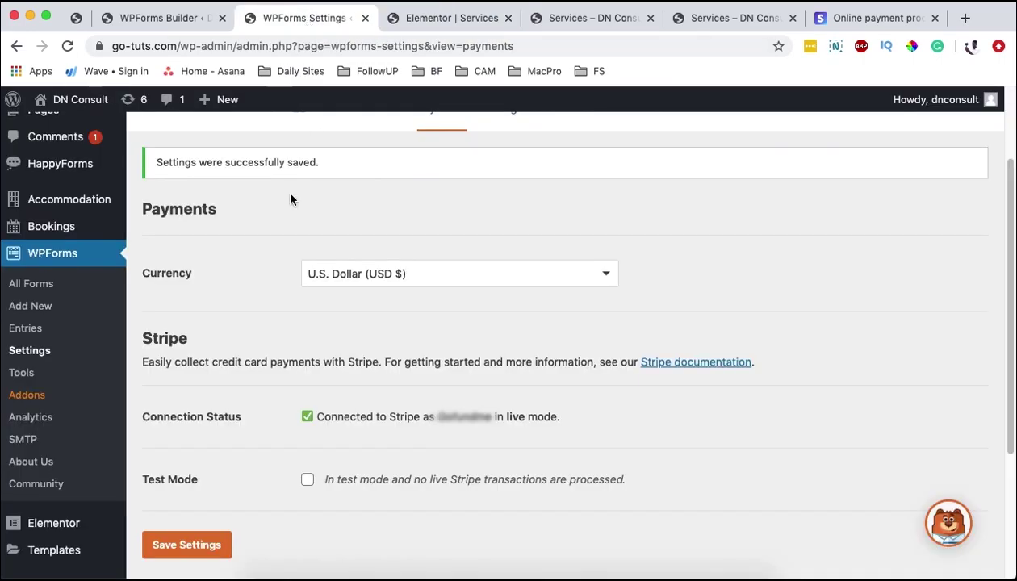
{"action": "scroll", "coordinate": [325, 234], "scroll_direction": "up", "scroll_amount": 3}
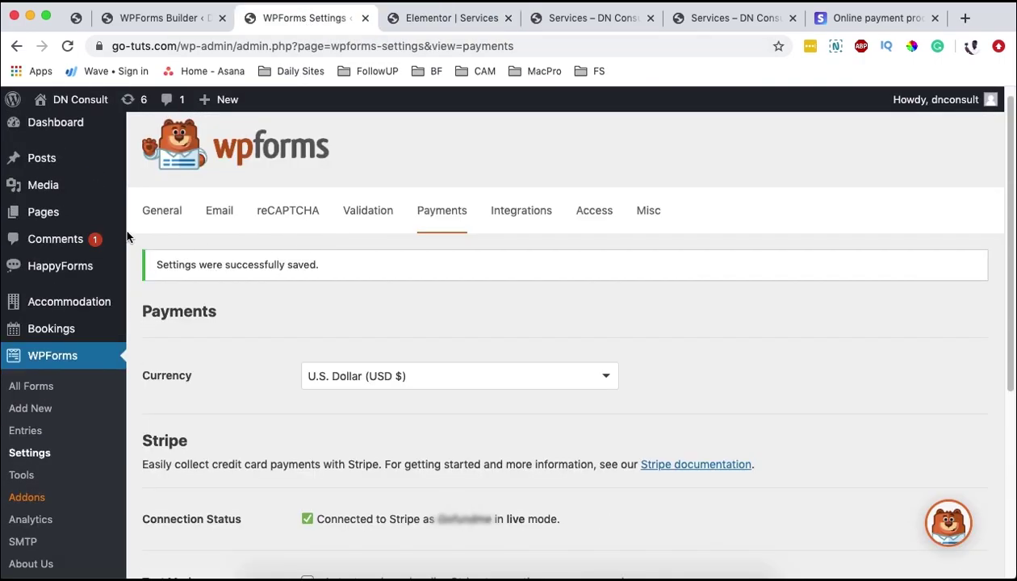
{"action": "mouse_move", "coordinate": [51, 337]}
{"action": "mouse_move", "coordinate": [44, 212]}
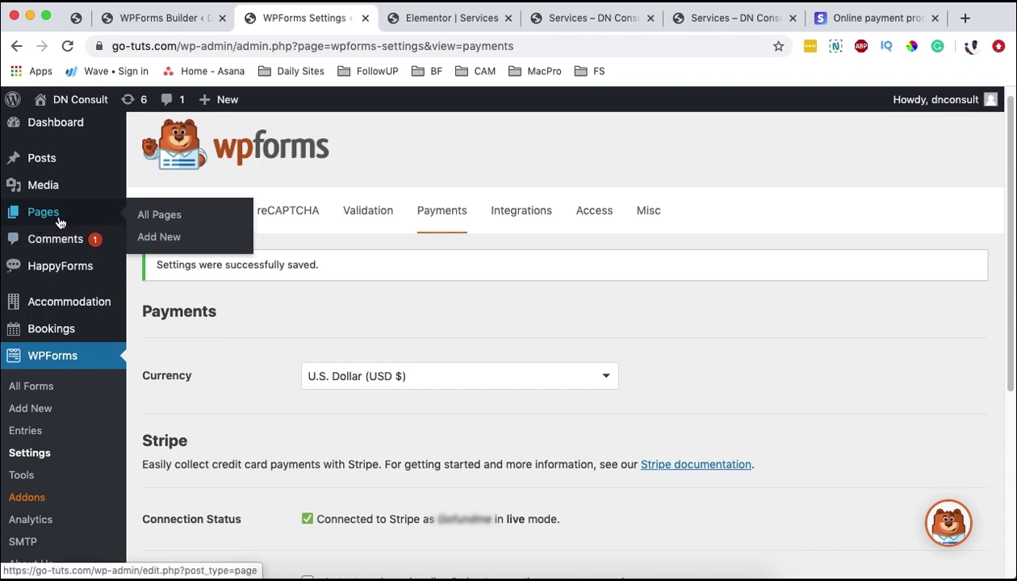
{"action": "left_click", "coordinate": [185, 242]}
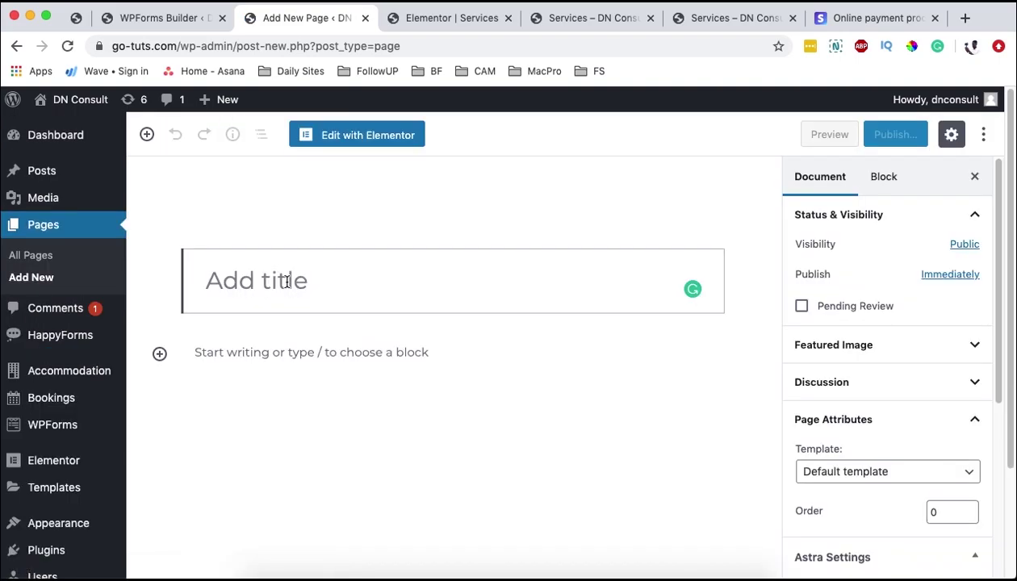
{"action": "type", "text": "P"}
{"action": "key", "text": "BackSpace"}
{"action": "type", "text": "Donations"}
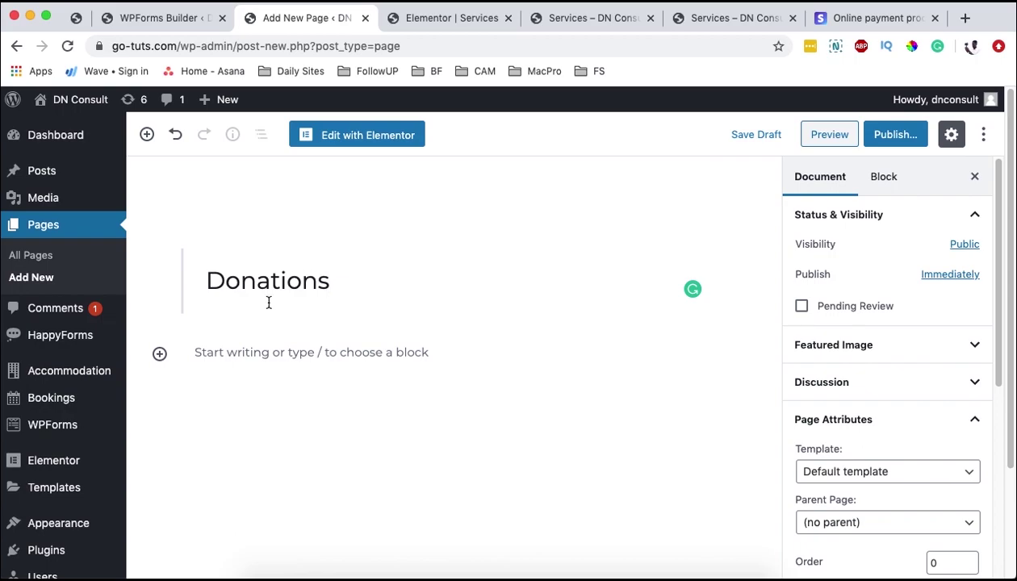
Step: Add a WPForms block showing the Go Tuts Project form, then preview the page
{"action": "left_click", "coordinate": [160, 356]}
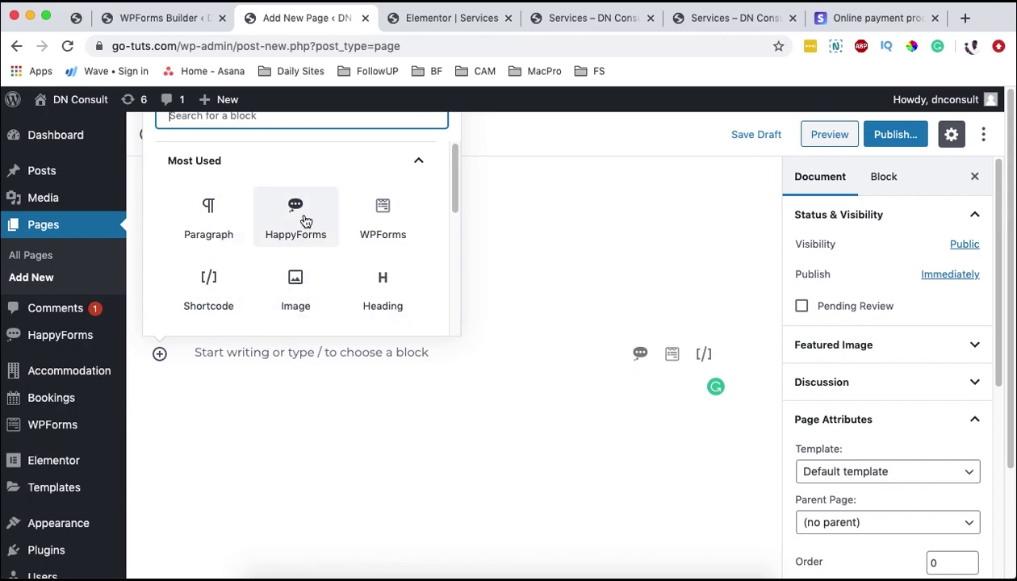
{"action": "left_click", "coordinate": [387, 212]}
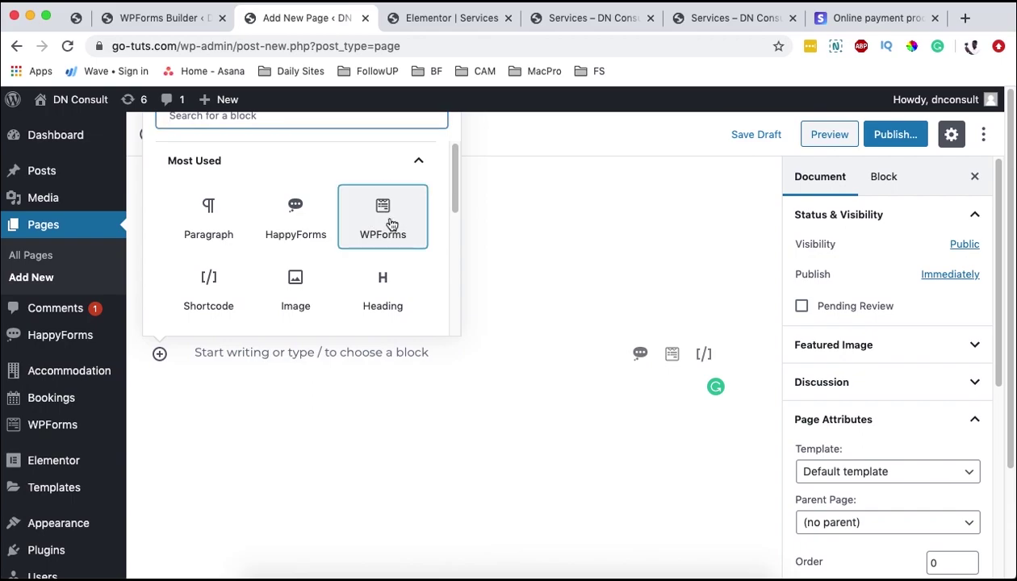
{"action": "left_click", "coordinate": [450, 491]}
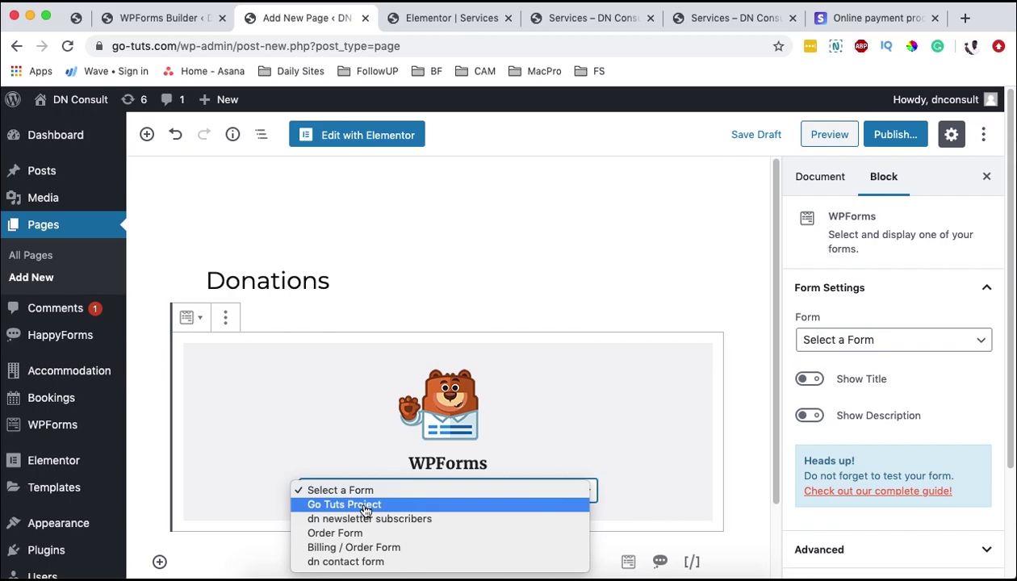
{"action": "left_click", "coordinate": [446, 506]}
{"action": "scroll", "coordinate": [727, 386], "scroll_direction": "down", "scroll_amount": 2}
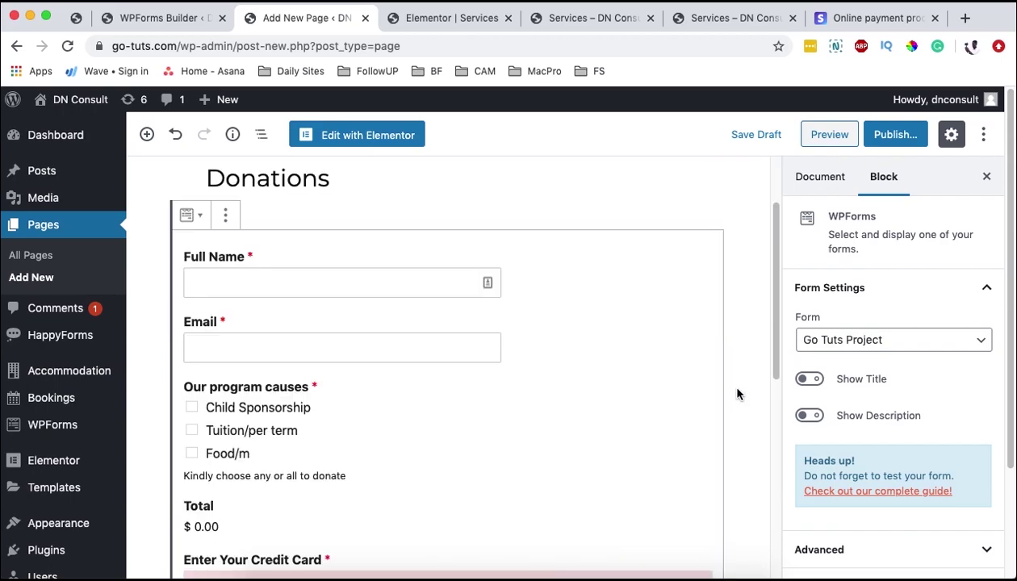
{"action": "scroll", "coordinate": [734, 391], "scroll_direction": "down", "scroll_amount": 1}
{"action": "scroll", "coordinate": [271, 408], "scroll_direction": "down", "scroll_amount": 1}
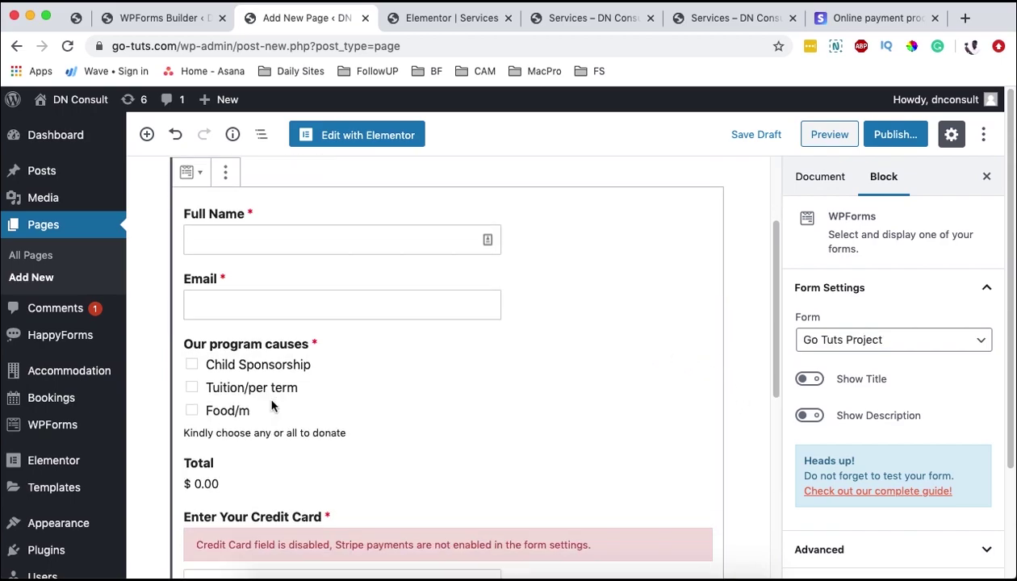
{"action": "scroll", "coordinate": [278, 388], "scroll_direction": "down", "scroll_amount": 5}
{"action": "scroll", "coordinate": [227, 447], "scroll_direction": "down", "scroll_amount": 2}
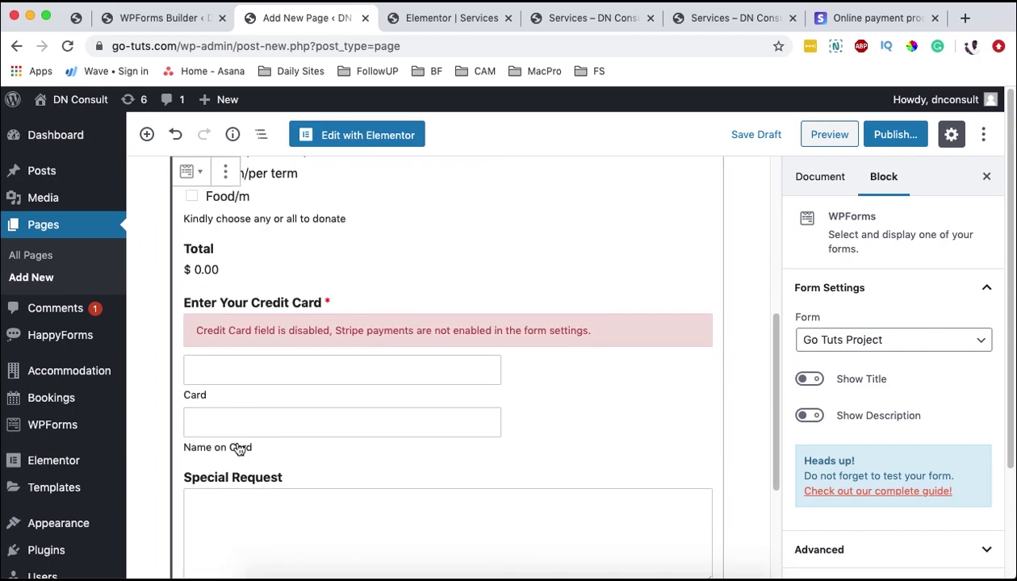
{"action": "scroll", "coordinate": [239, 449], "scroll_direction": "down", "scroll_amount": 3}
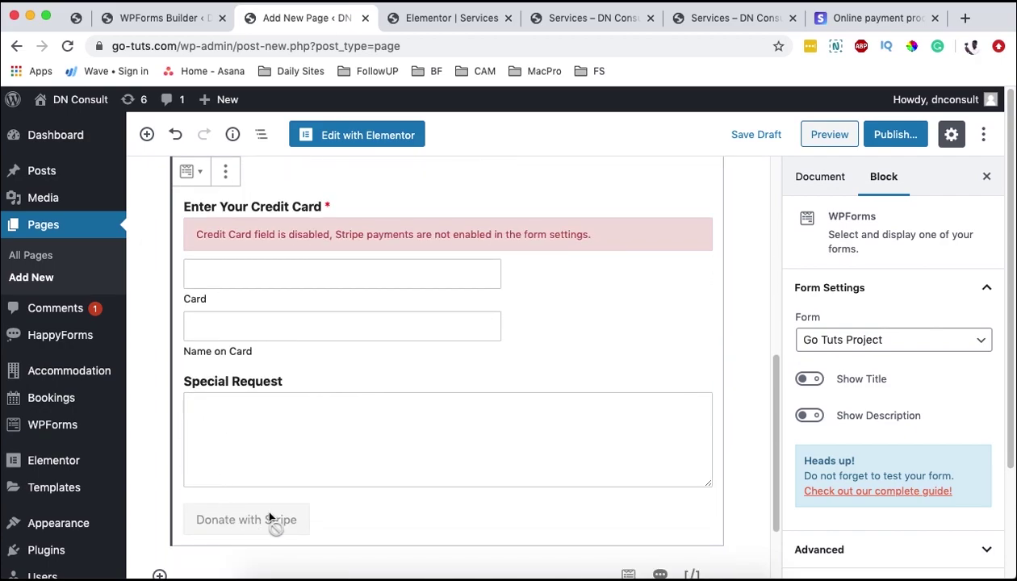
{"action": "left_click", "coordinate": [830, 134]}
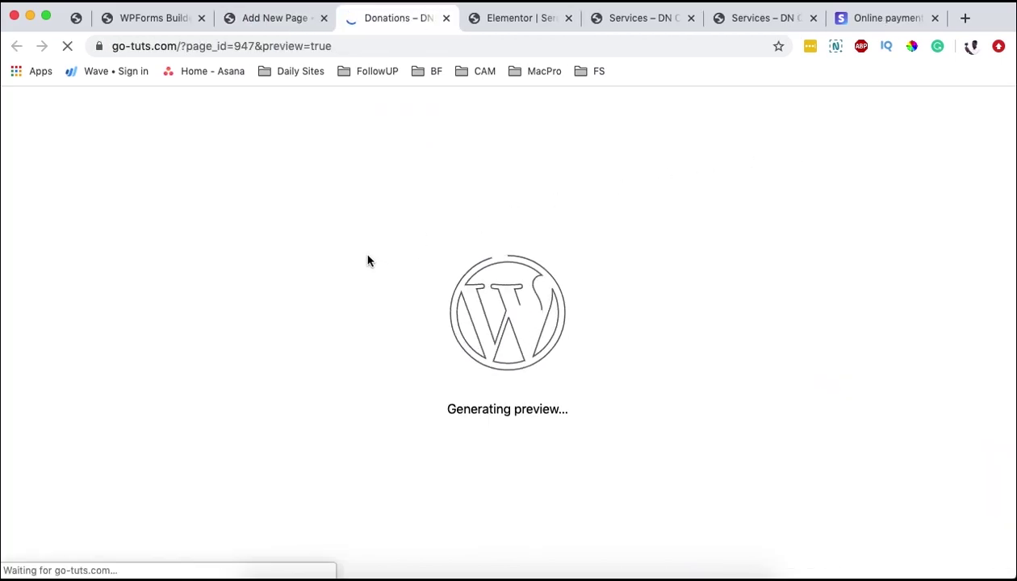
Step: Try the Donations form's Full Name field, scroll the page, then bring up the Stripe website
{"action": "left_click", "coordinate": [77, 300]}
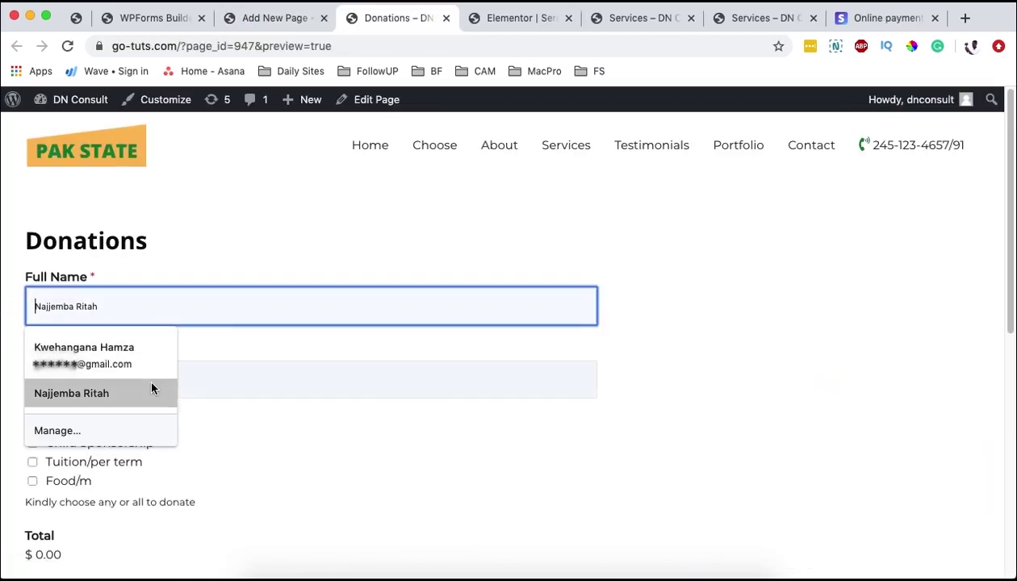
{"action": "scroll", "coordinate": [153, 372], "scroll_direction": "down", "scroll_amount": 15}
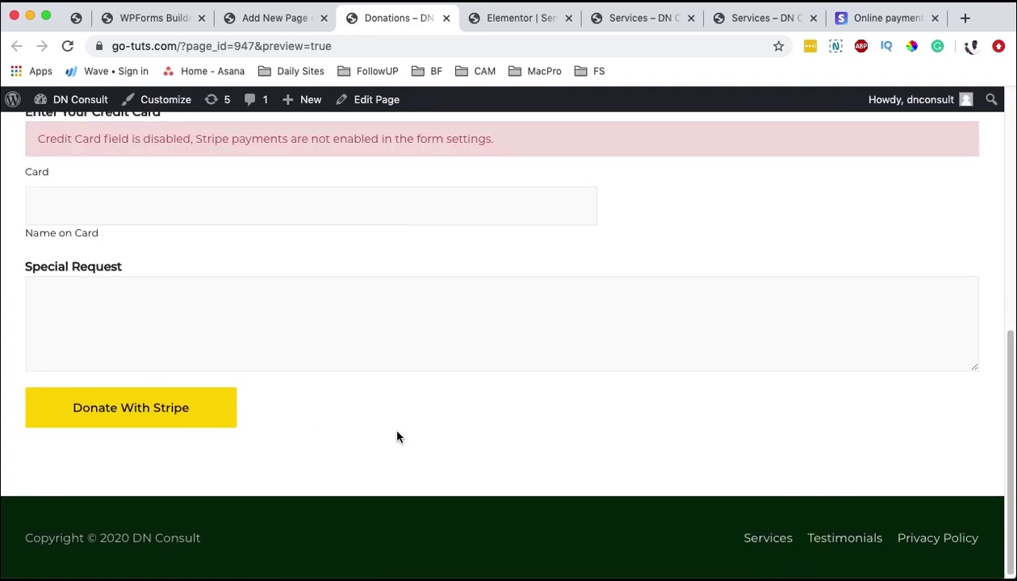
{"action": "scroll", "coordinate": [396, 431], "scroll_direction": "up", "scroll_amount": 5}
{"action": "key", "text": "ctrl+shift+Tab"}
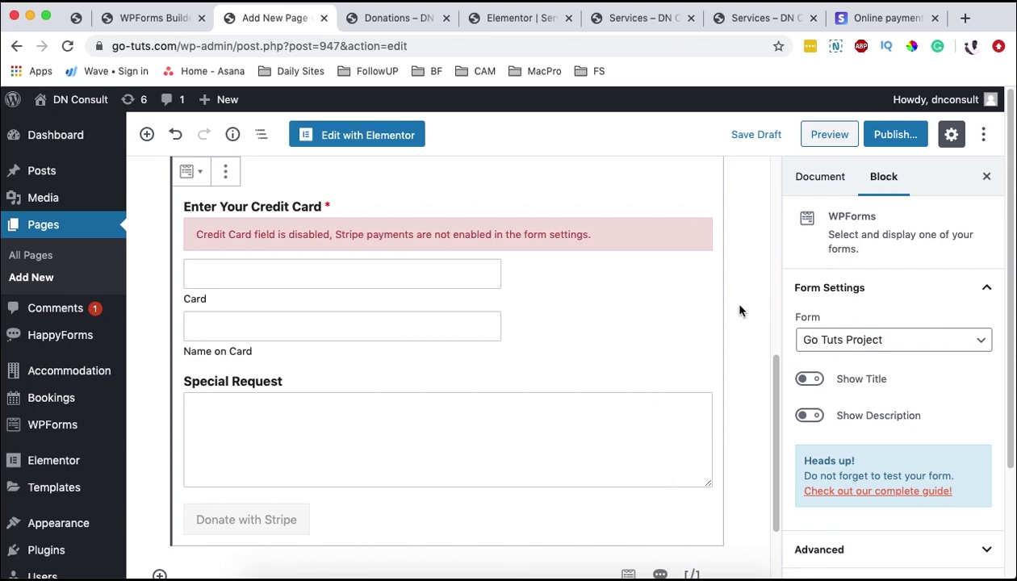
{"action": "left_click", "coordinate": [840, 18]}
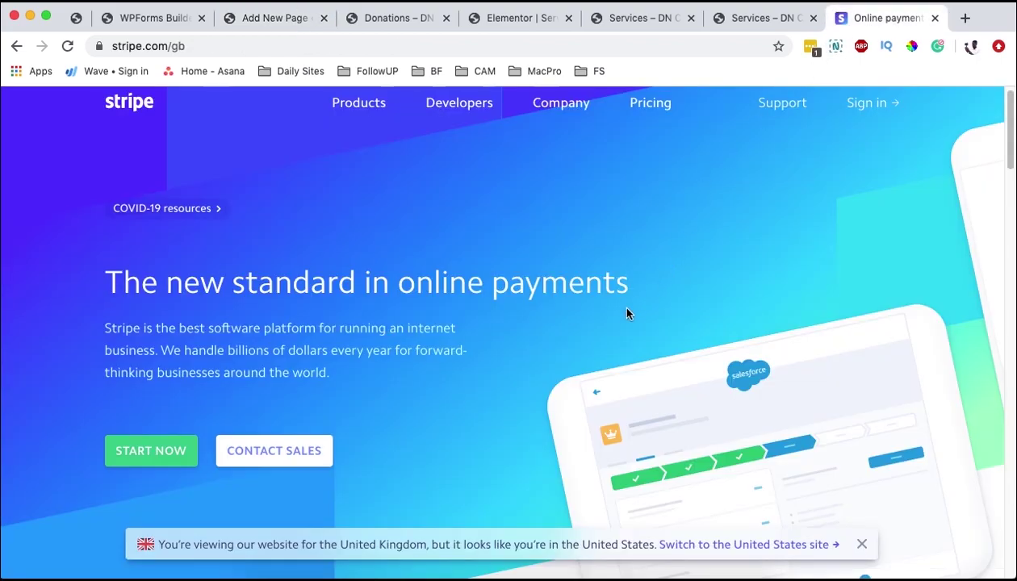